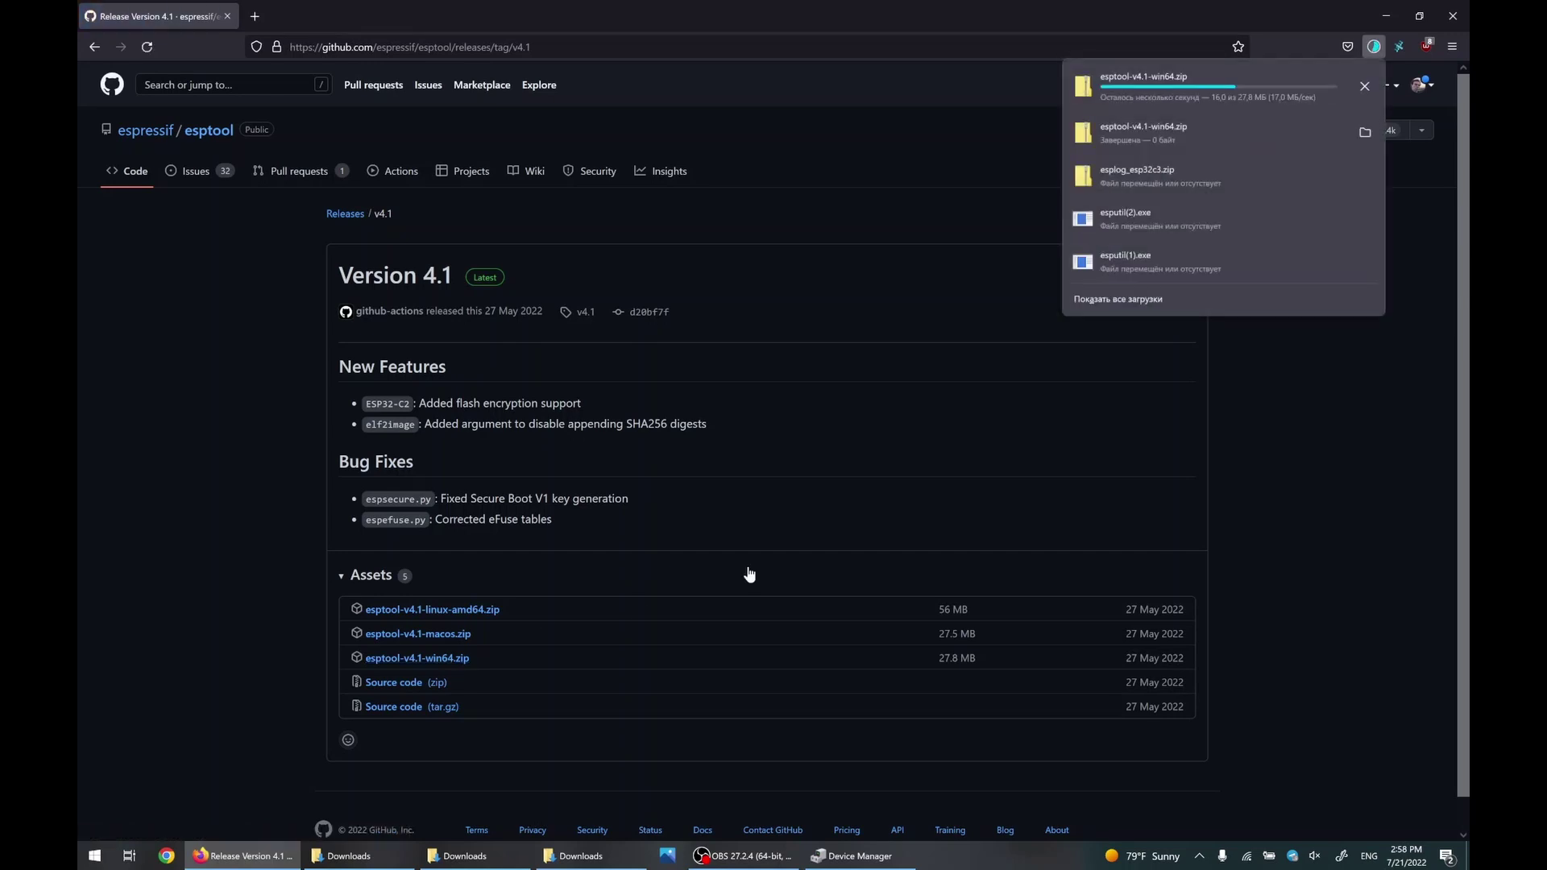
Extract the downloaded esptool-v4.1-win64.zip into the Downloads folder and open the inner esptool-v4.1-win64 folder.
{"action": "left_click", "coordinate": [1366, 530]}
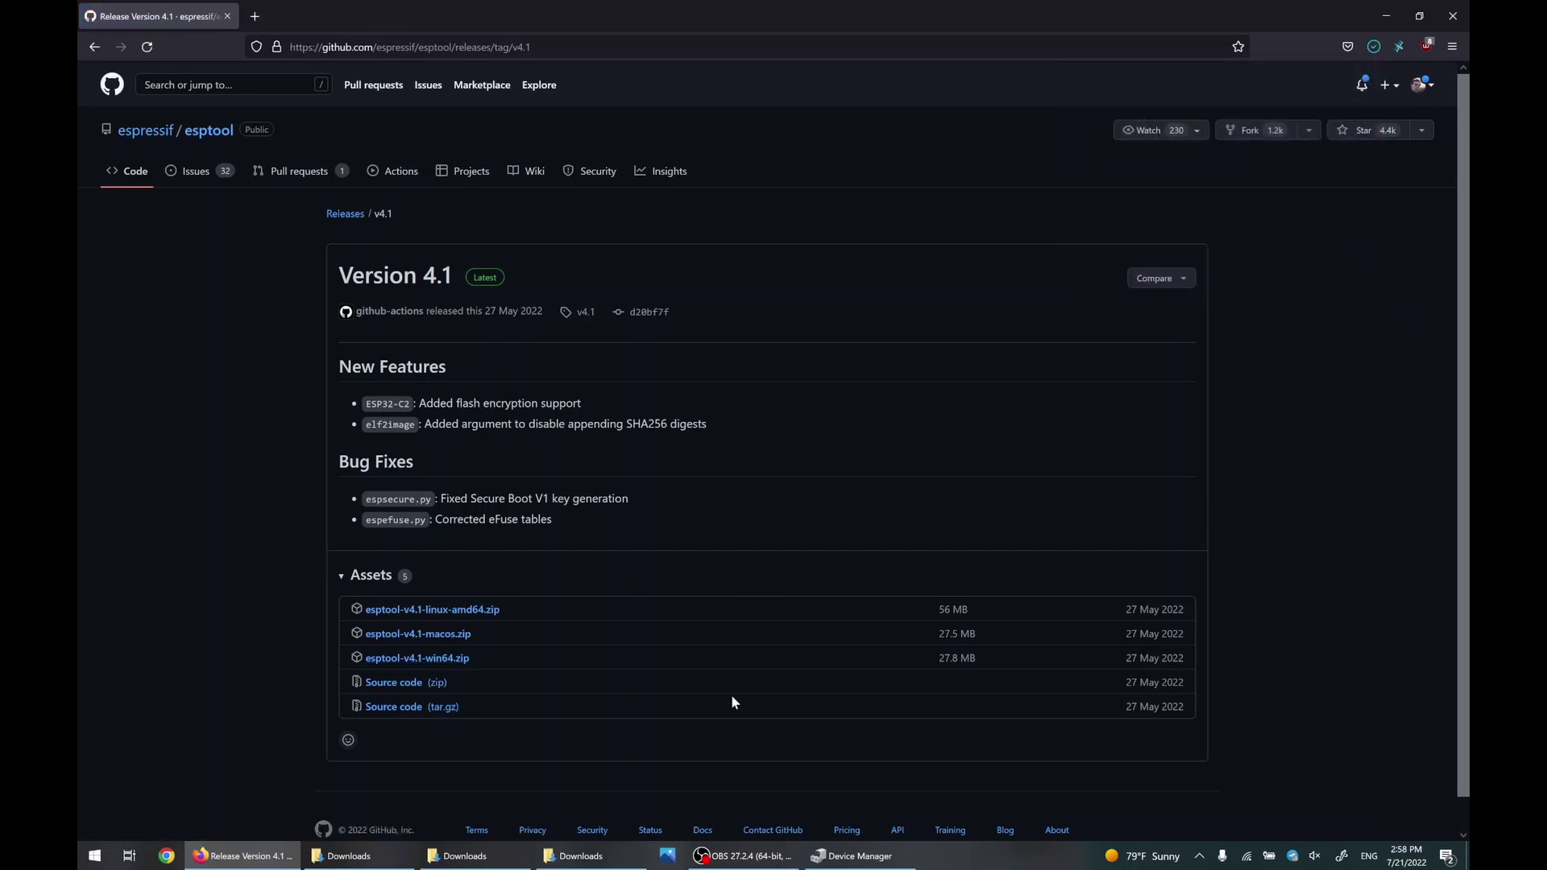
{"action": "left_click", "coordinate": [457, 859]}
{"action": "scroll", "coordinate": [472, 748], "scroll_direction": "down", "scroll_amount": 15}
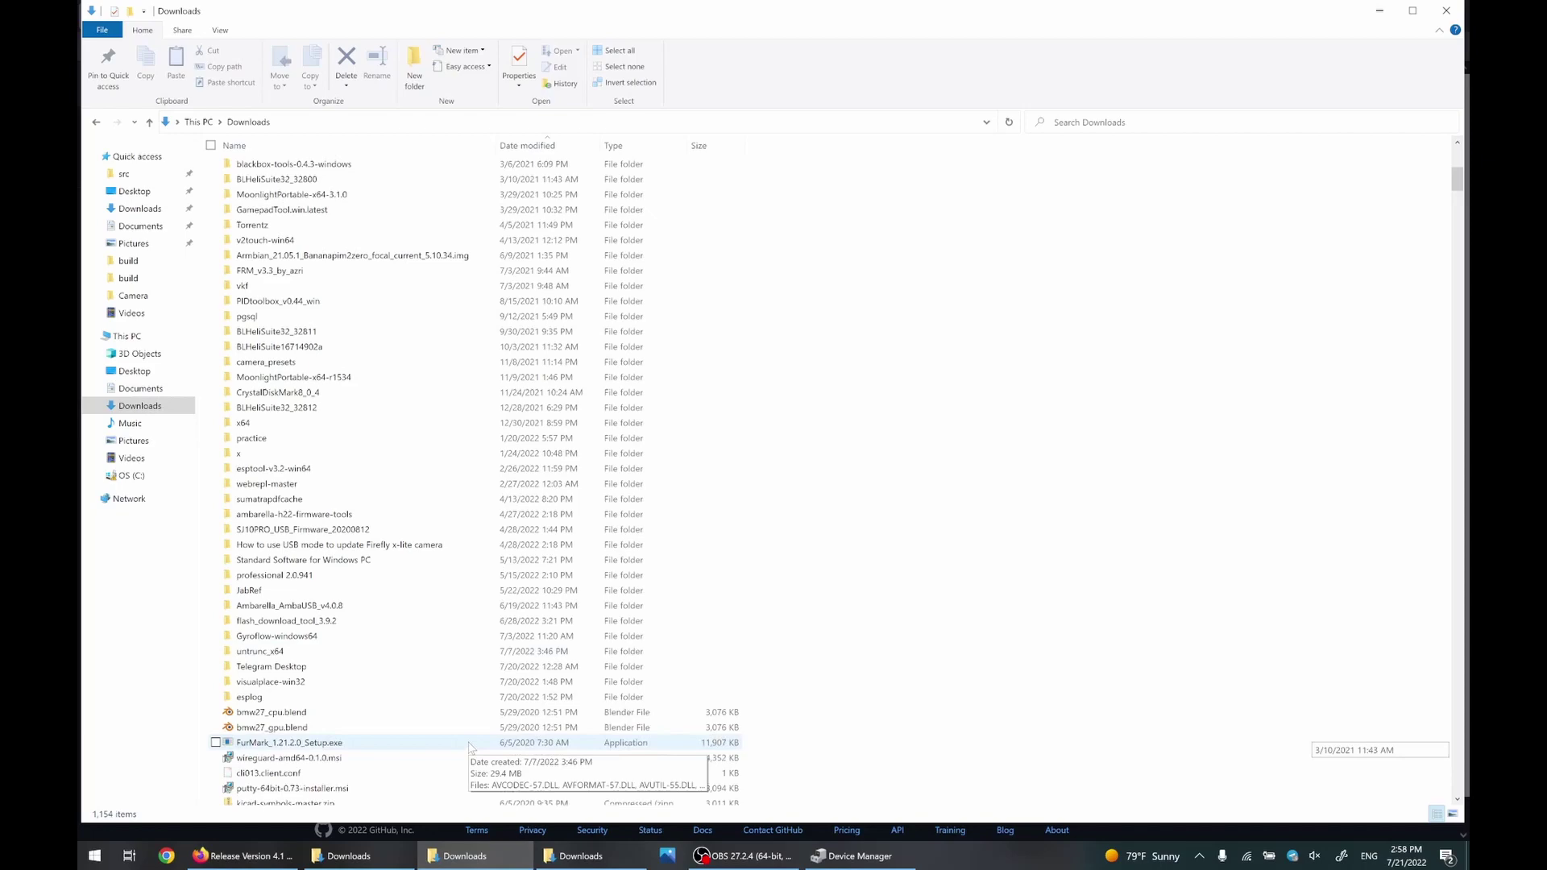
{"action": "scroll", "coordinate": [472, 748], "scroll_direction": "down", "scroll_amount": 15}
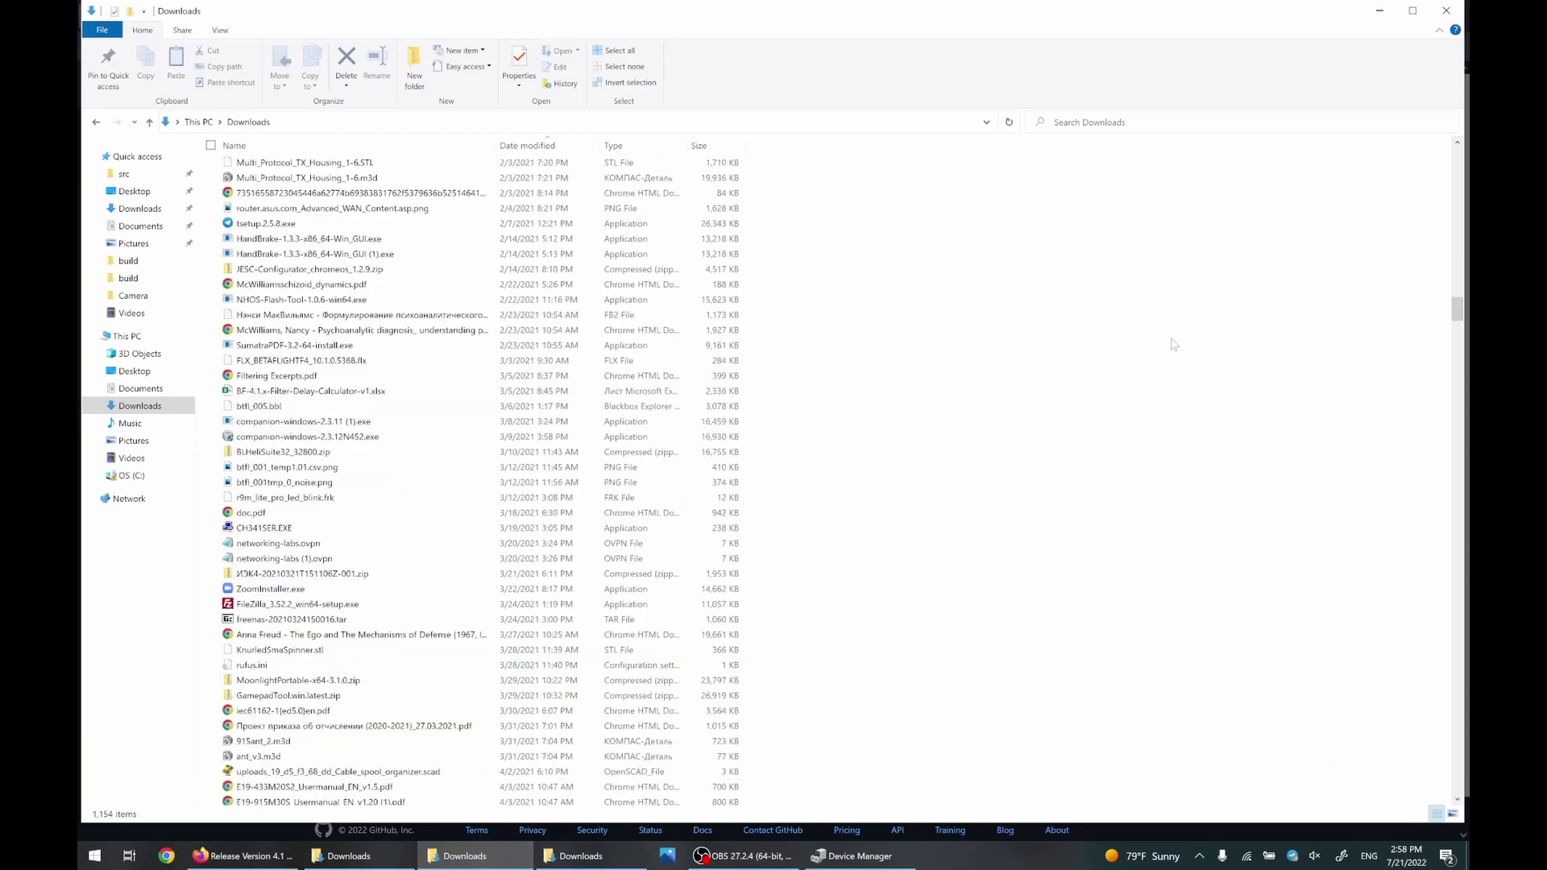
{"action": "left_click_drag", "start_coordinate": [1460, 315], "coordinate": [1455, 770]}
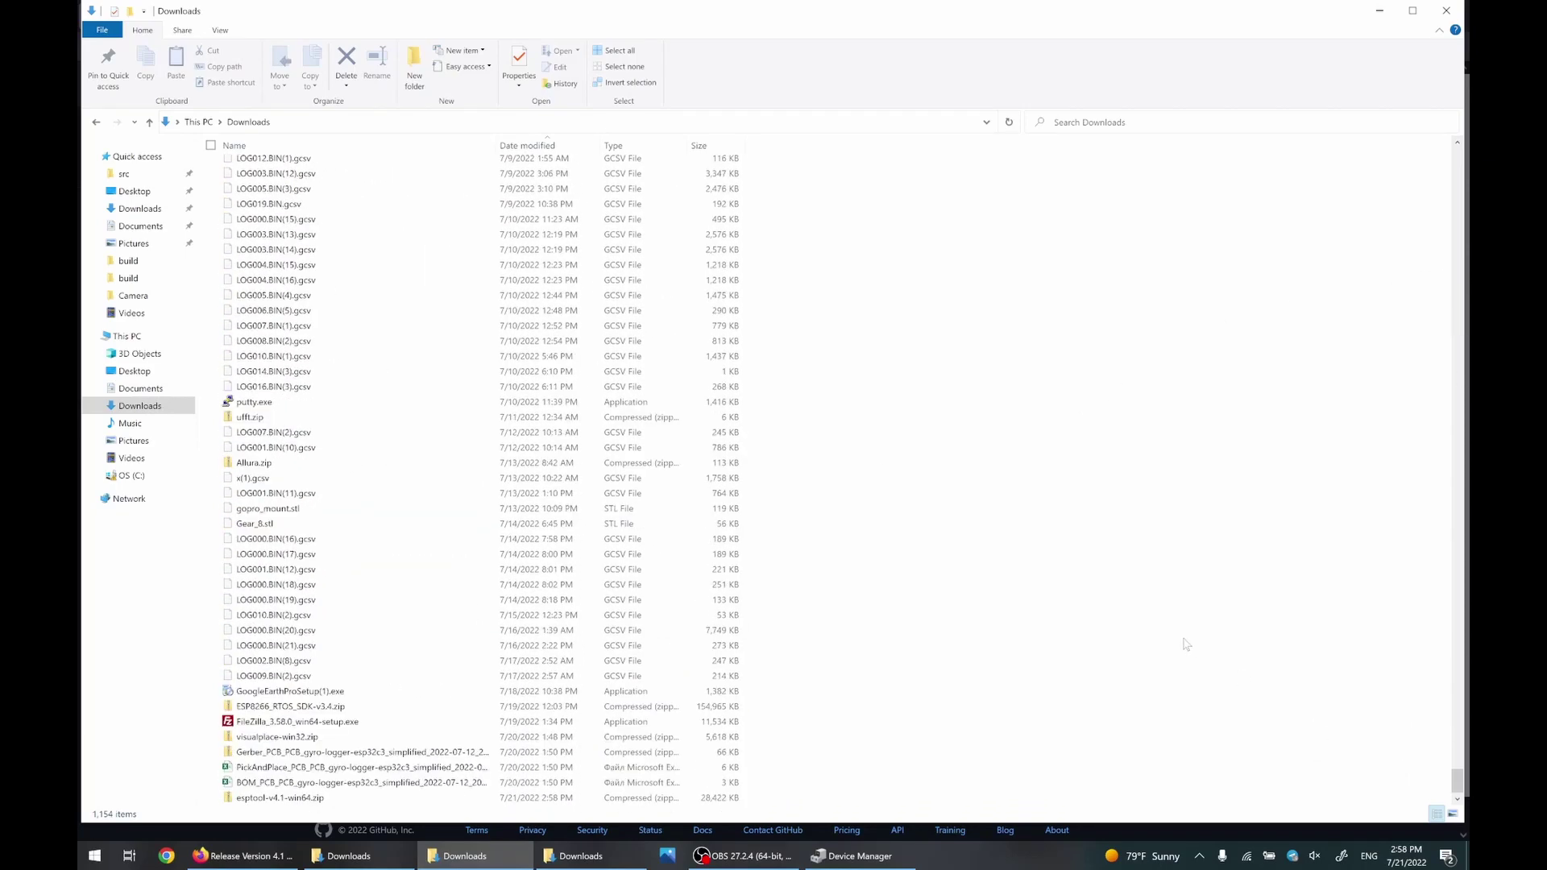
{"action": "left_click", "coordinate": [556, 798]}
{"action": "right_click", "coordinate": [556, 798]}
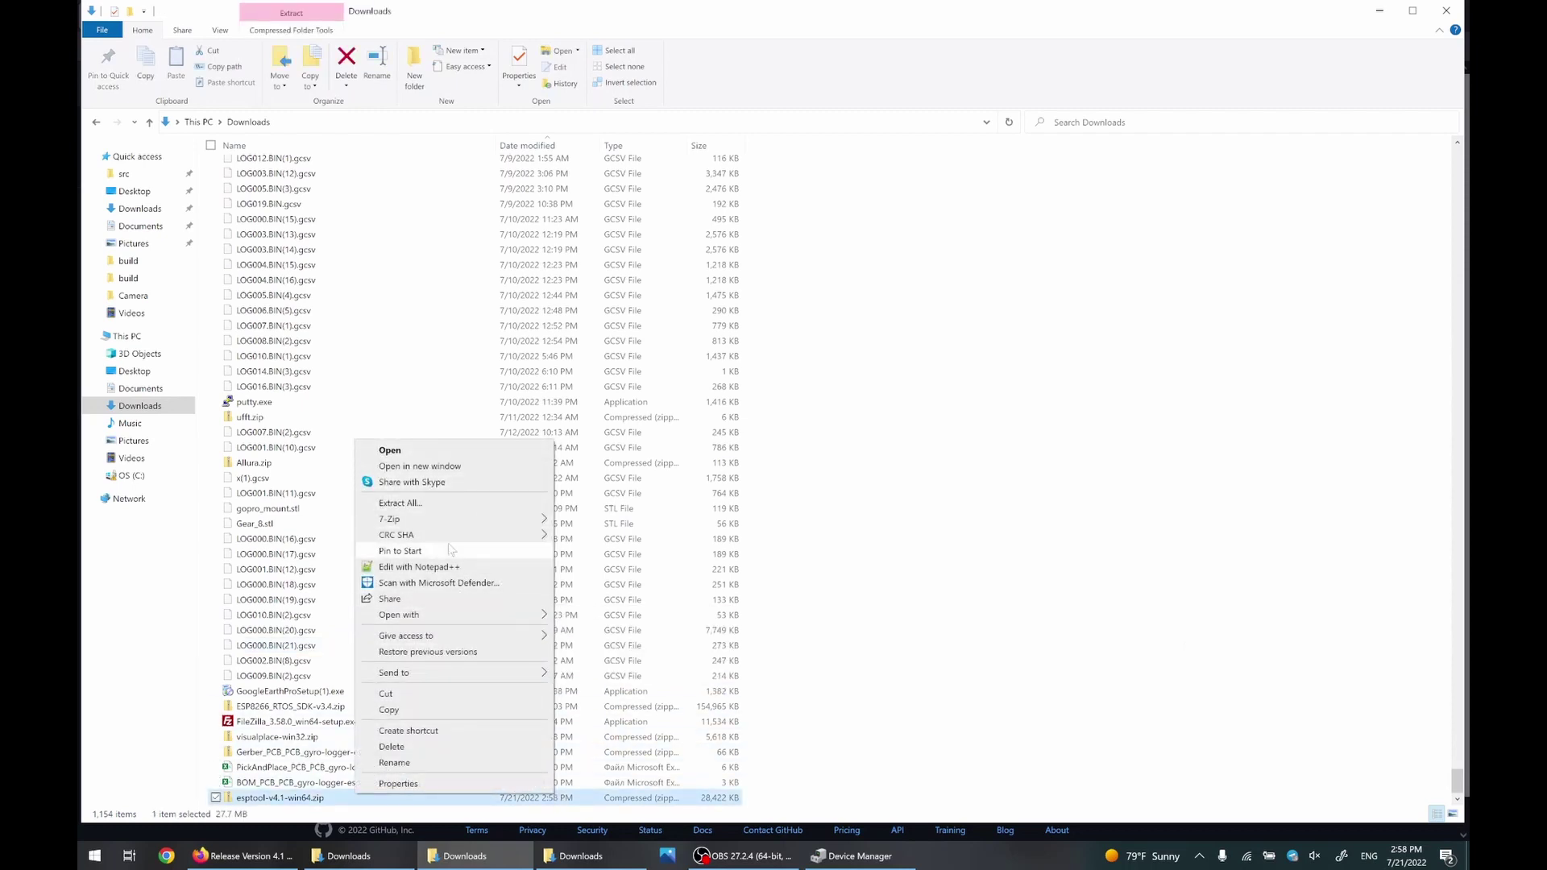
{"action": "left_click", "coordinate": [439, 504]}
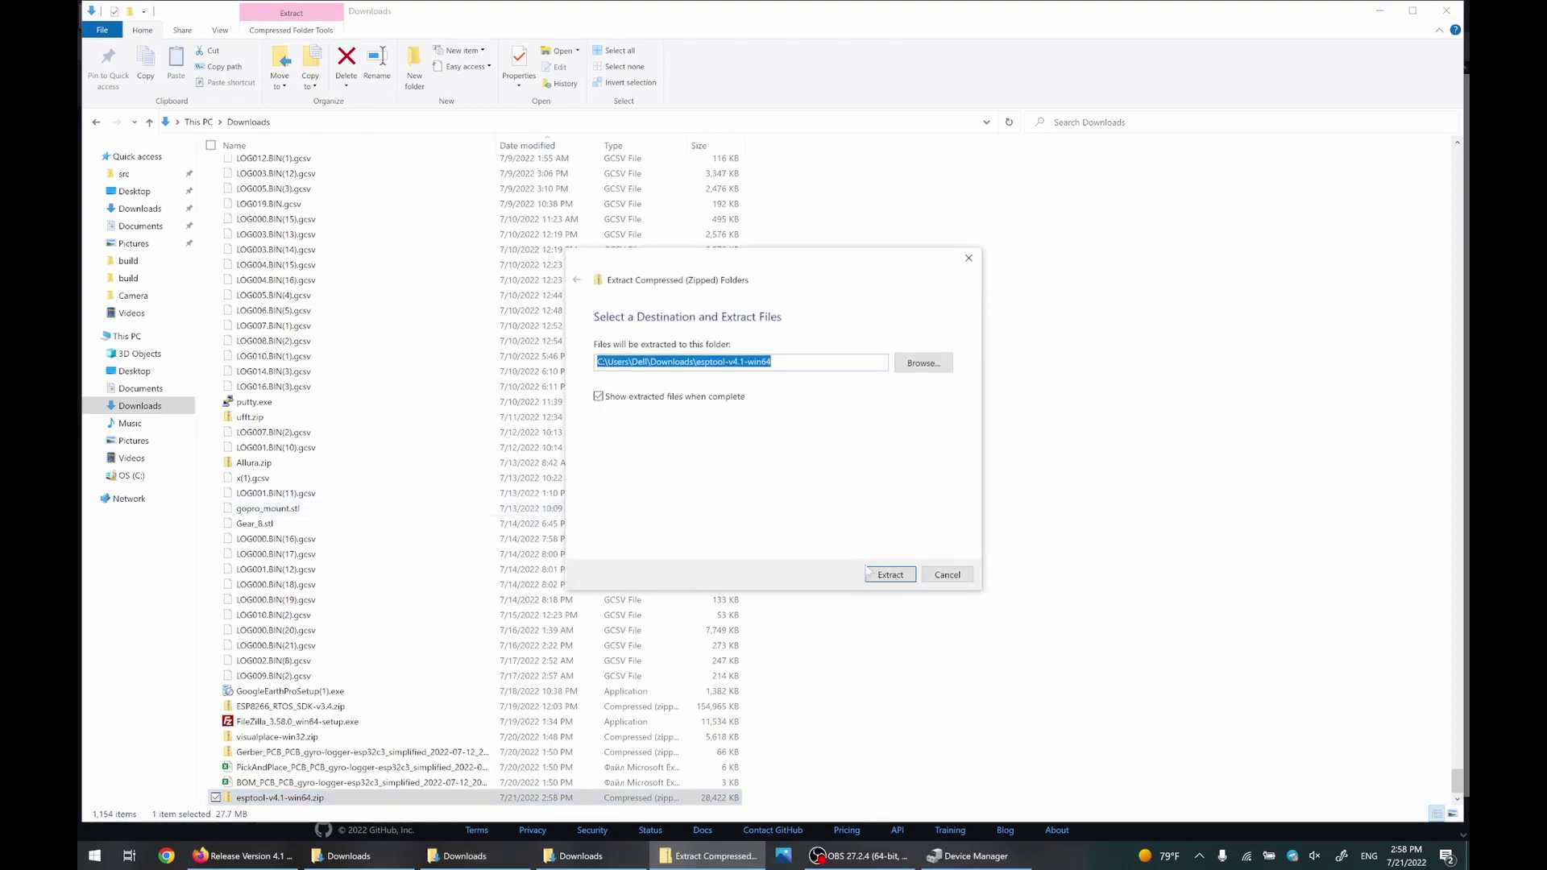
{"action": "left_click", "coordinate": [889, 573]}
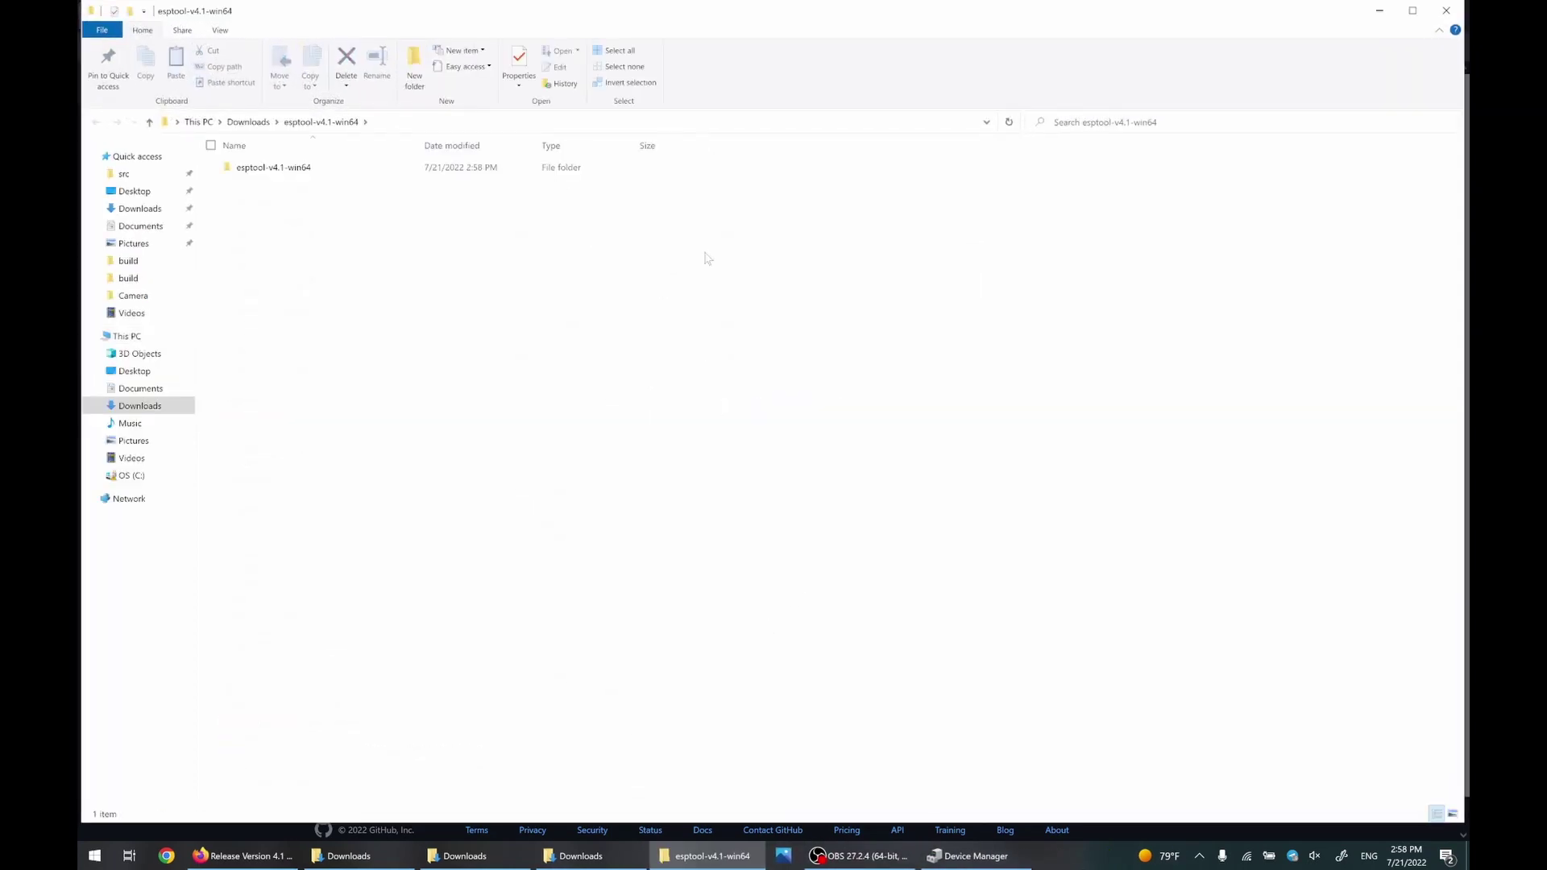
{"action": "double_click", "coordinate": [328, 167]}
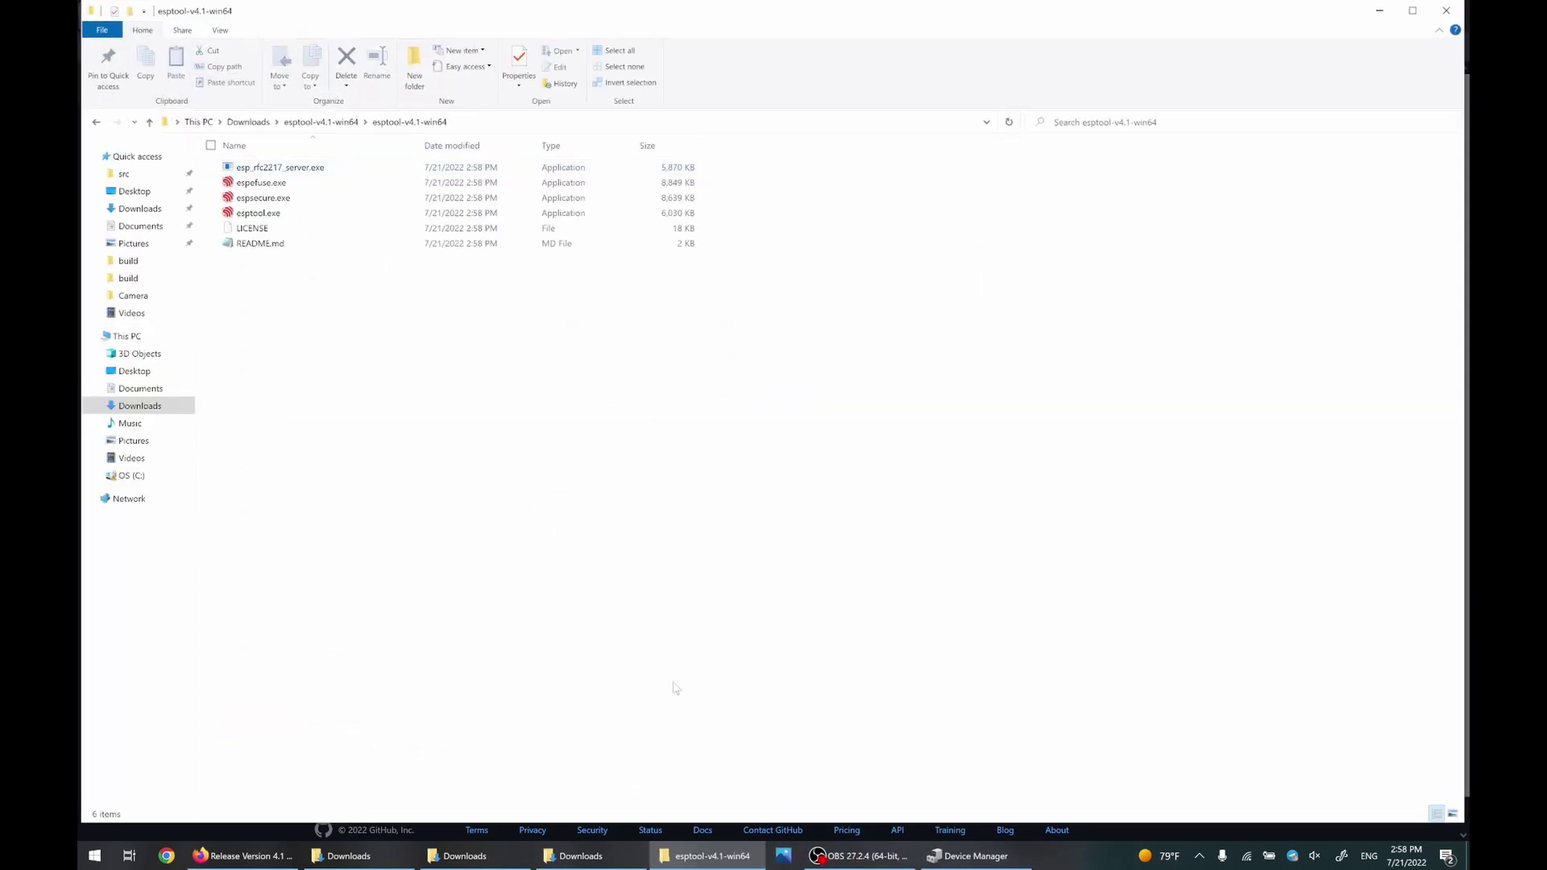
In Firefox, download the esplog_esp32c3 artifact from the esp-gyrologger workflow run "Replace link to esputil to esptool".
{"action": "left_click", "coordinate": [260, 863]}
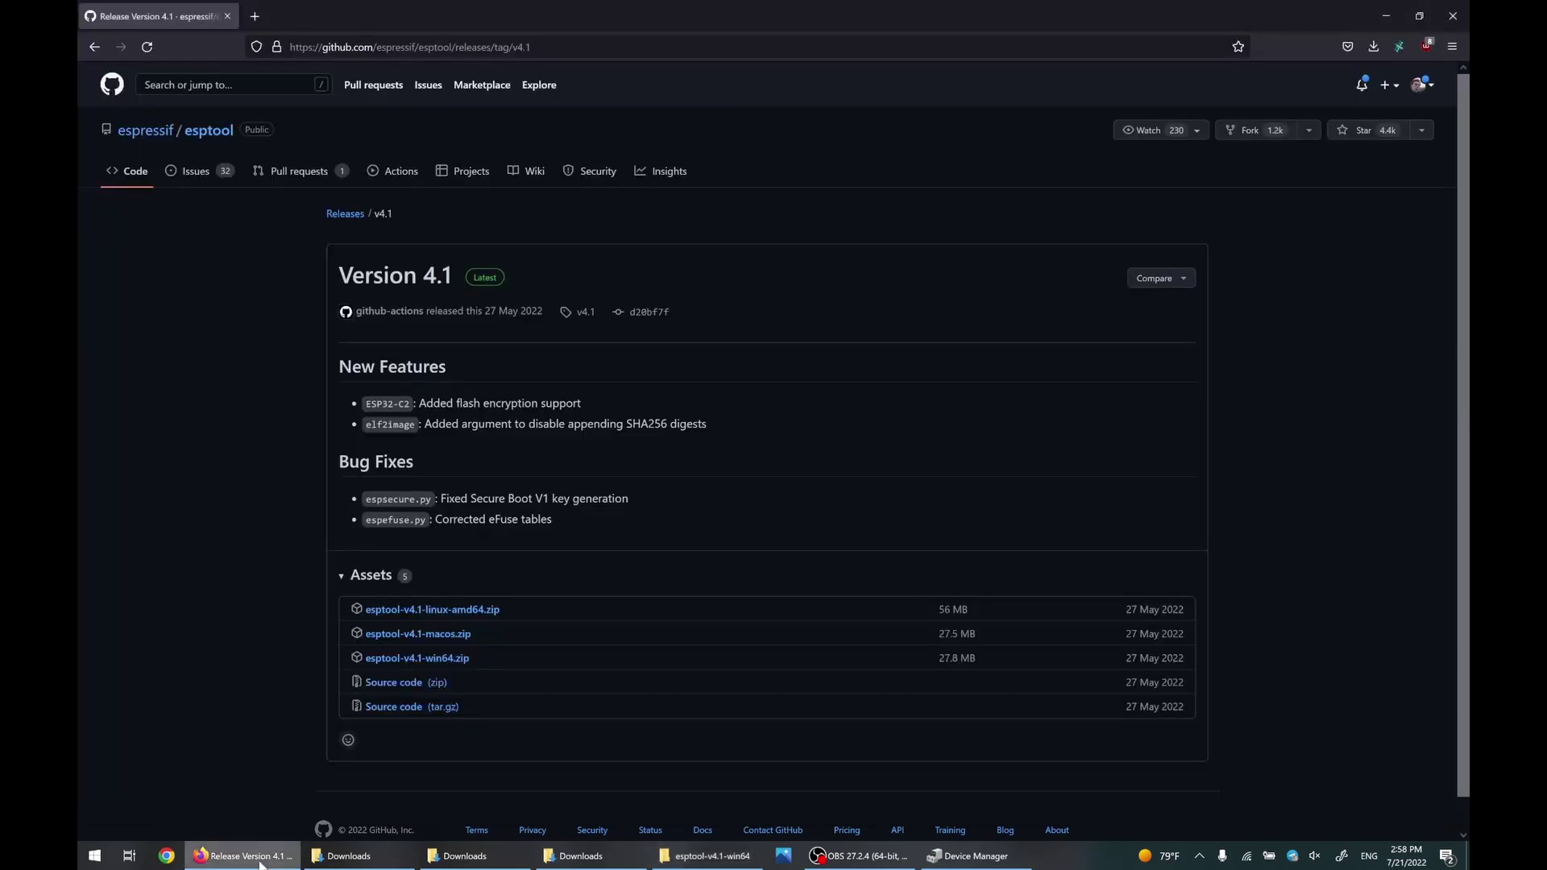
{"action": "left_click", "coordinate": [95, 48]}
{"action": "scroll", "coordinate": [221, 187], "scroll_direction": "up", "scroll_amount": 5}
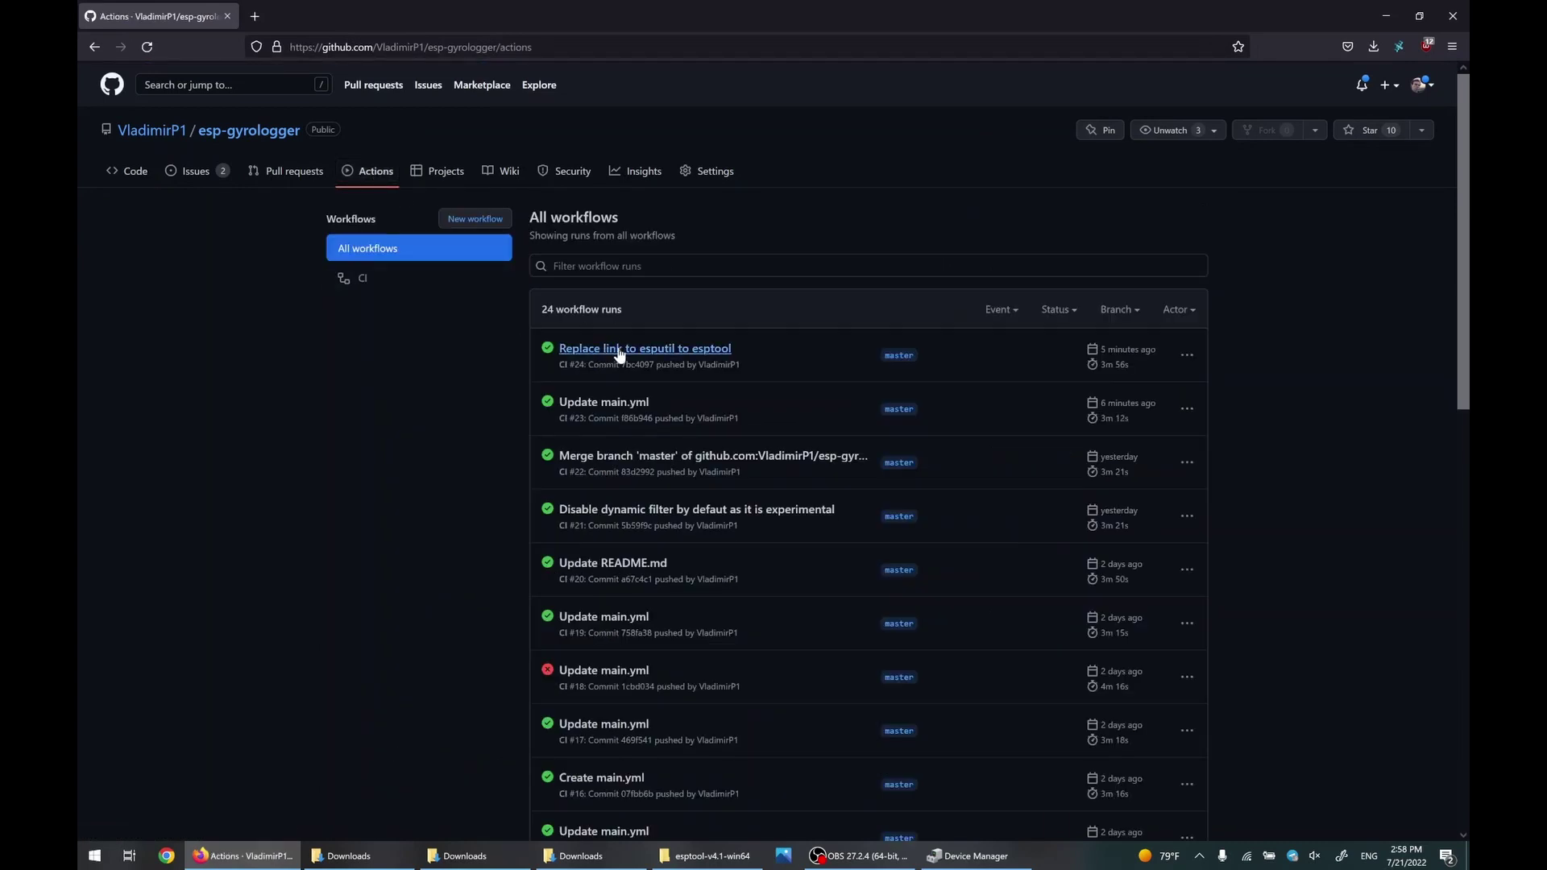
{"action": "left_click", "coordinate": [619, 351]}
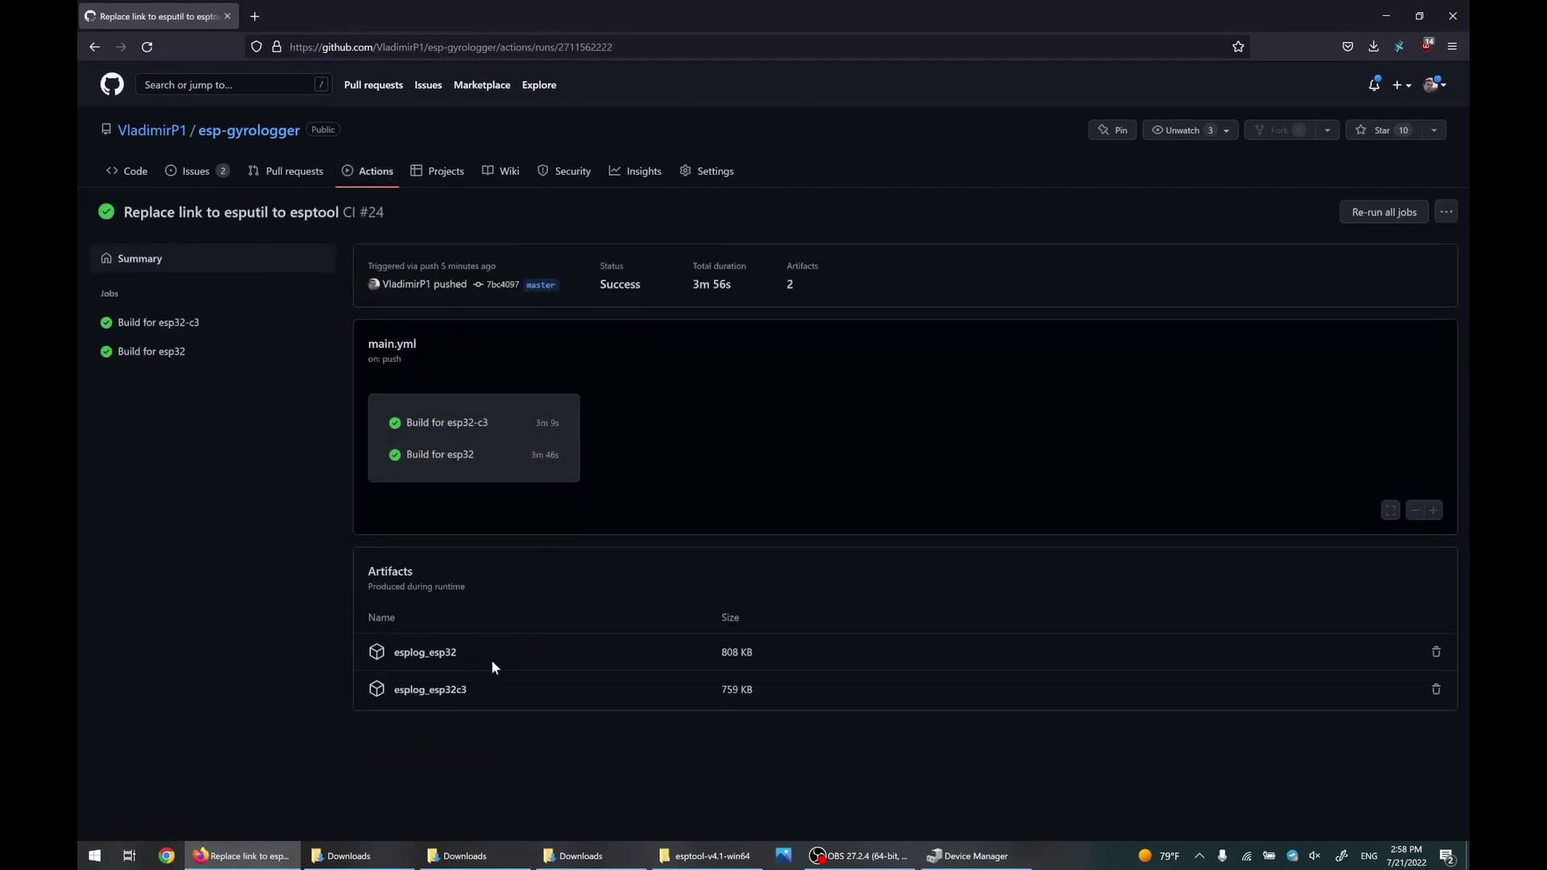
{"action": "left_click", "coordinate": [449, 697]}
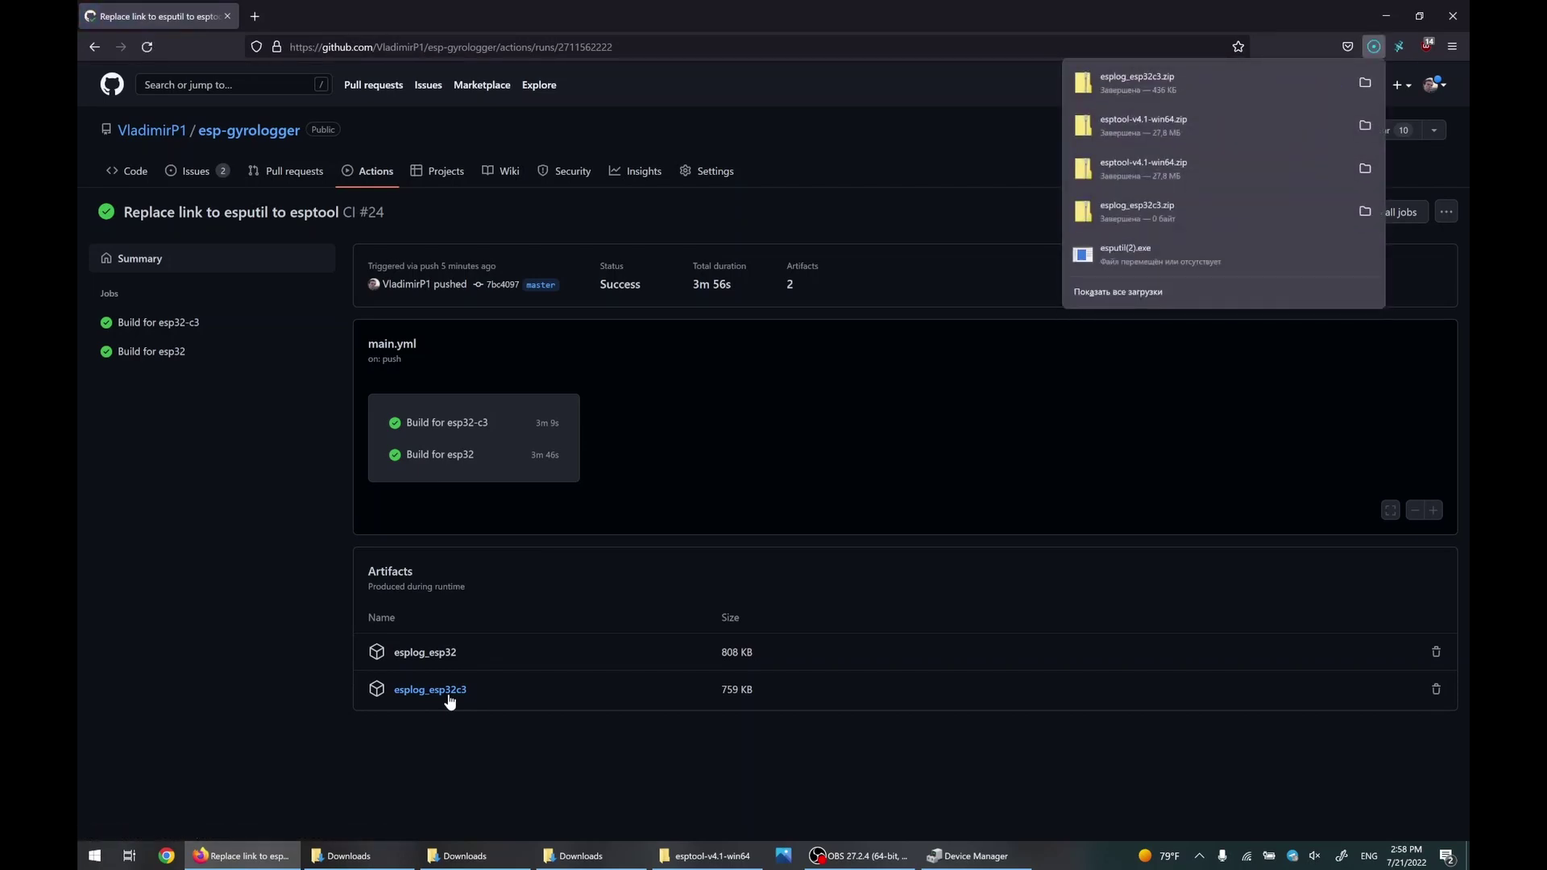
Extract esplog_esp32c3.zip from the Downloads folder into its default esplog_esp32c3 destination.
{"action": "left_click", "coordinate": [582, 855]}
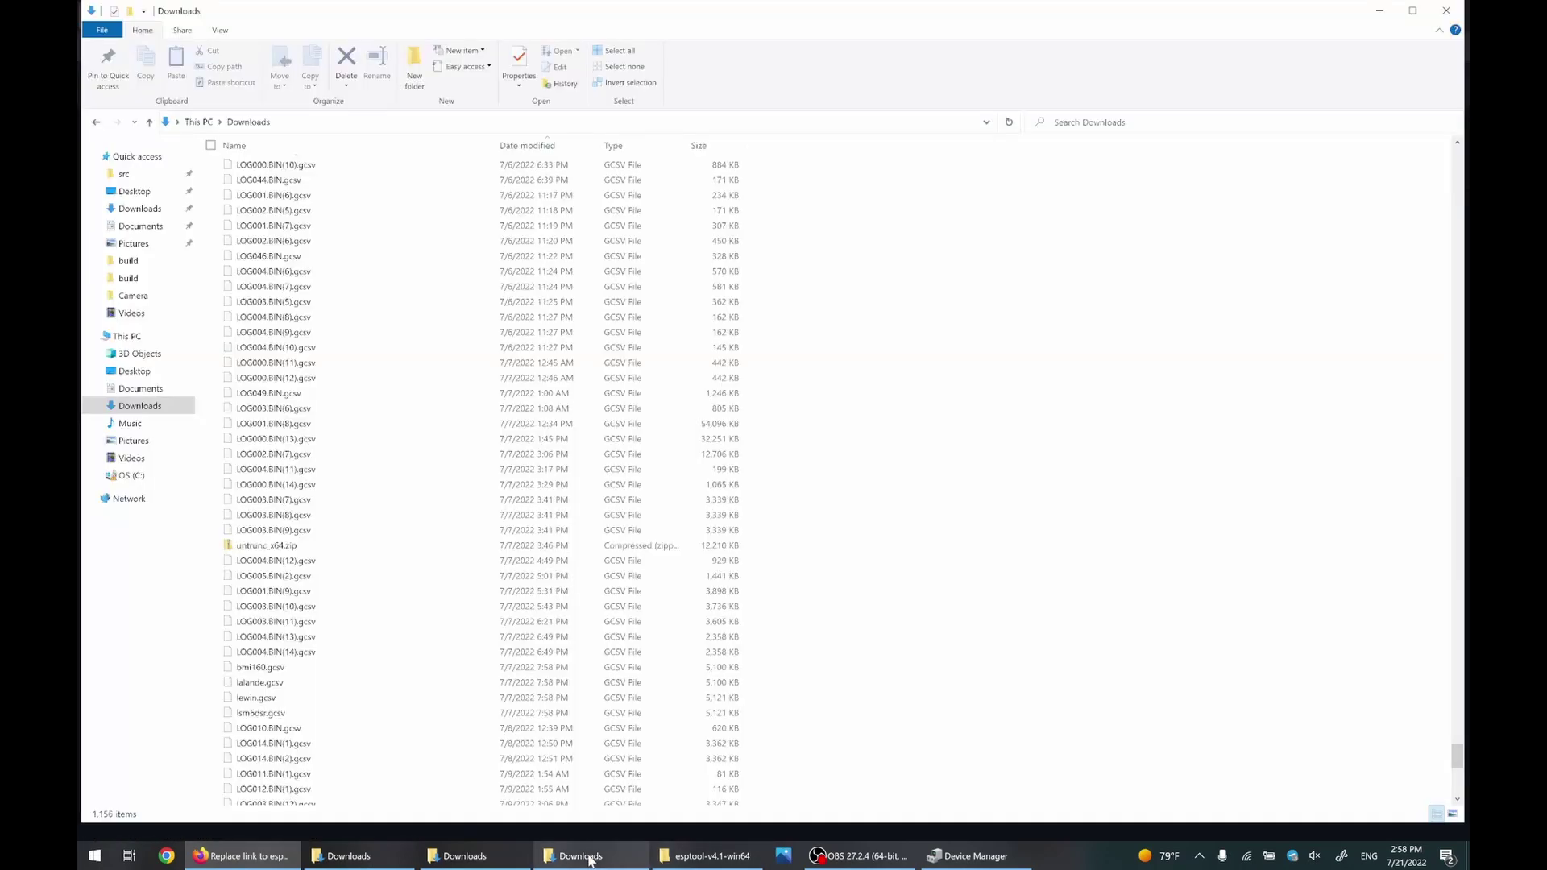
{"action": "left_click", "coordinate": [510, 857]}
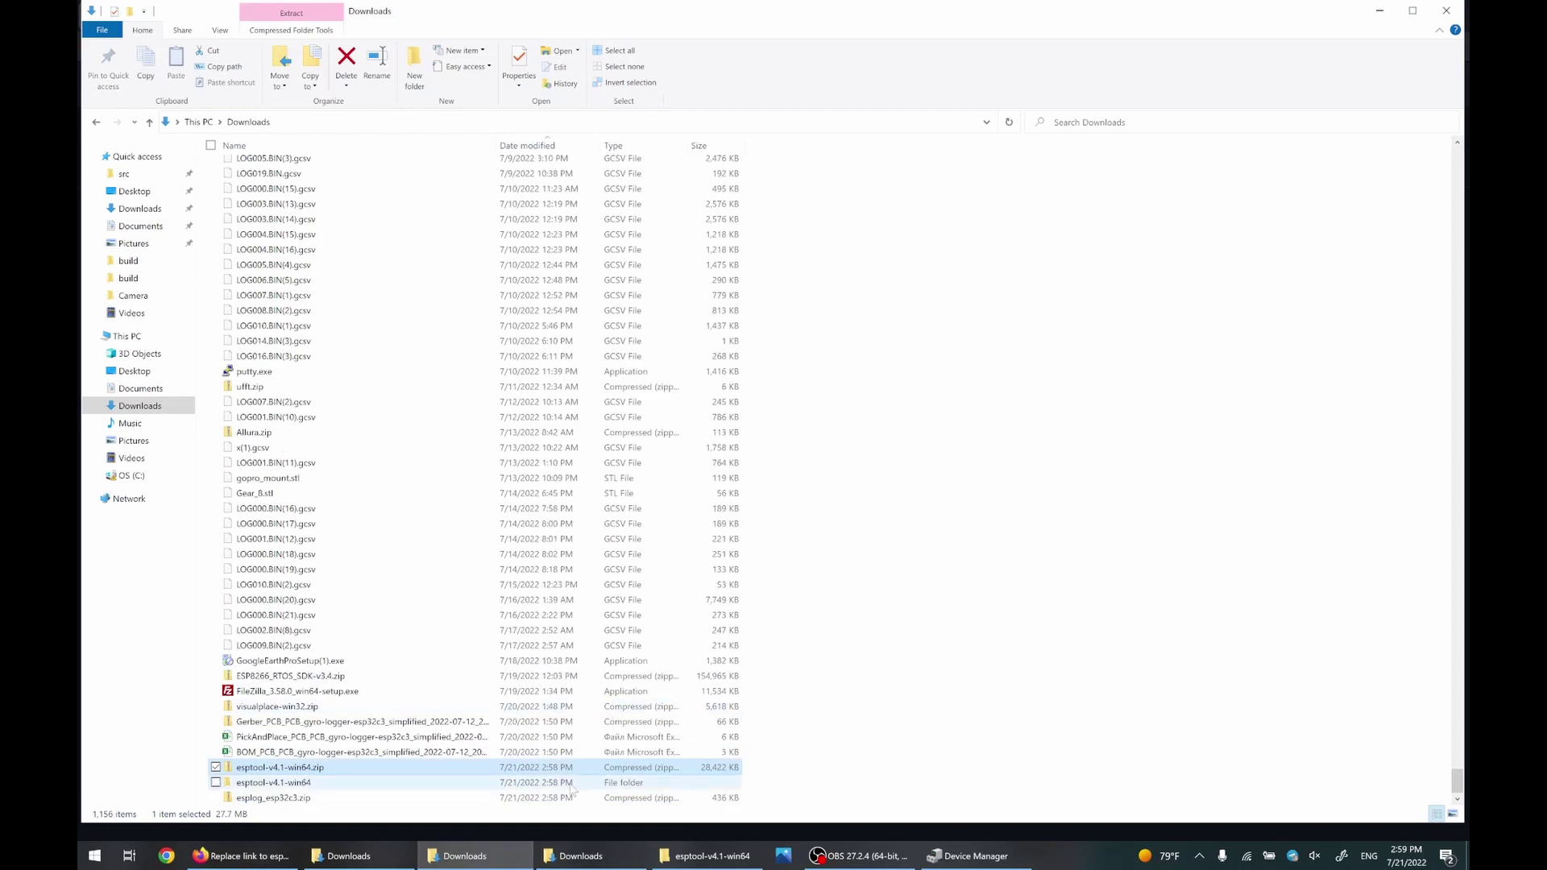
{"action": "left_click", "coordinate": [568, 797]}
{"action": "right_click", "coordinate": [568, 798]}
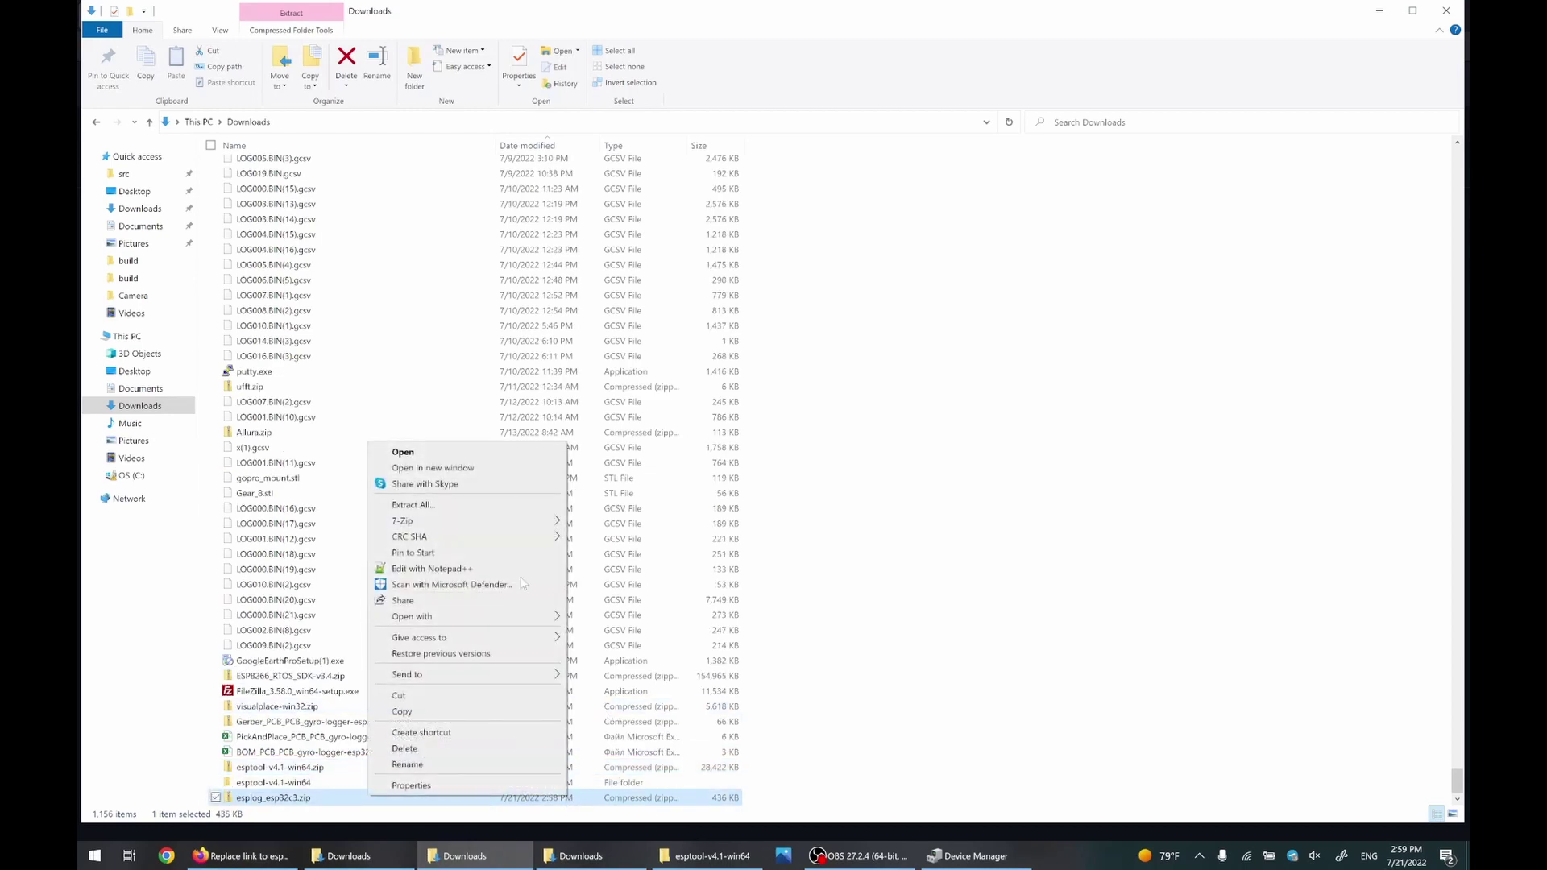
{"action": "left_click", "coordinate": [520, 506]}
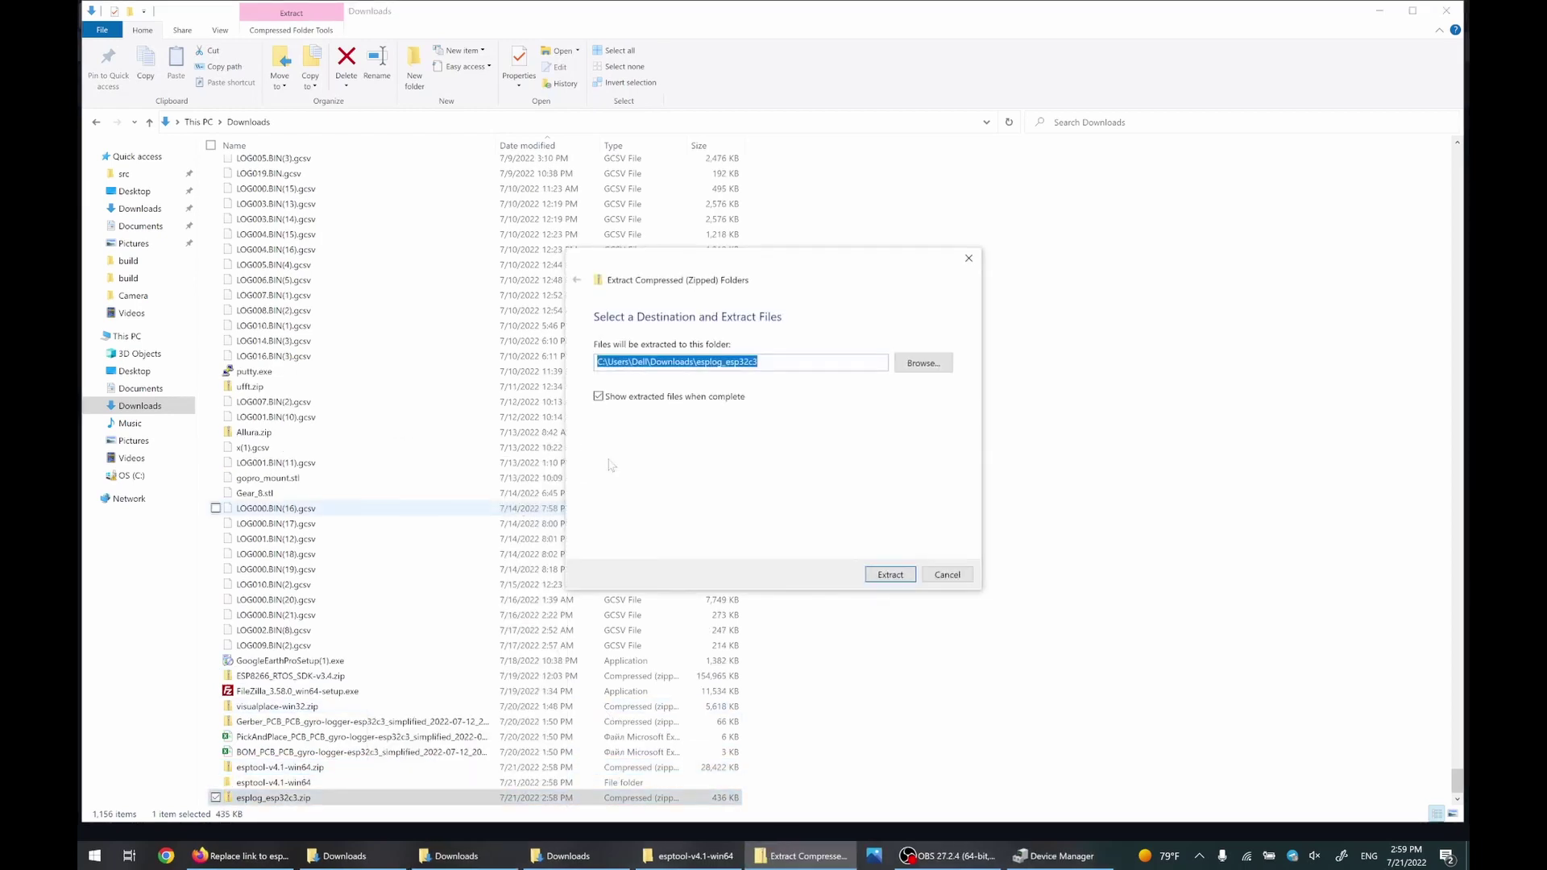
{"action": "key", "text": "Return"}
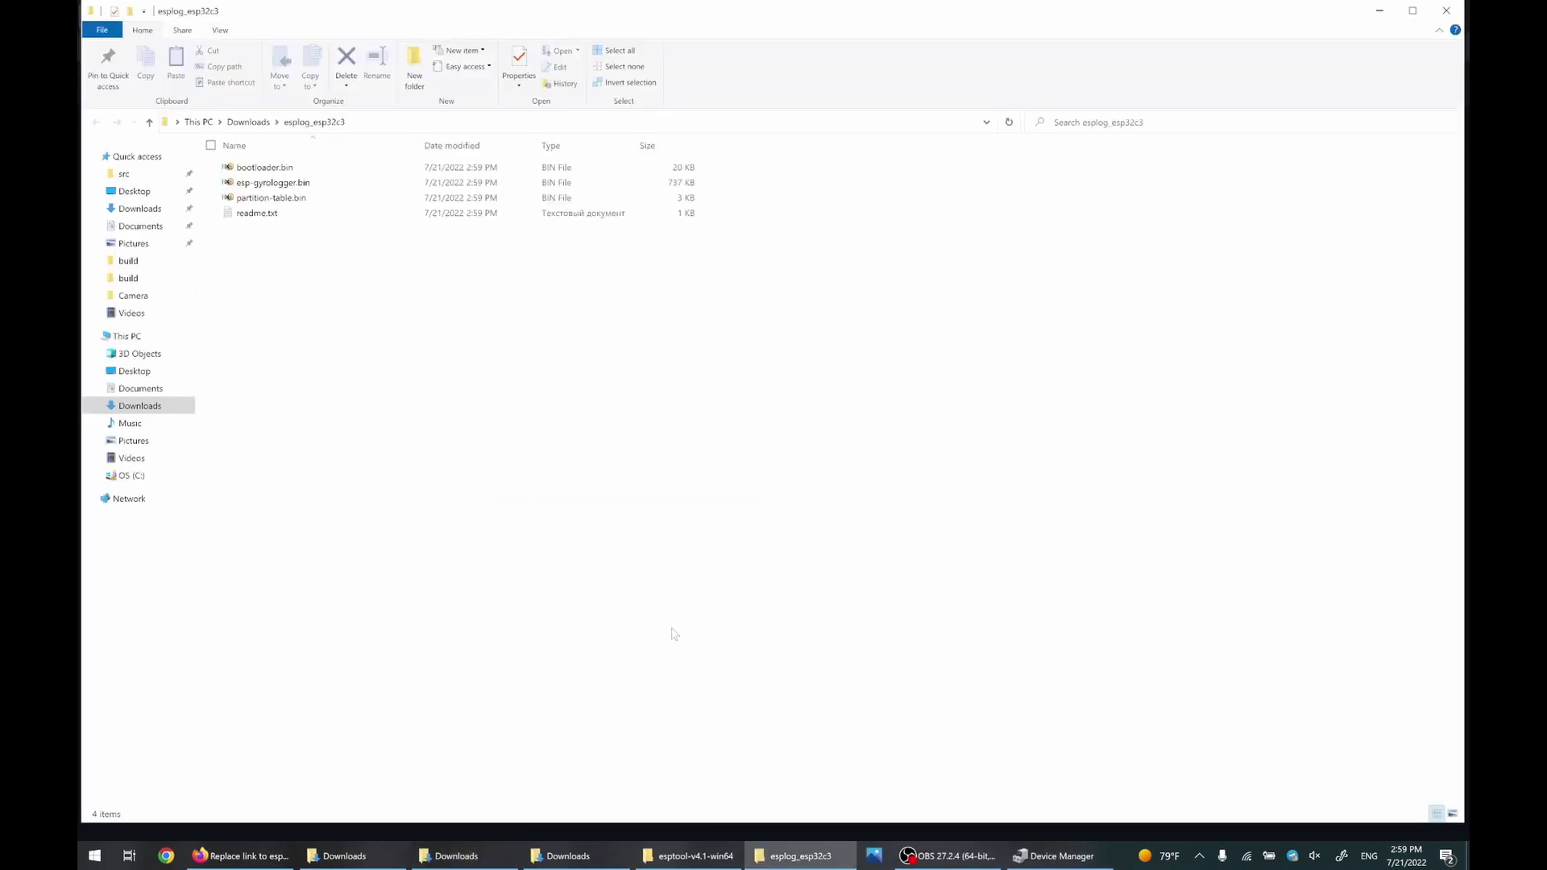
Copy all files from the inner esptool-v4.1-win64 folder into the esplog_esp32c3 folder.
{"action": "left_click", "coordinate": [688, 856]}
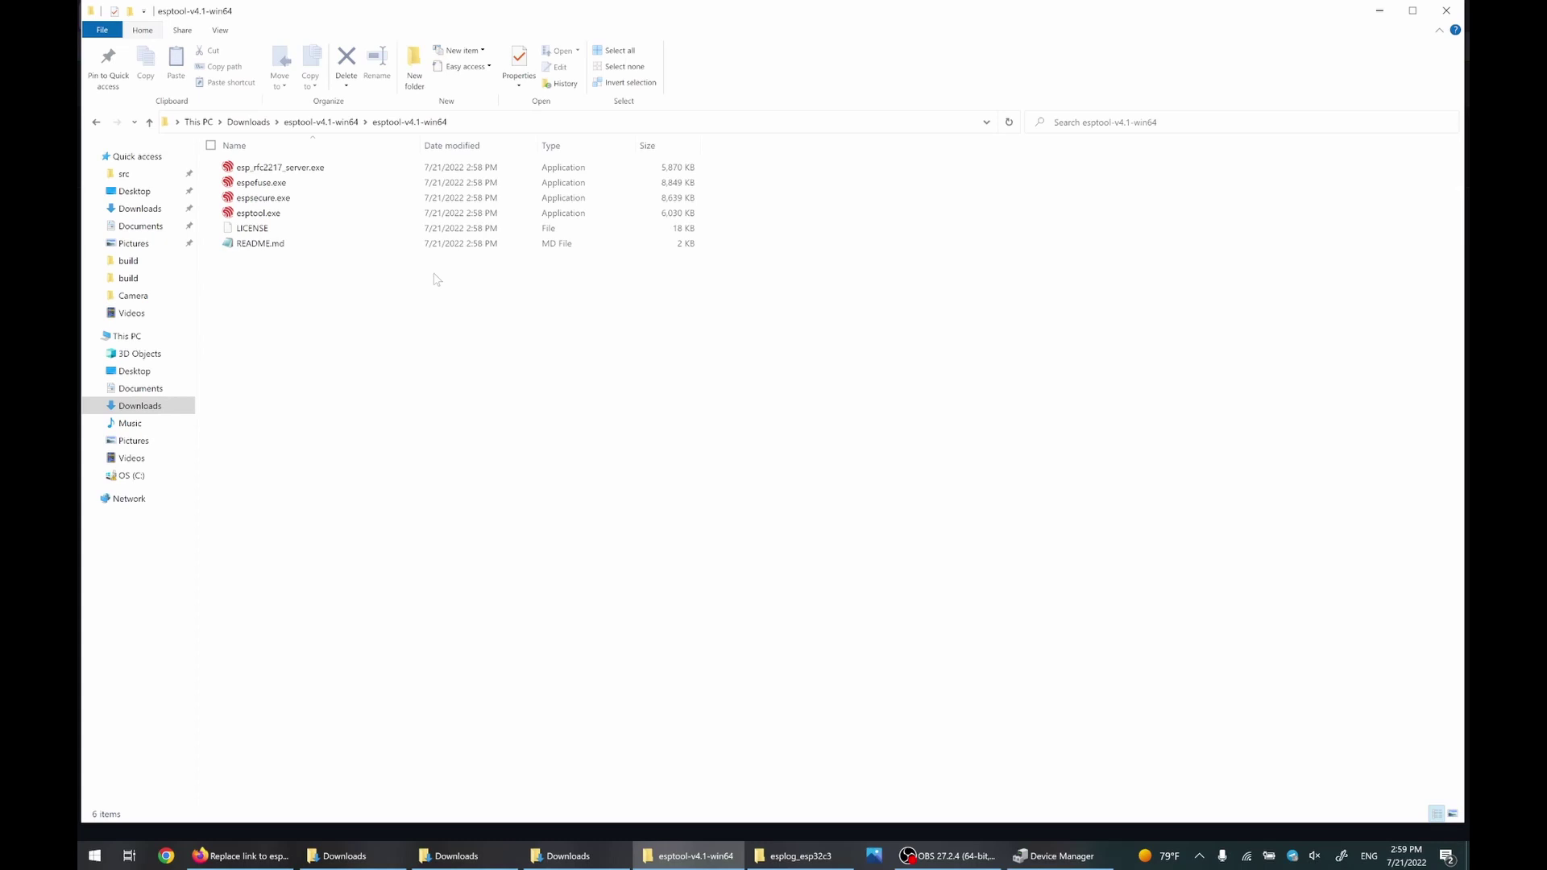
{"action": "left_click_drag", "start_coordinate": [436, 279], "coordinate": [468, 132]}
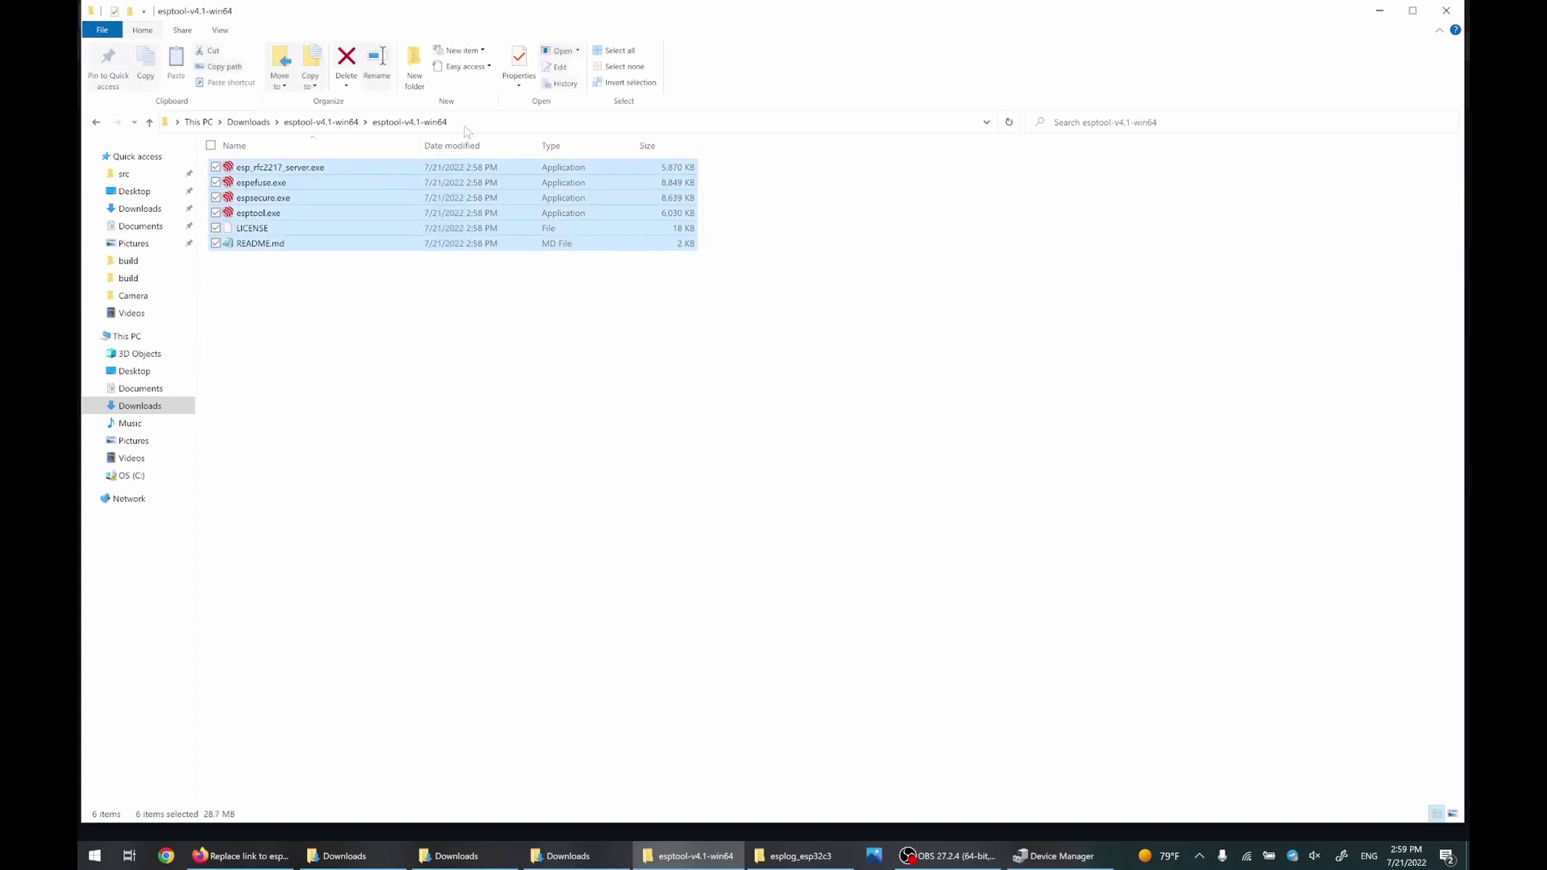
{"action": "left_click", "coordinate": [797, 856]}
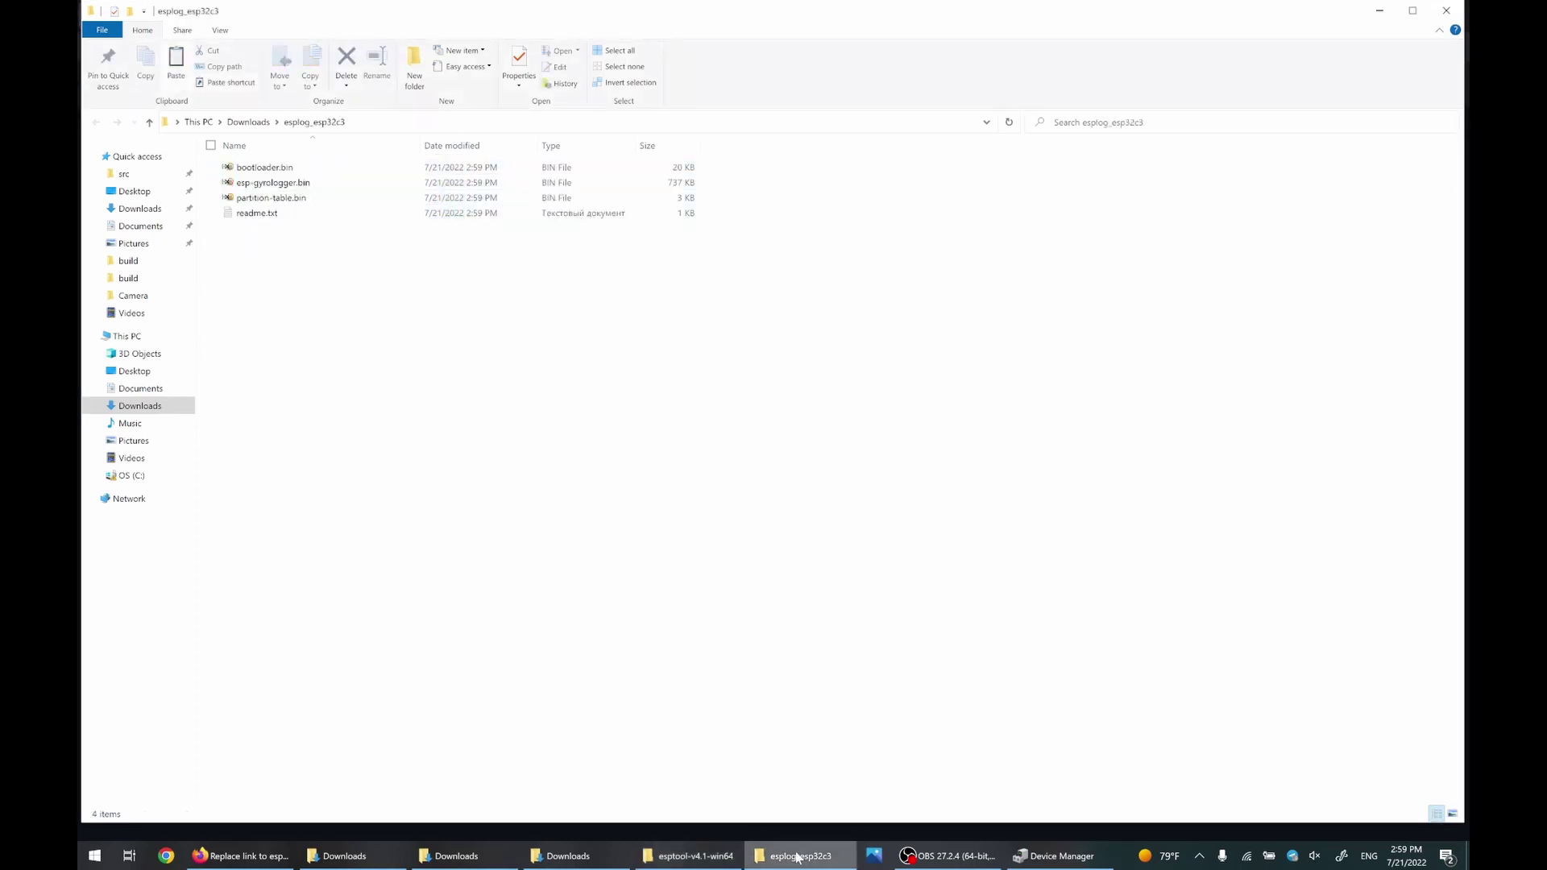
{"action": "key", "text": "ctrl+v"}
{"action": "left_click", "coordinate": [733, 448]}
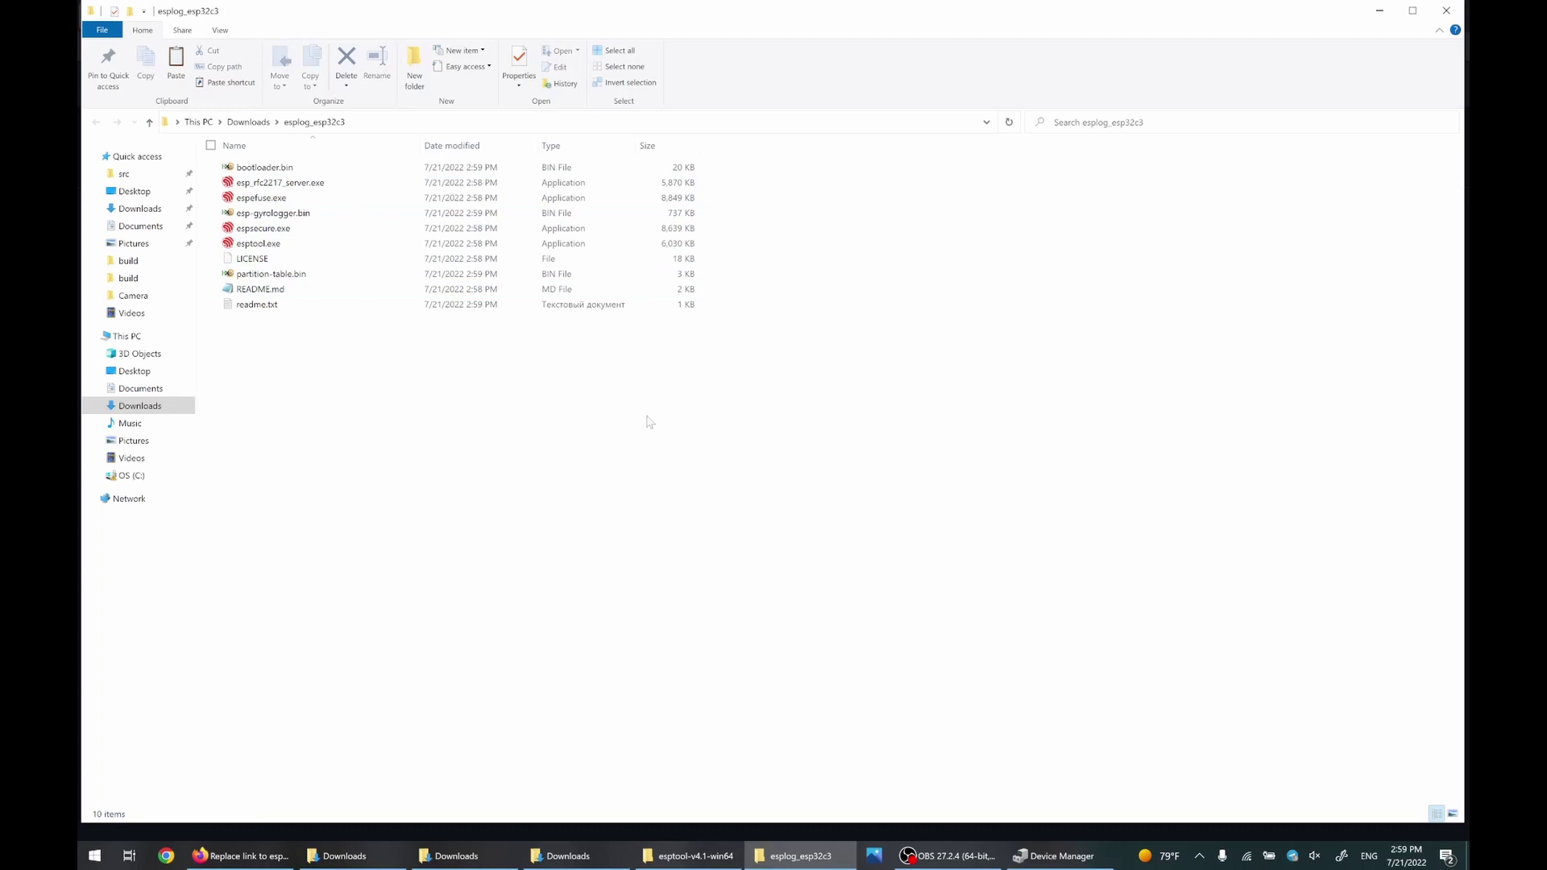
Open Git Bash in the esplog_esp32c3 folder and move its window clear of the file list.
{"action": "right_click", "coordinate": [573, 447]}
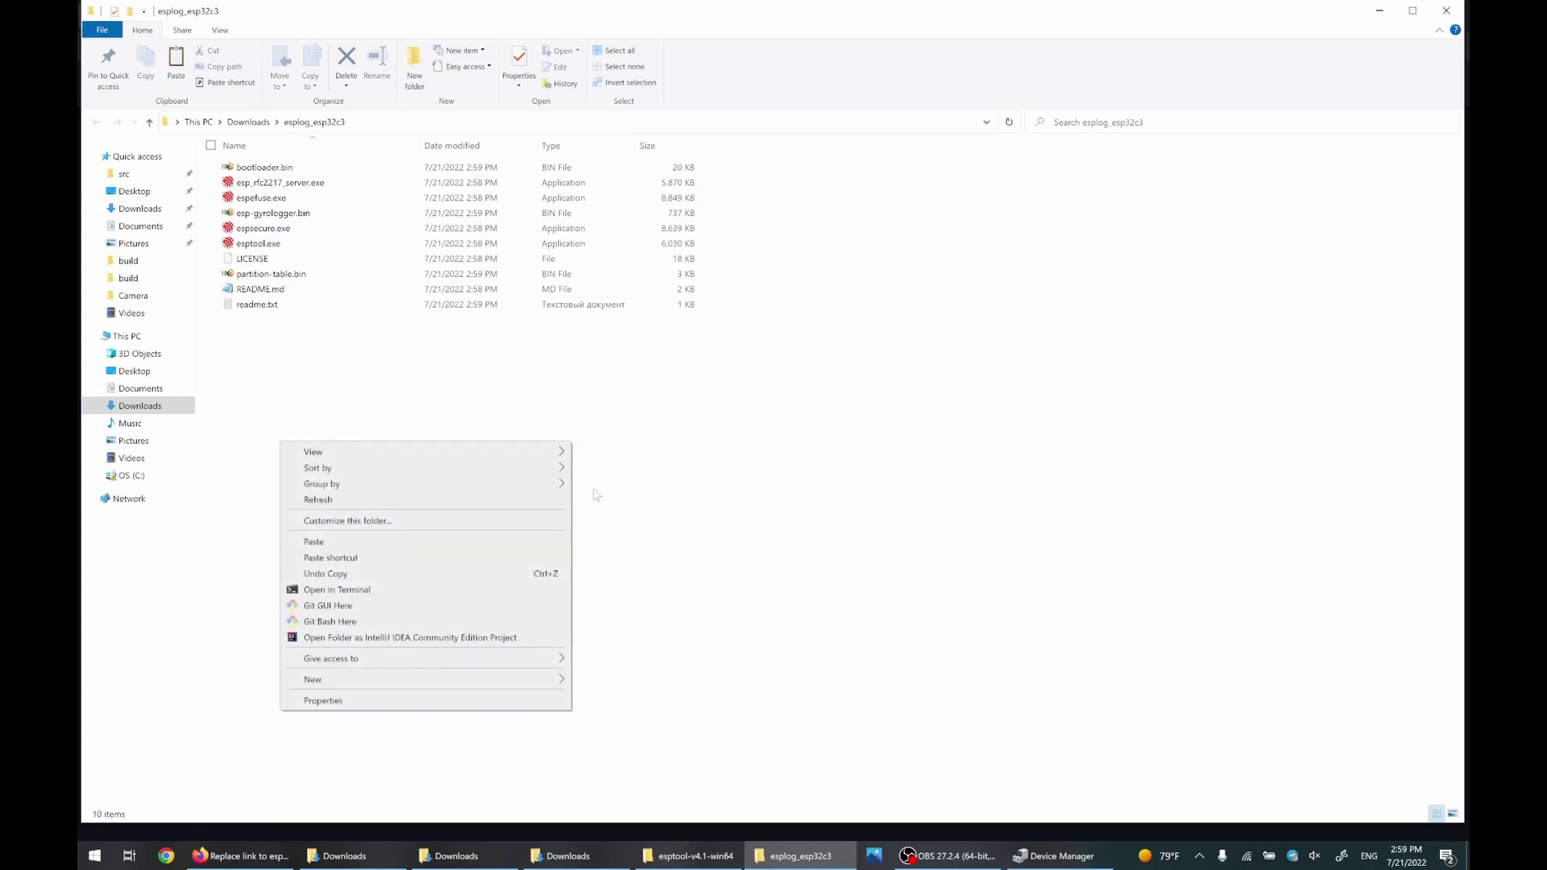
{"action": "left_click", "coordinate": [539, 622]}
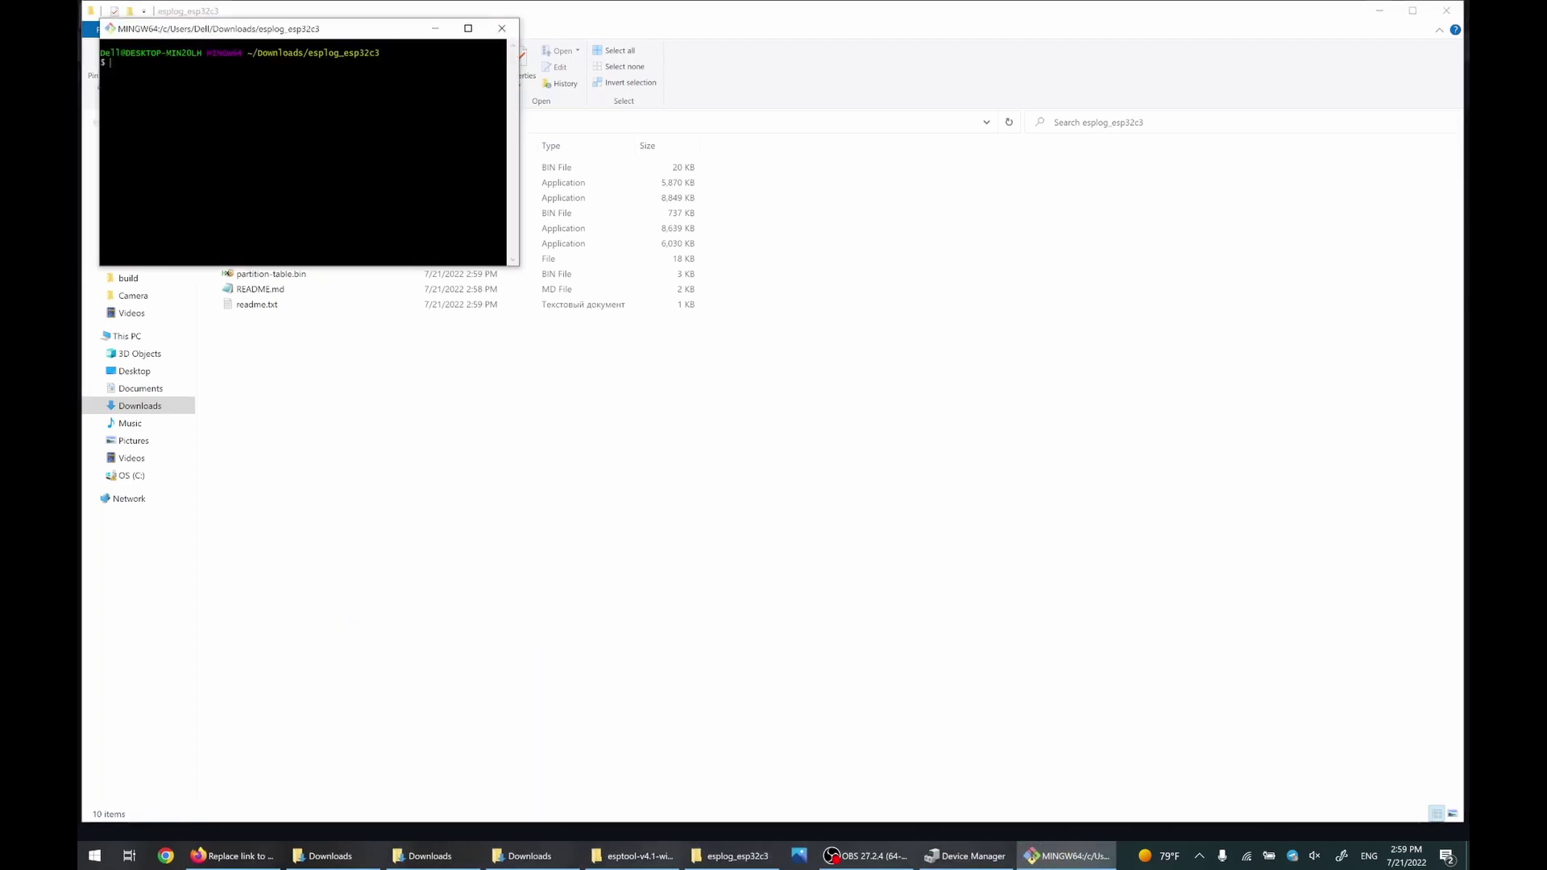
{"action": "left_click_drag", "start_coordinate": [339, 37], "coordinate": [953, 196]}
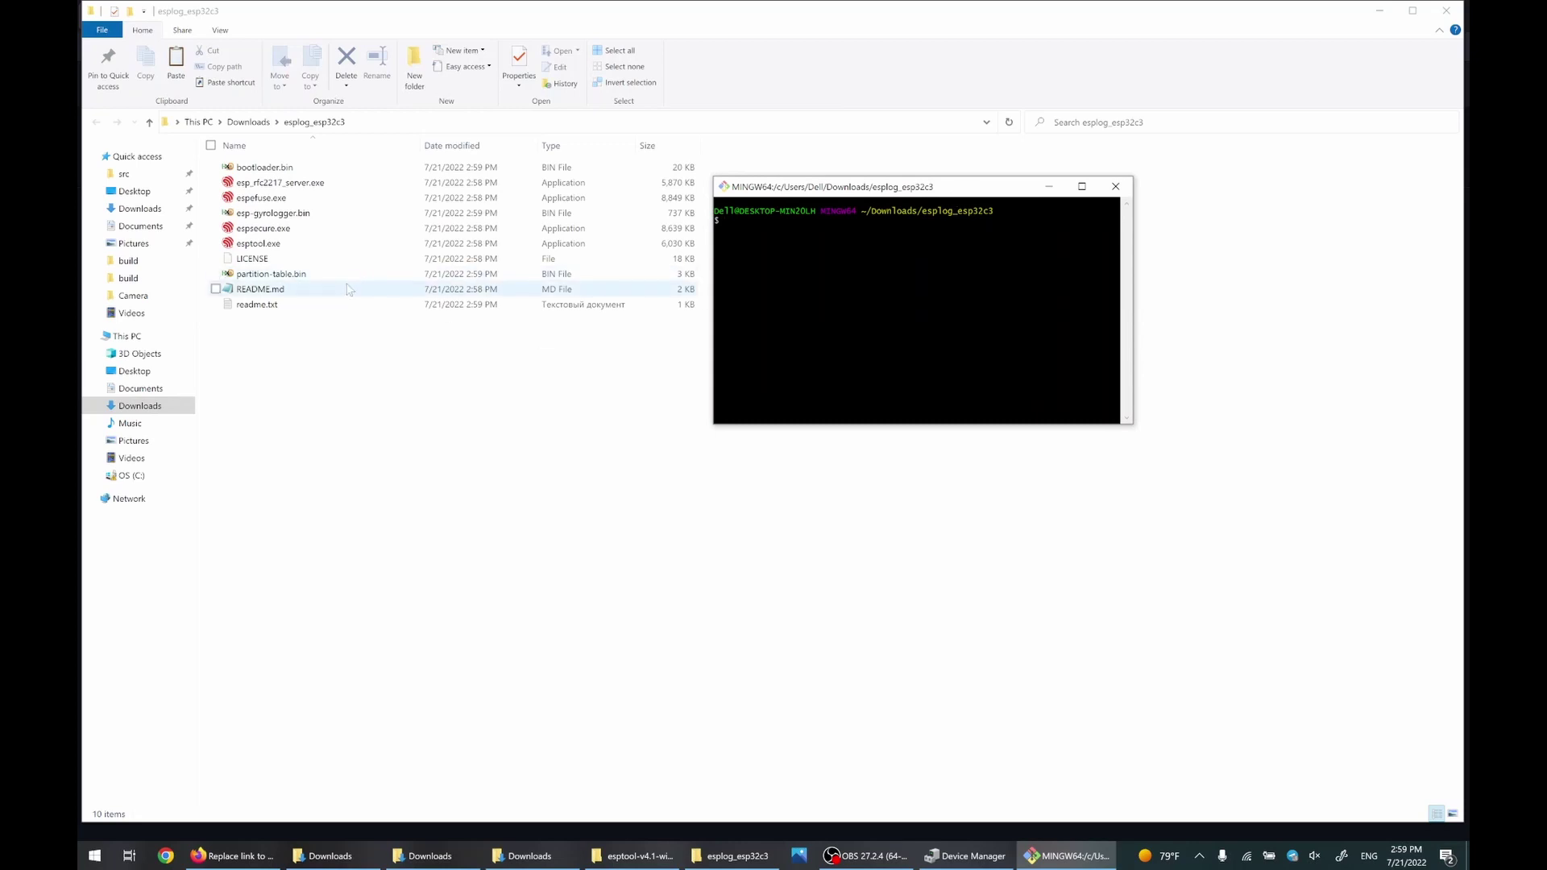
Open readme.txt from the esplog_esp32c3 folder and copy the entire esptool write_flash command line.
{"action": "double_click", "coordinate": [302, 306]}
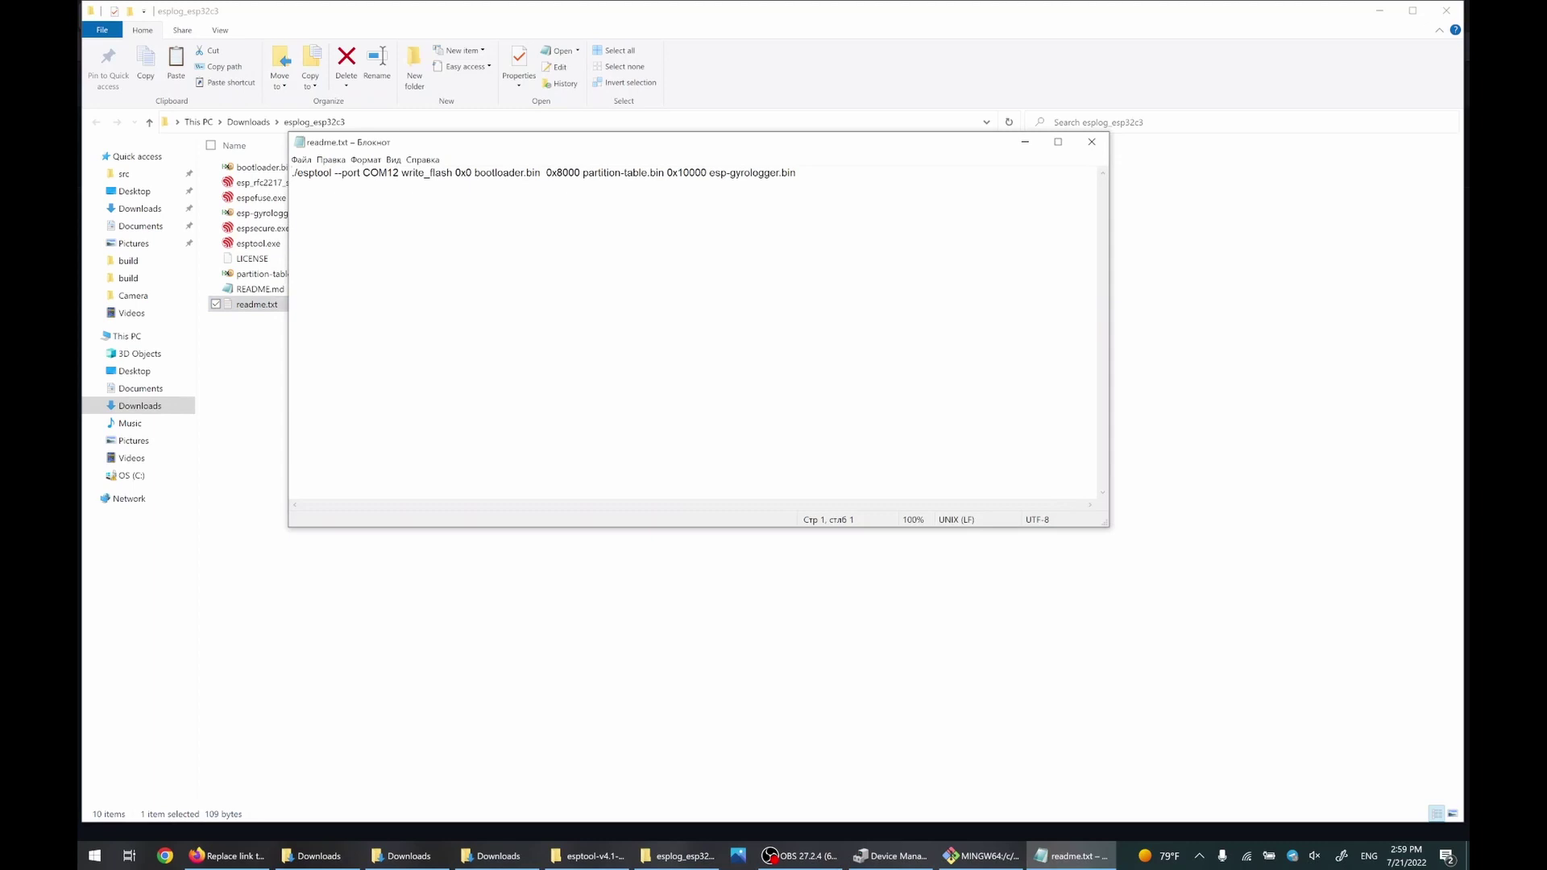
{"action": "key", "text": "End"}
{"action": "key", "text": "ctrl+shift+Left"}
{"action": "key", "text": "ctrl+shift+Left"}
{"action": "key", "text": "ctrl+shift+Left"}
{"action": "key", "text": "ctrl+shift+Left"}
{"action": "key", "text": "ctrl+shift+Left"}
{"action": "key", "text": "ctrl+shift+Left"}
{"action": "key", "text": "ctrl+shift+Left"}
{"action": "key", "text": "ctrl+shift+Left"}
{"action": "key", "text": "ctrl+shift+Left"}
{"action": "key", "text": "ctrl+shift+Left"}
{"action": "key", "text": "ctrl+c"}
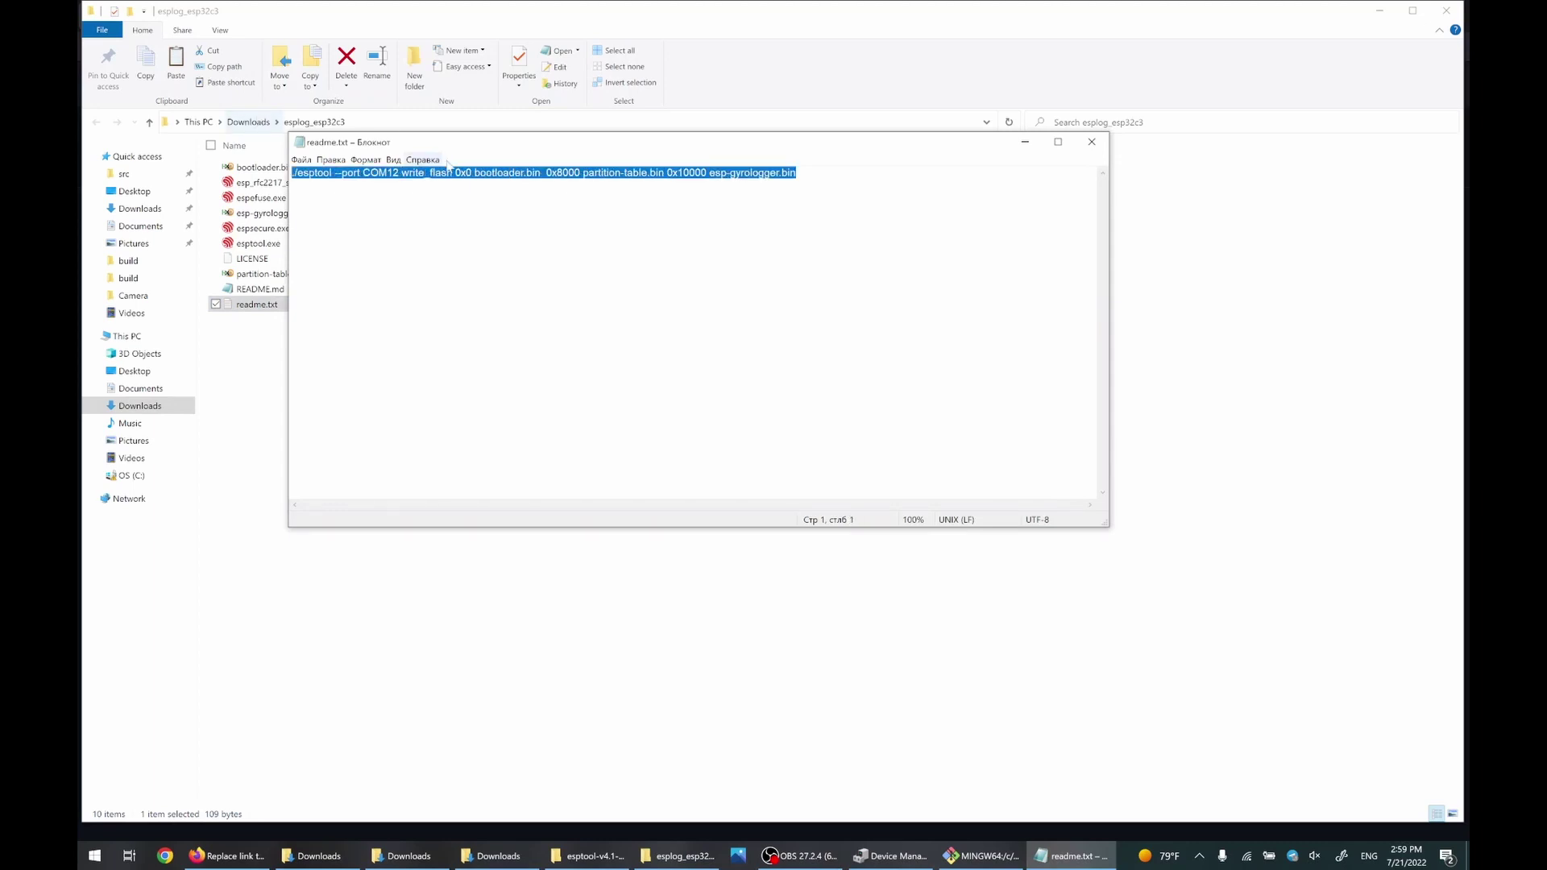
Flash the bootloader, partition table and esp-gyrologger binaries by running the copied esptool command in Git Bash.
{"action": "left_click", "coordinate": [292, 186]}
{"action": "left_click", "coordinate": [981, 855]}
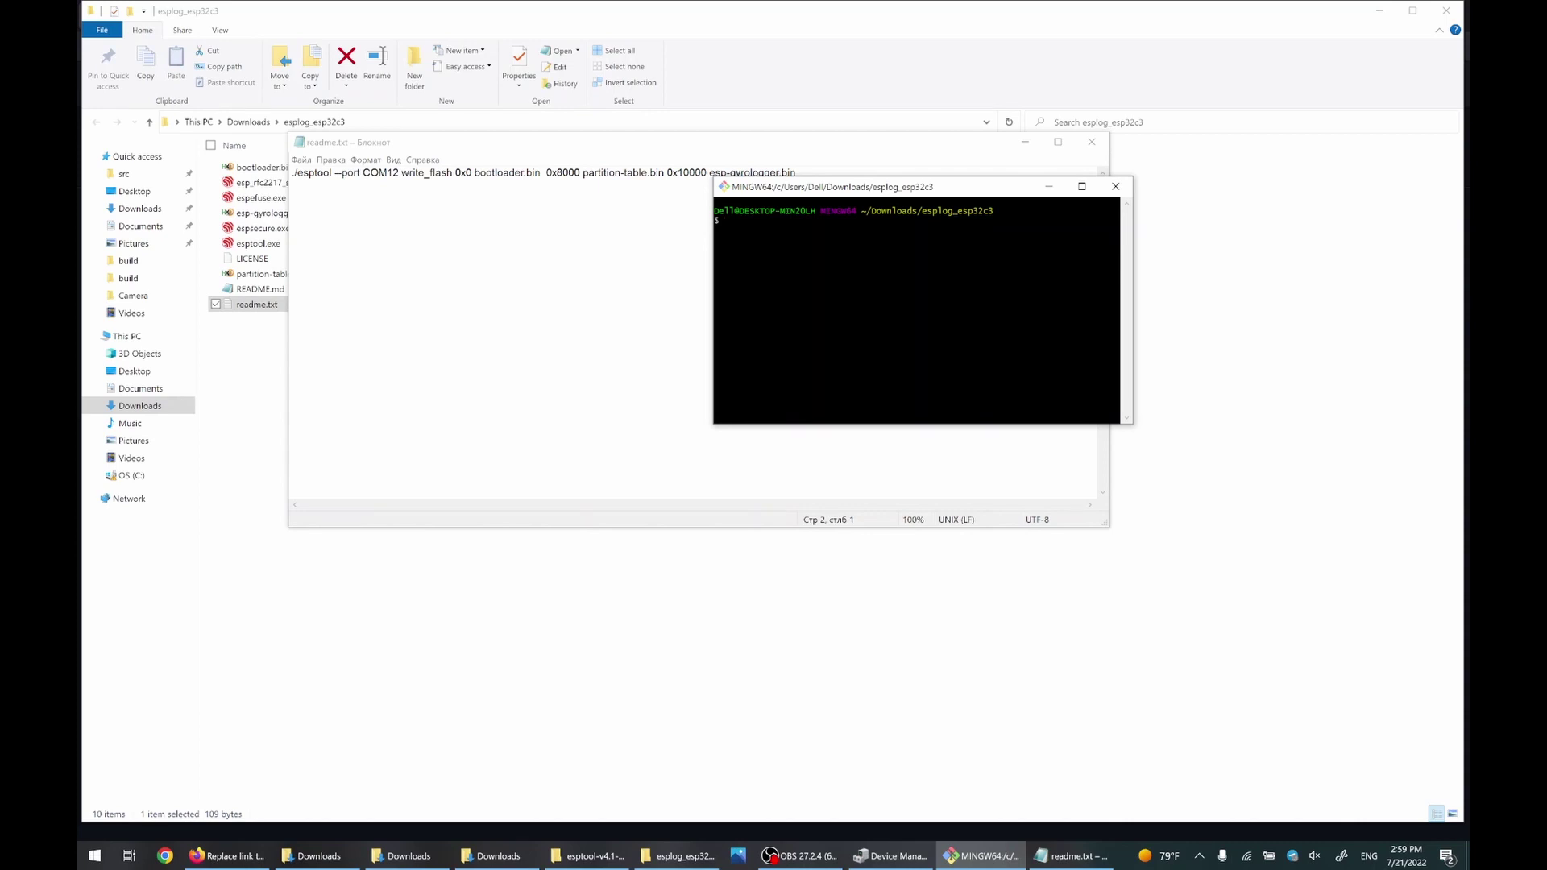
{"action": "key", "text": "shift+Insert"}
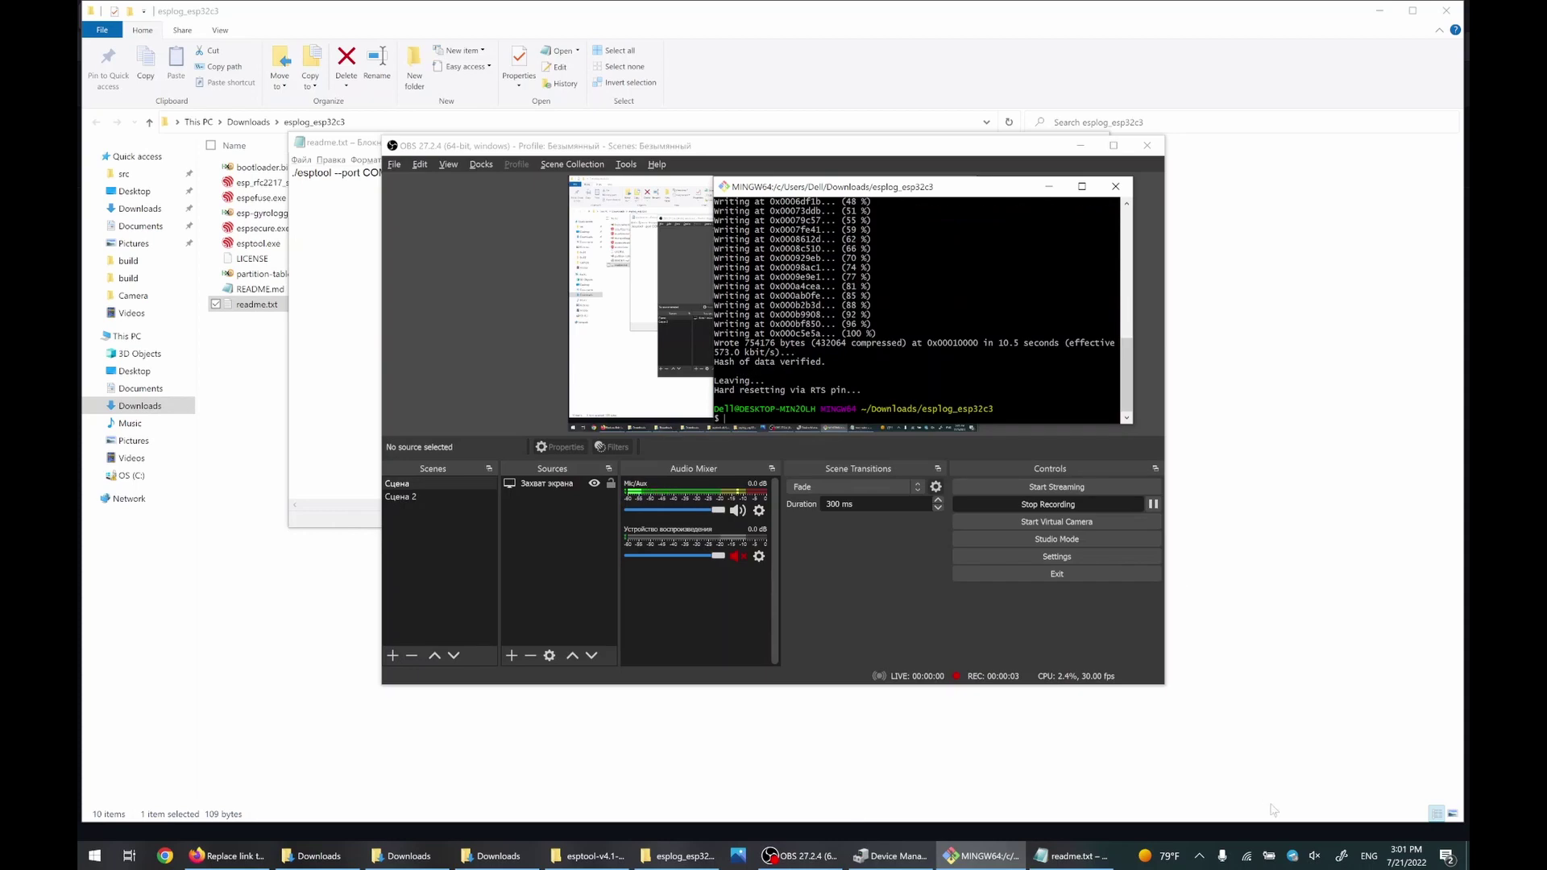
Connect to the esplog_vigorous_jang Wi-Fi network with its network security key, declining to make the PC discoverable.
{"action": "left_click", "coordinate": [1246, 856]}
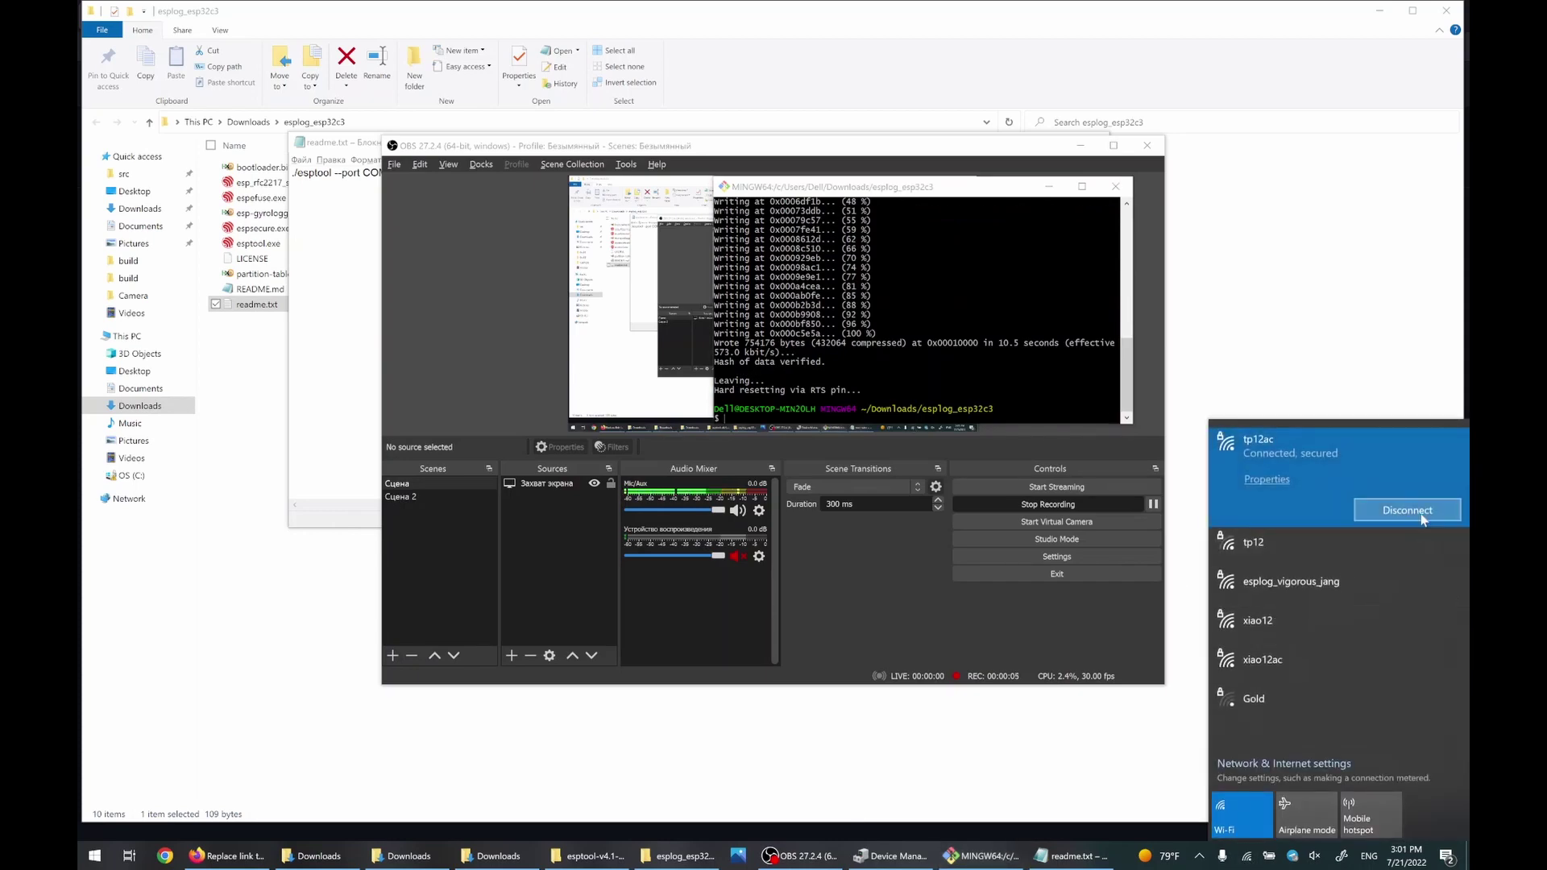
{"action": "left_click", "coordinate": [1379, 583]}
{"action": "left_click", "coordinate": [1383, 588]}
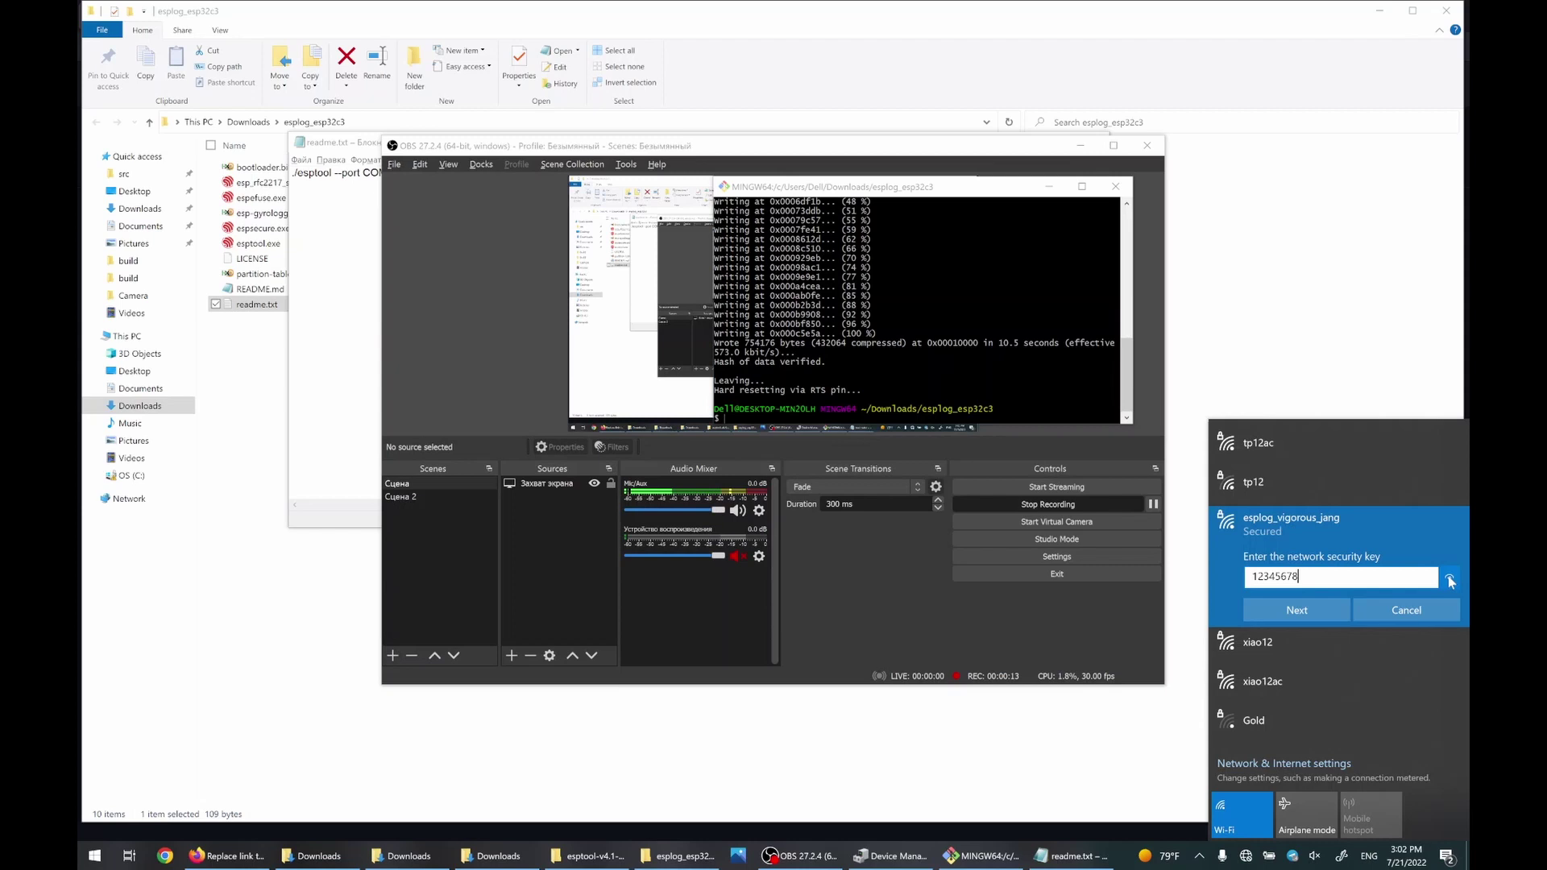
{"action": "left_click", "coordinate": [1303, 606]}
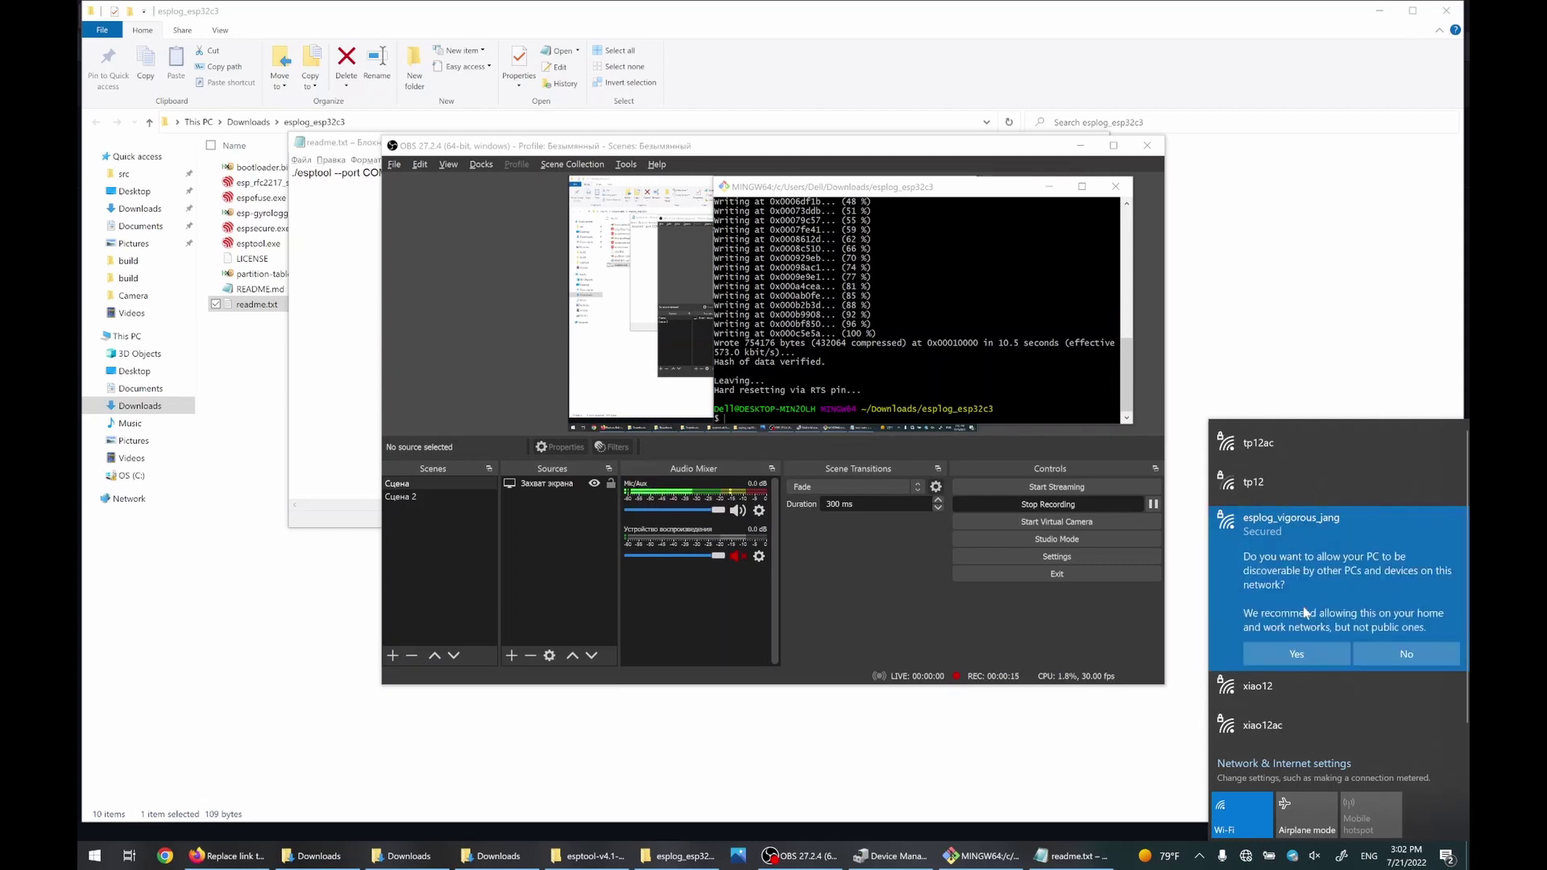
{"action": "left_click", "coordinate": [1396, 653]}
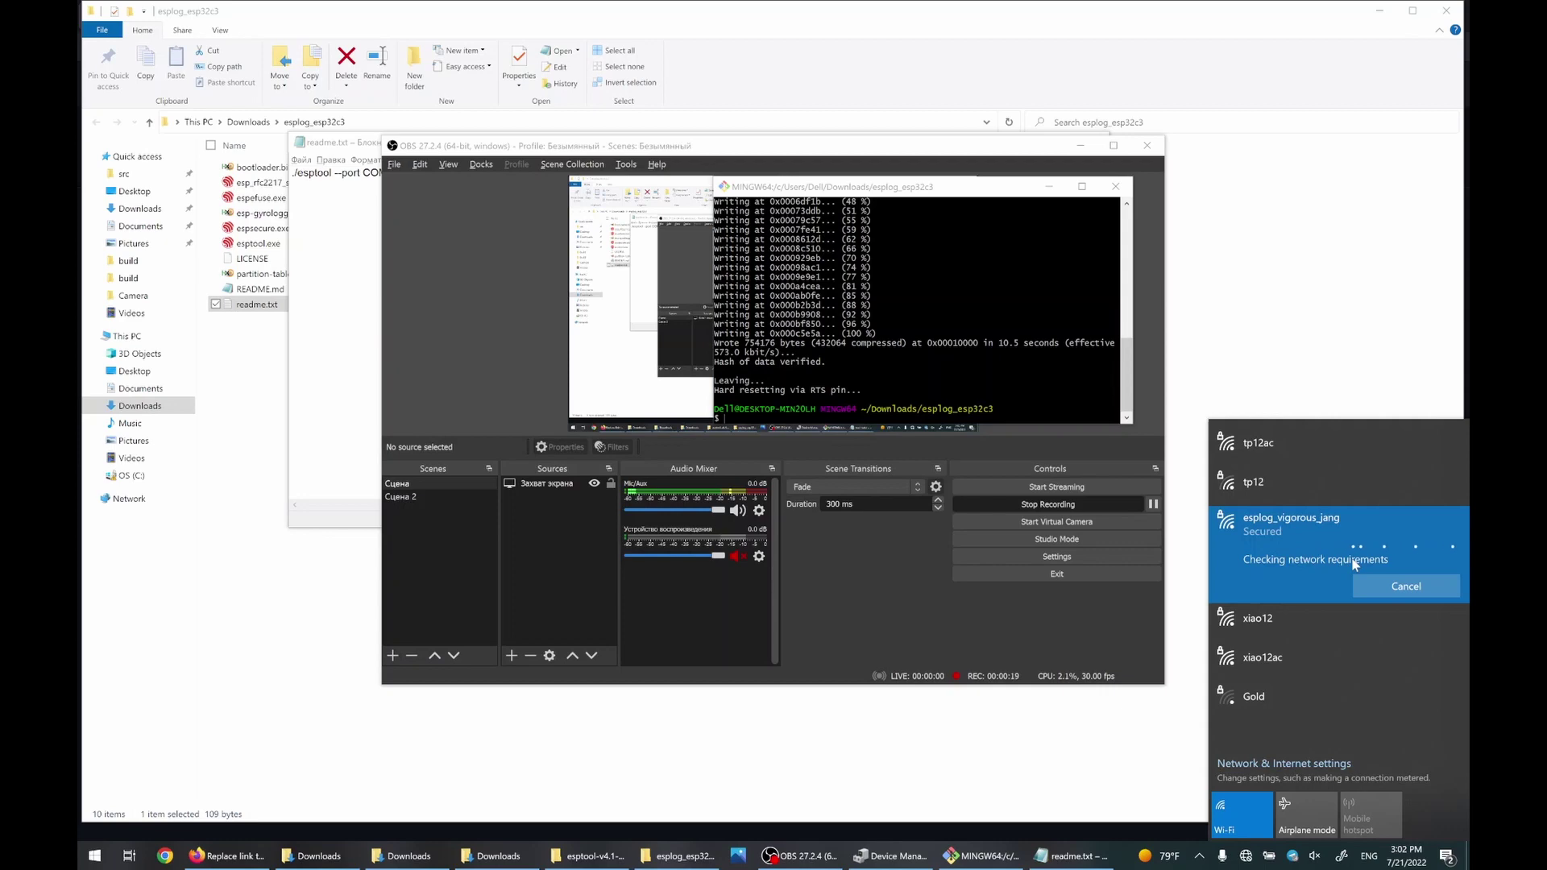
Switch to Firefox and open the device's web interface at 192.168.4.1 in a new tab.
{"action": "right_click", "coordinate": [218, 860]}
{"action": "left_click", "coordinate": [218, 861]}
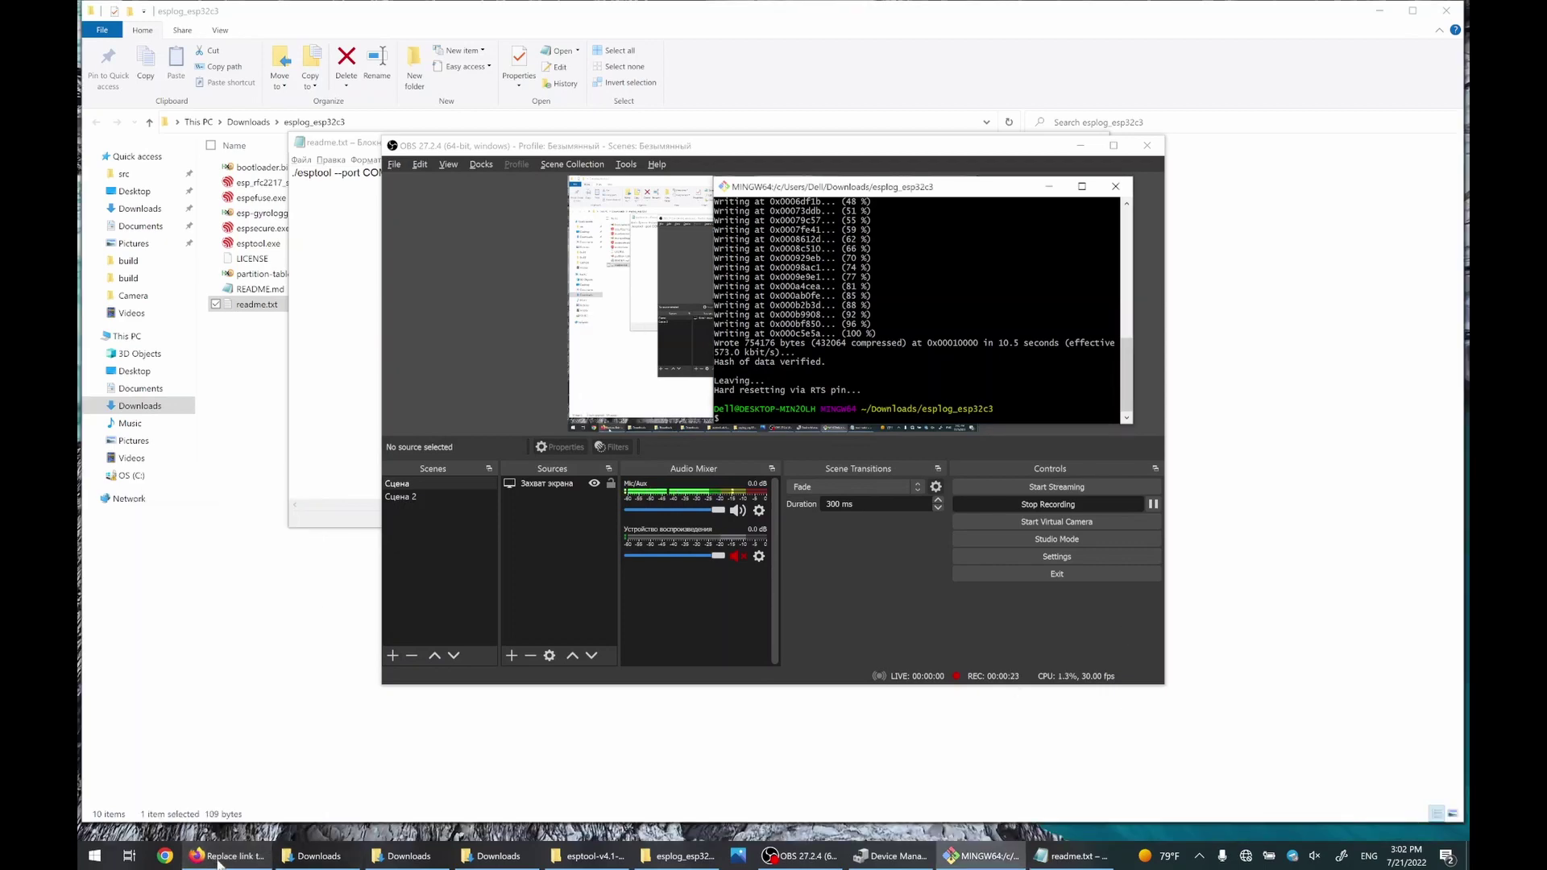
{"action": "key", "text": "ctrl+t"}
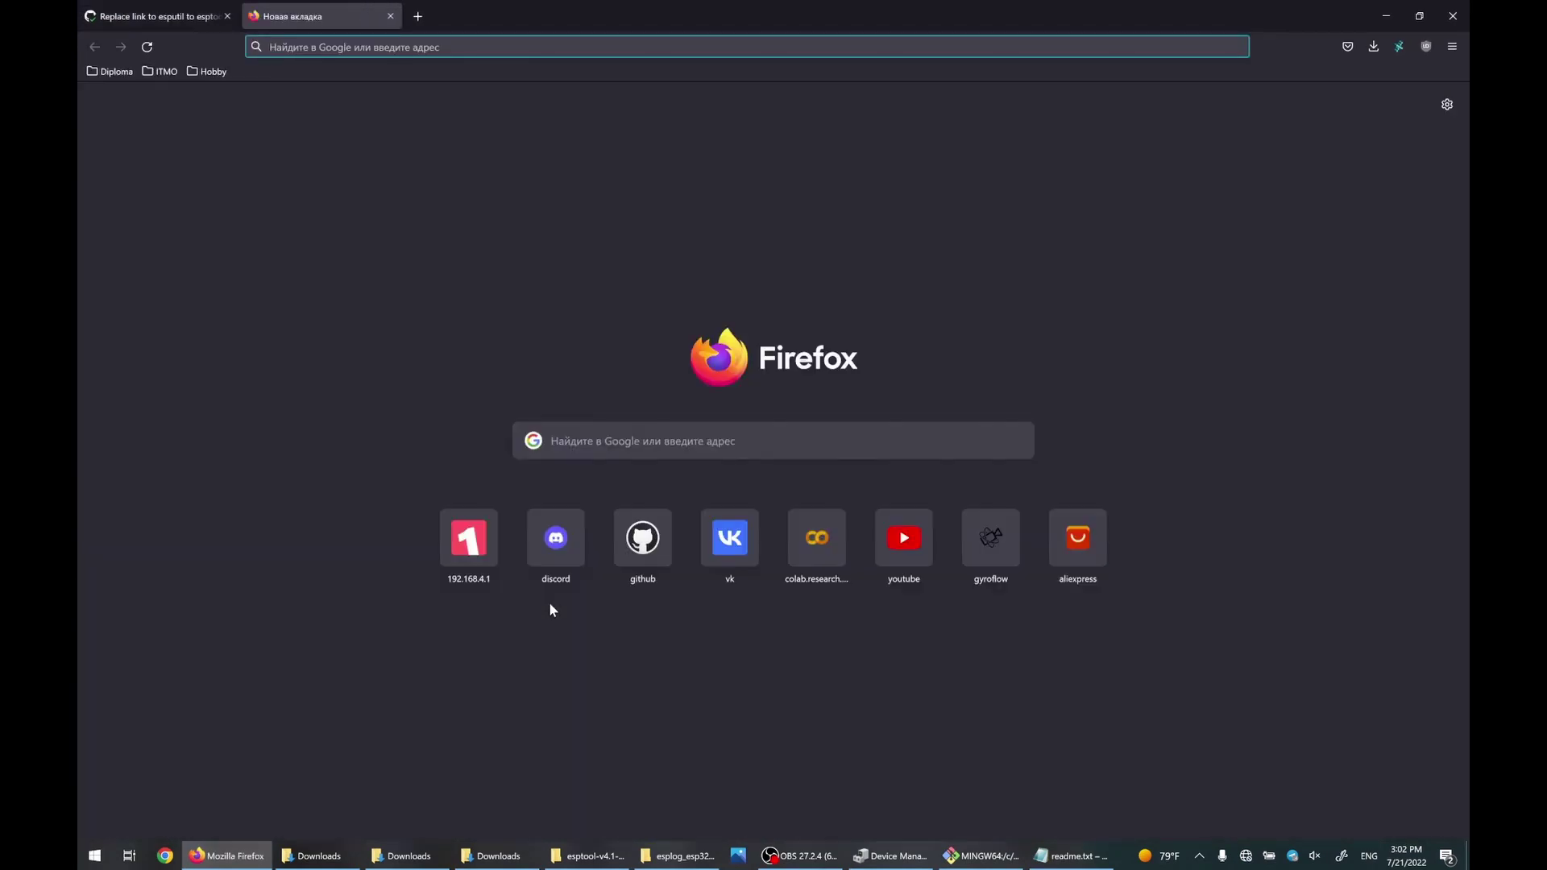
{"action": "type", "text": "192.168.4.1/"}
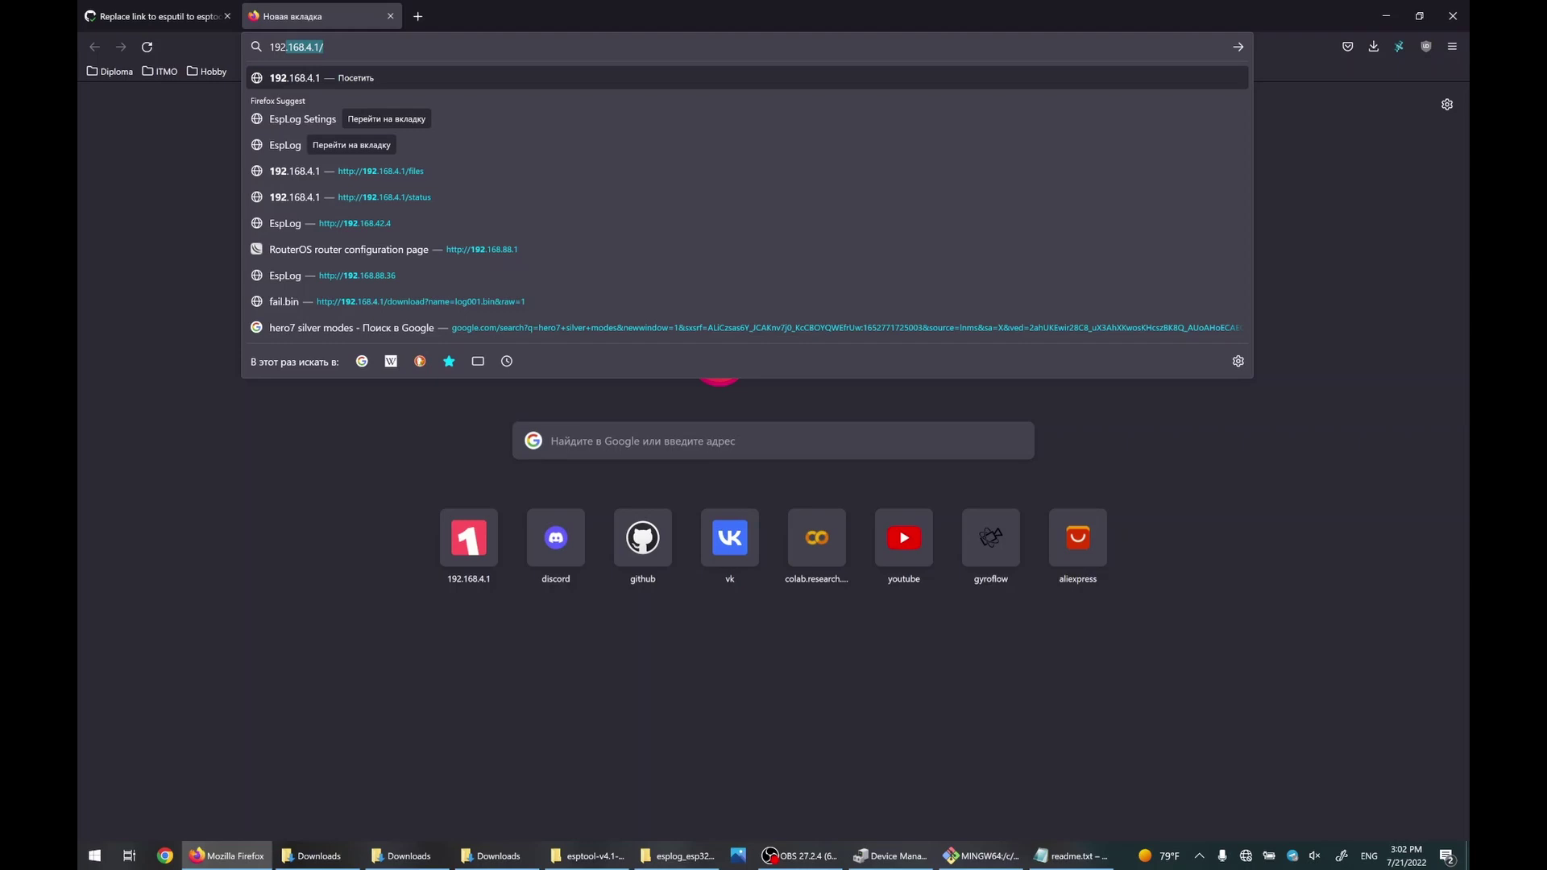
{"action": "key", "text": "Return"}
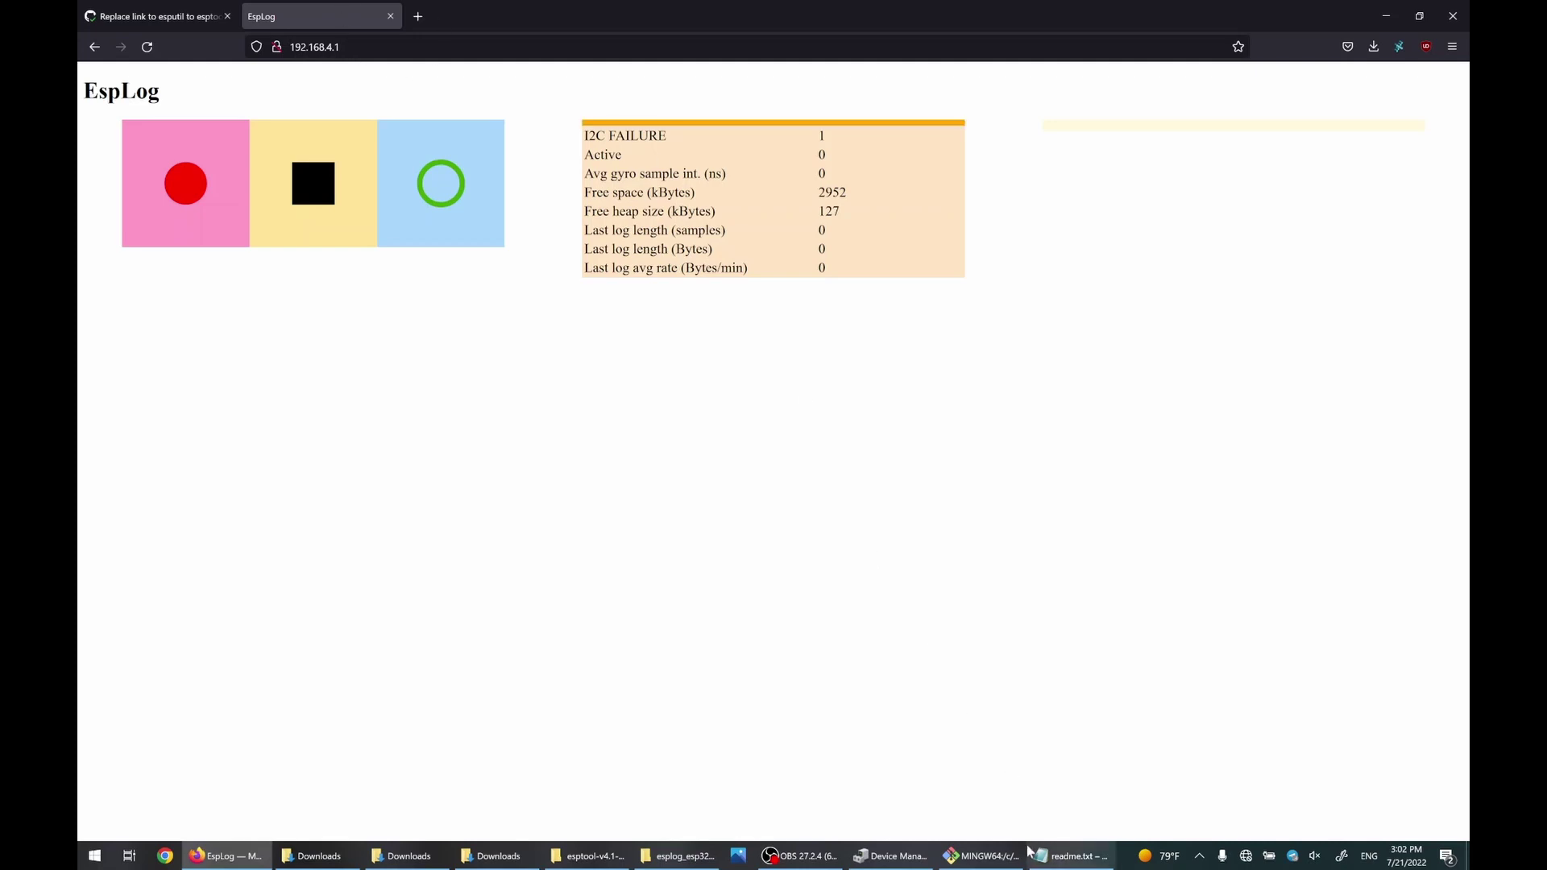
{"action": "mouse_move", "coordinate": [1072, 855]}
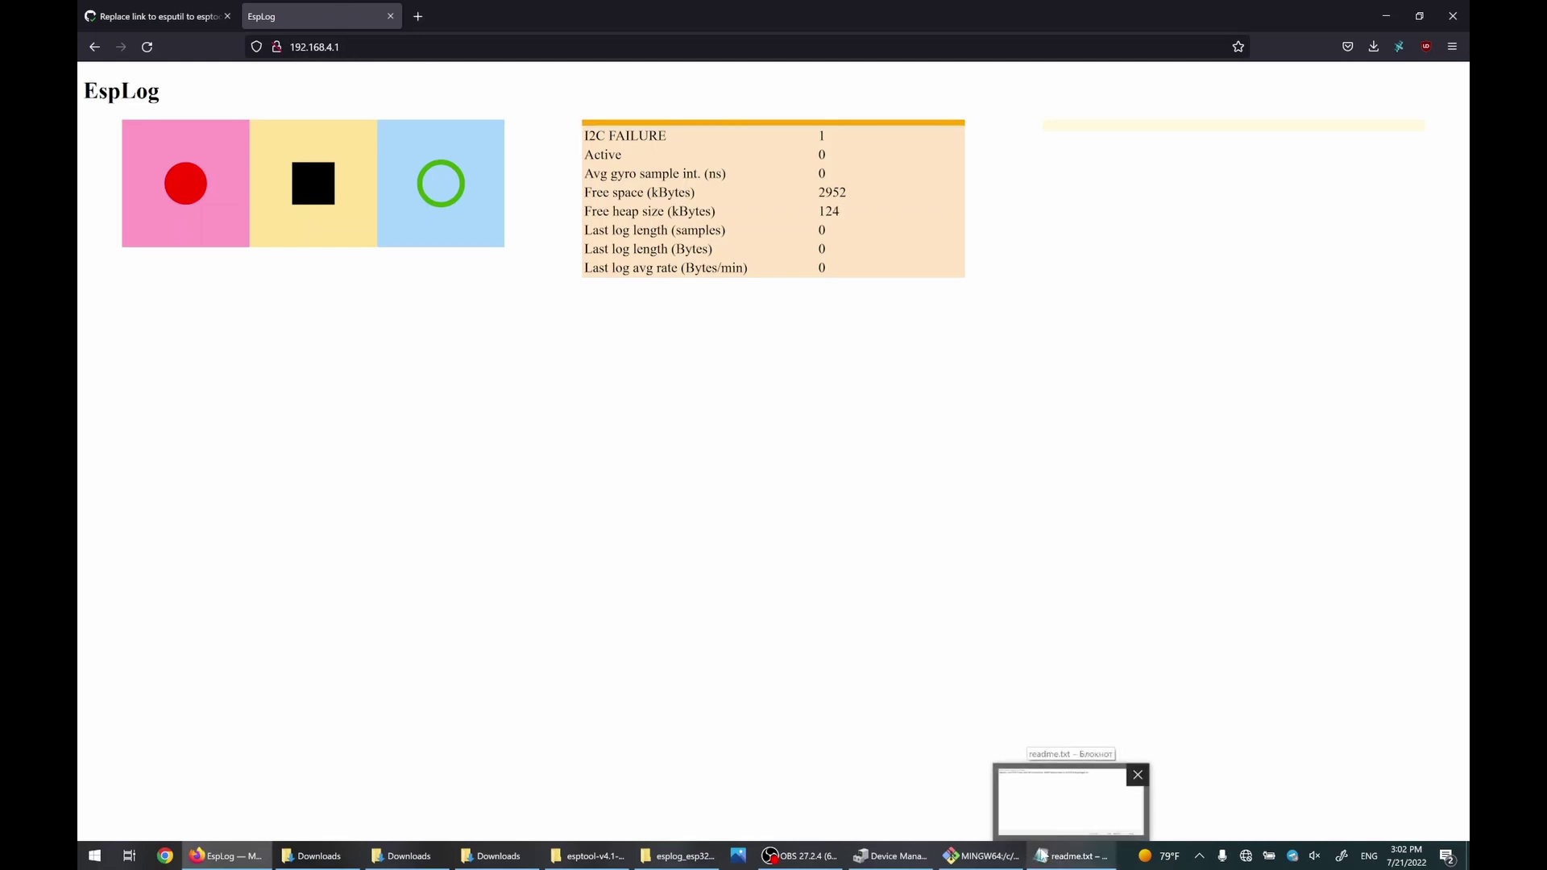
{"action": "mouse_move", "coordinate": [1005, 858]}
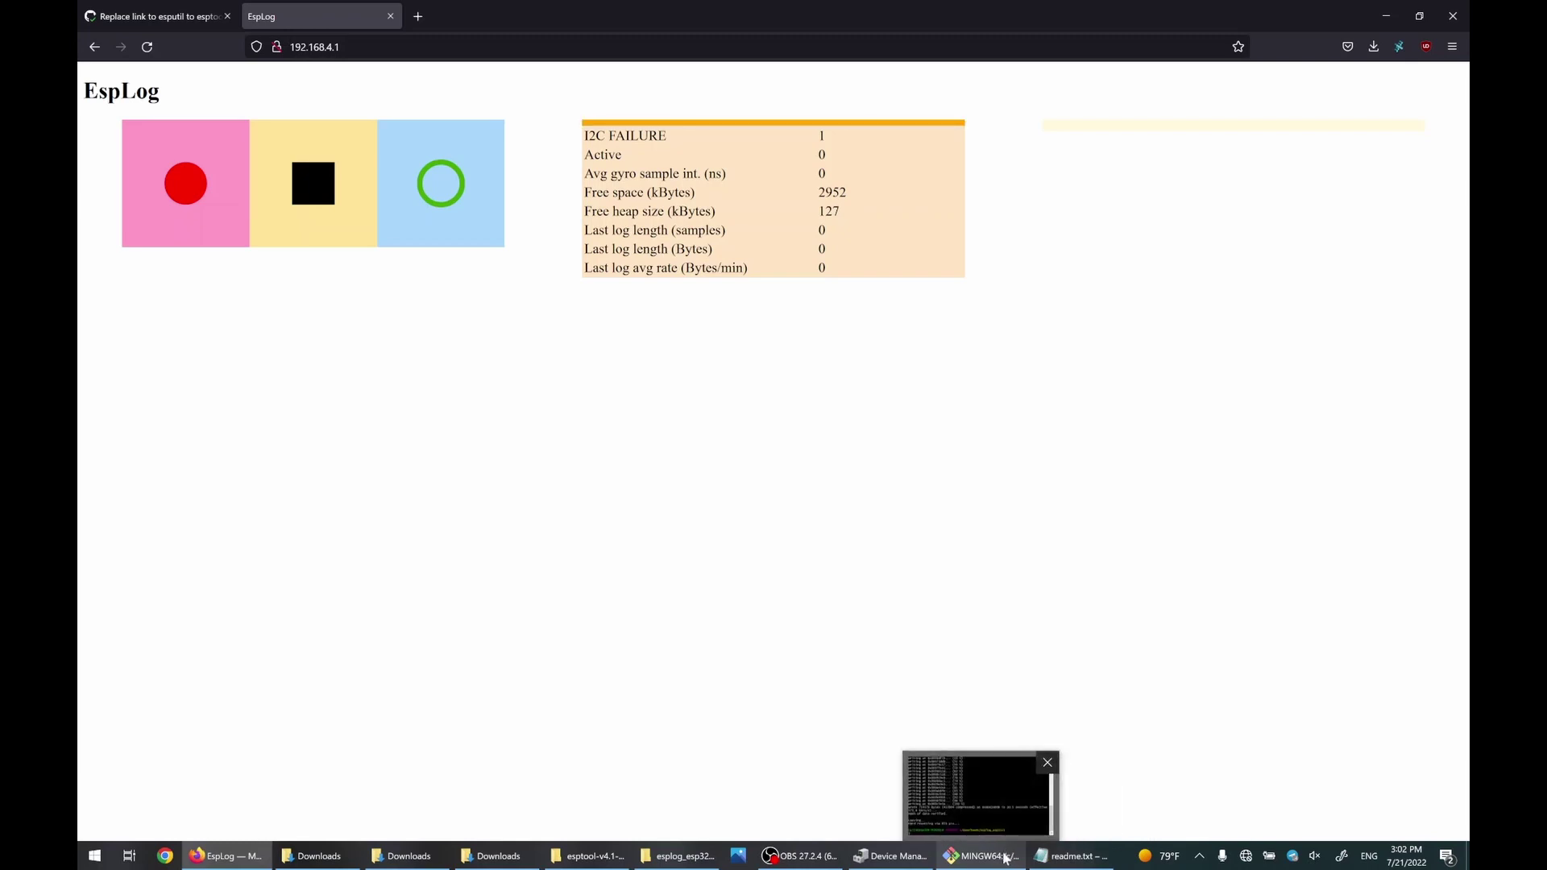
{"action": "mouse_move", "coordinate": [826, 859]}
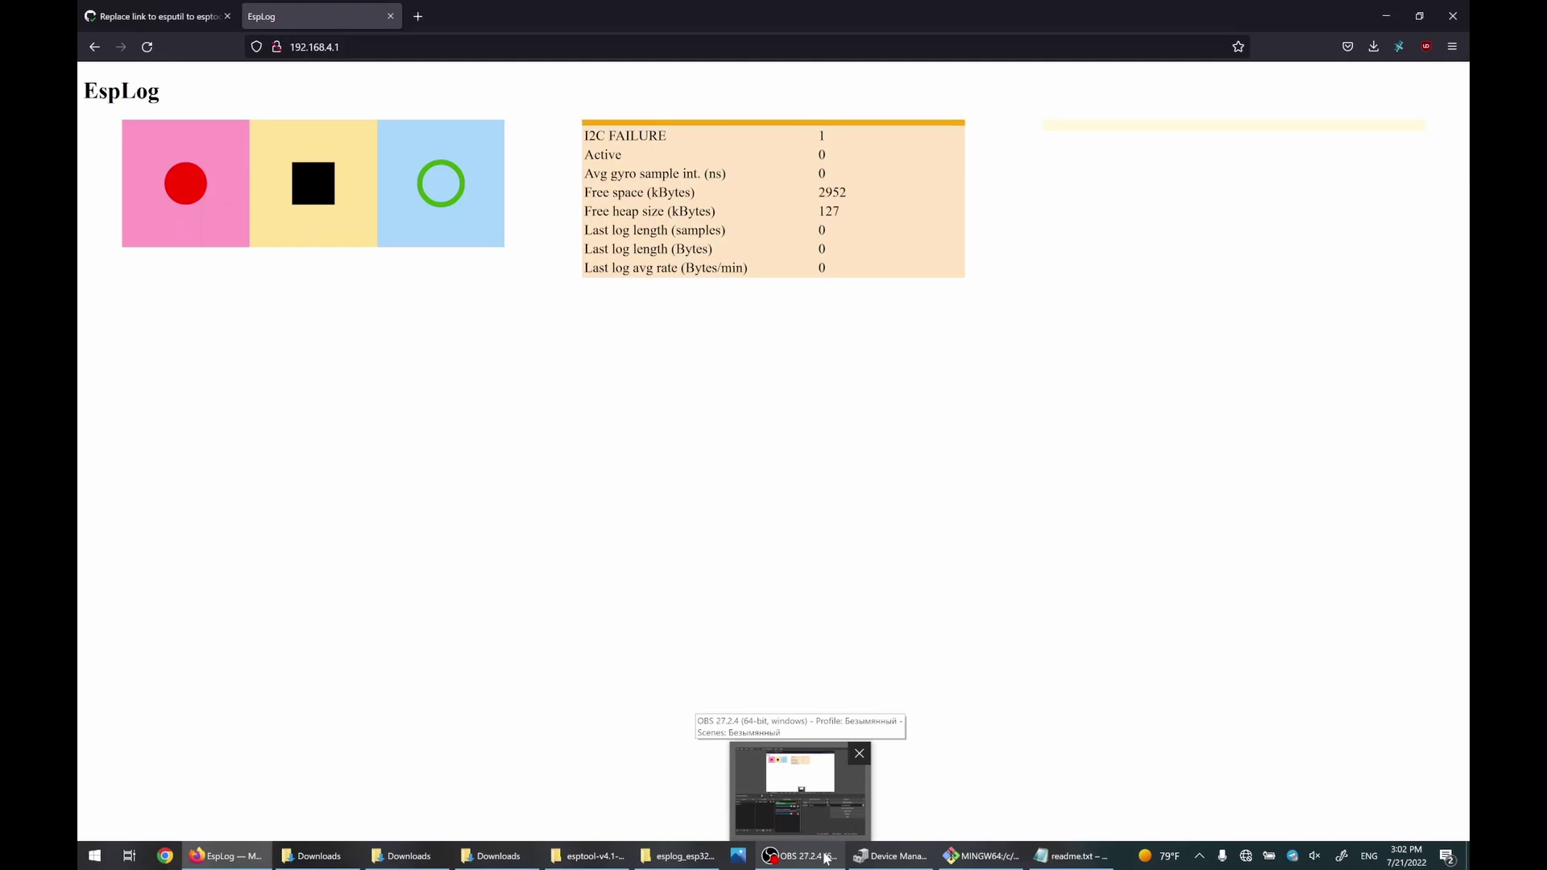
{"action": "left_click", "coordinate": [826, 859]}
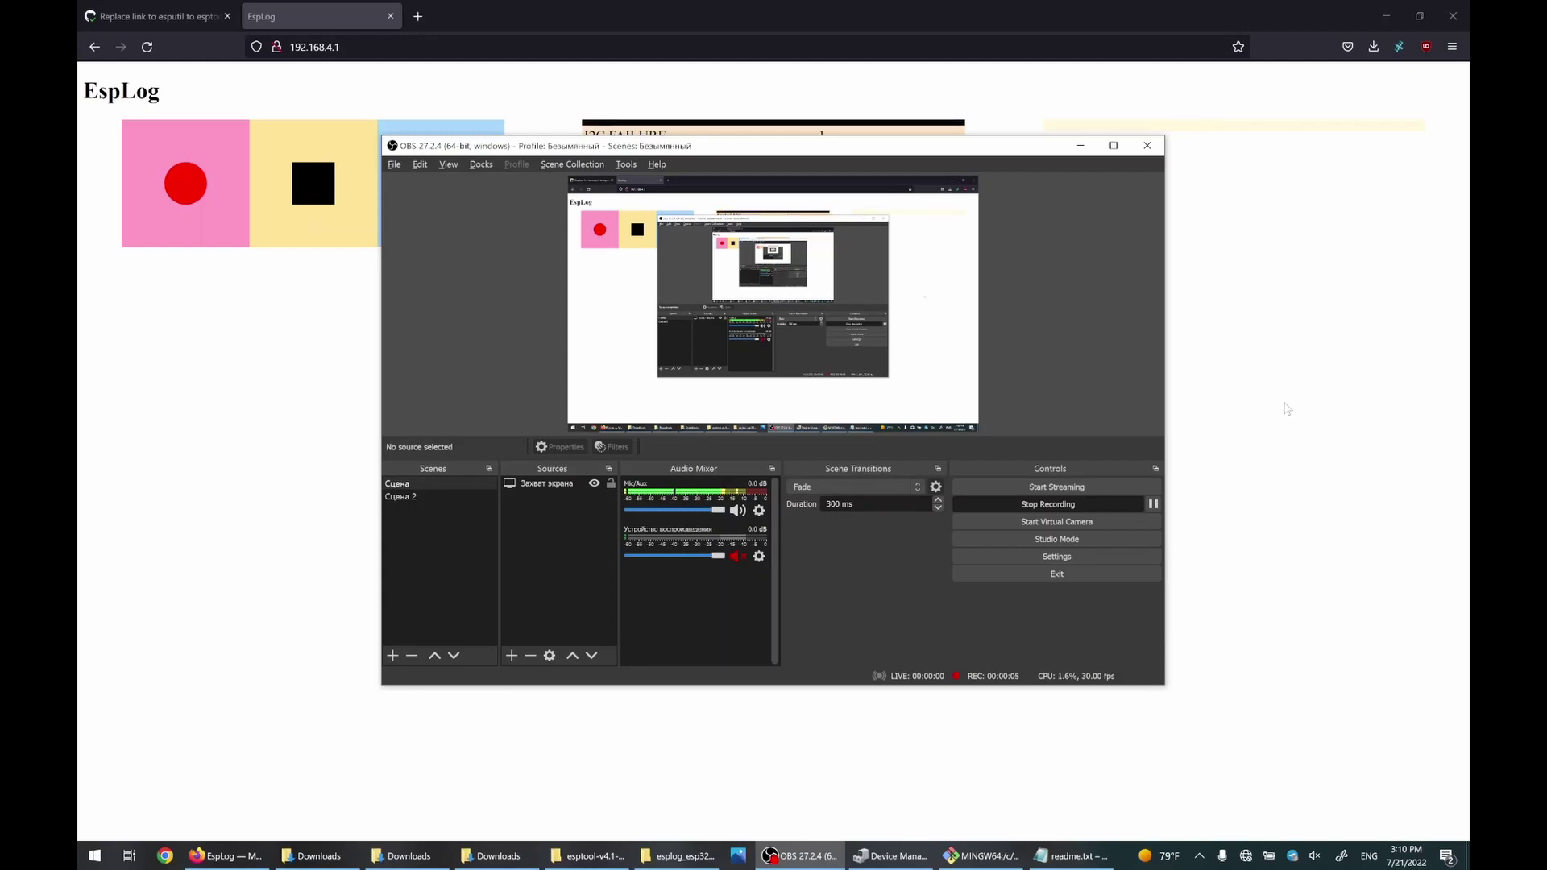
{"action": "left_click", "coordinate": [1287, 412]}
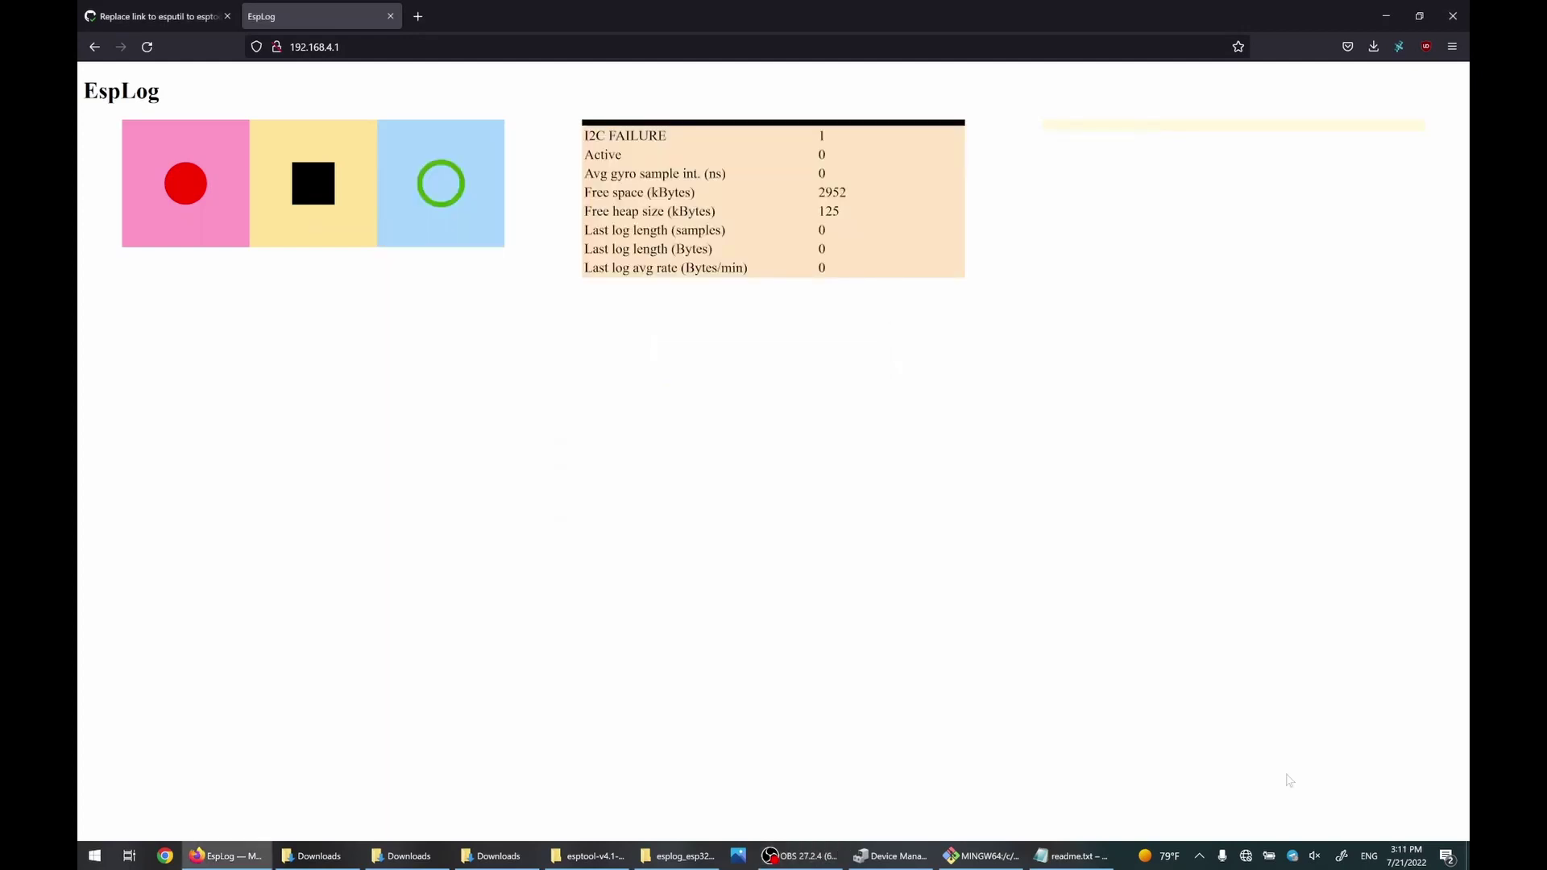
Check the Wi-Fi connection to esplog_vigorous_jang, then open the EspLog settings page at 192.168.4.1/settings.
{"action": "left_click", "coordinate": [1246, 855]}
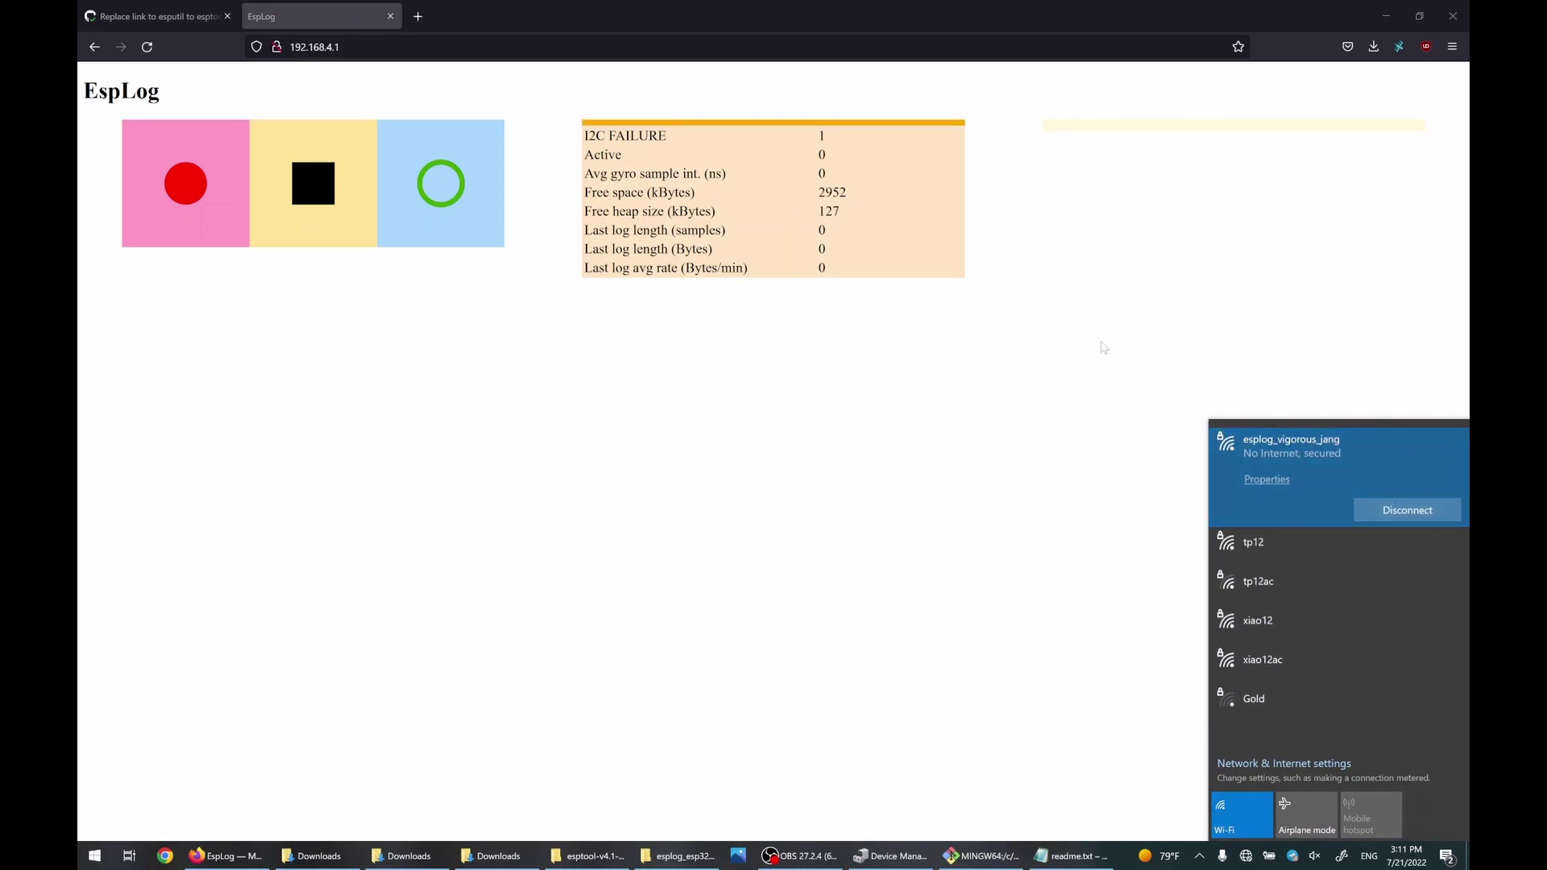
{"action": "left_click", "coordinate": [934, 344]}
{"action": "left_click", "coordinate": [500, 48]}
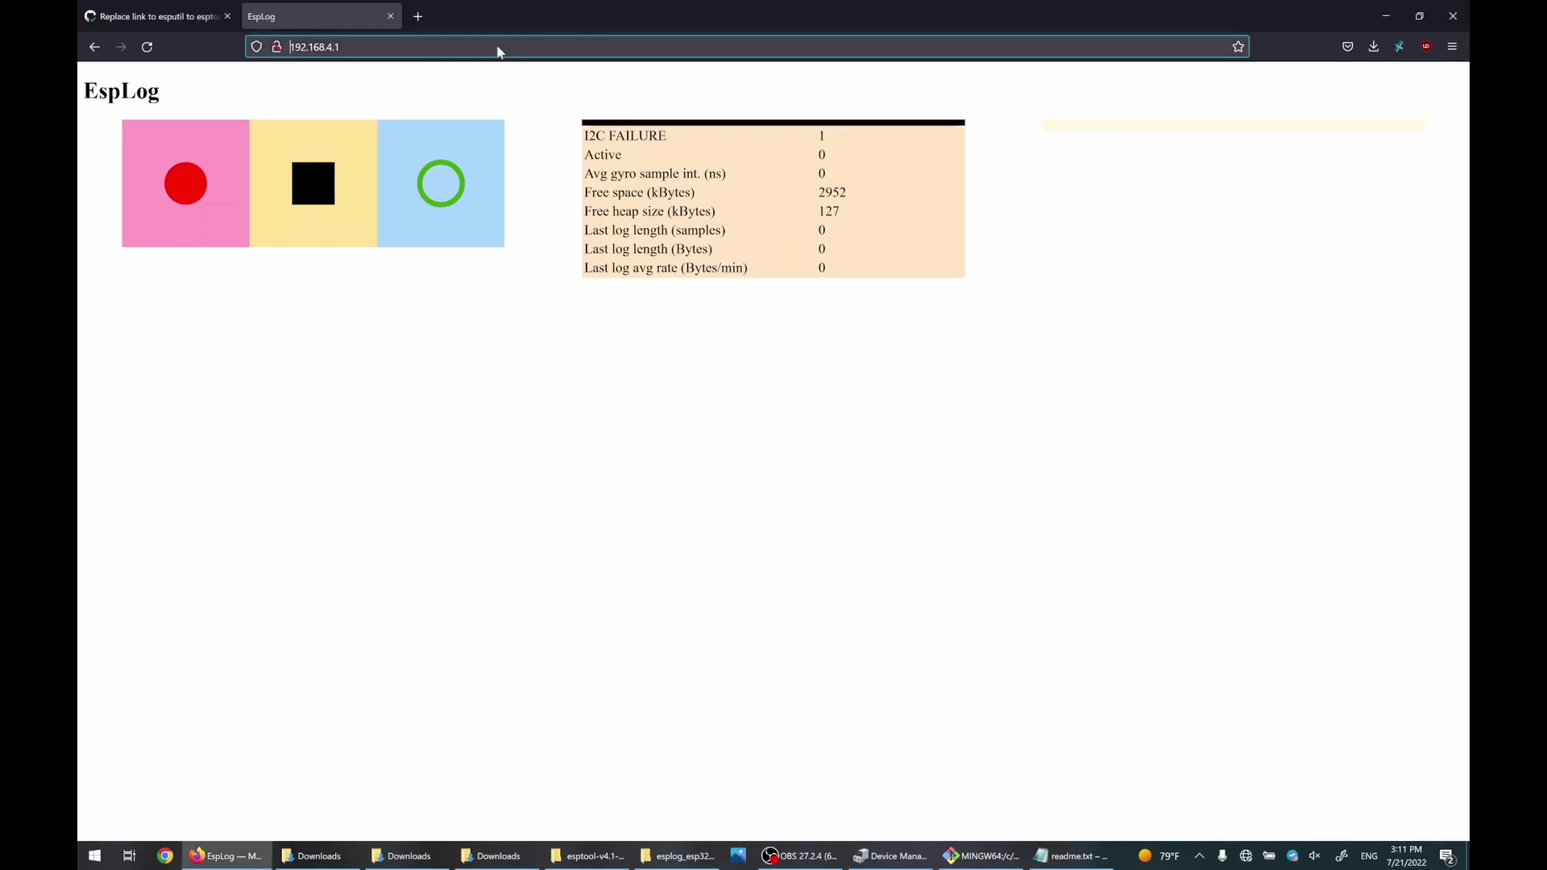
{"action": "key", "text": "Escape"}
{"action": "key", "text": "End"}
{"action": "type", "text": "/s"}
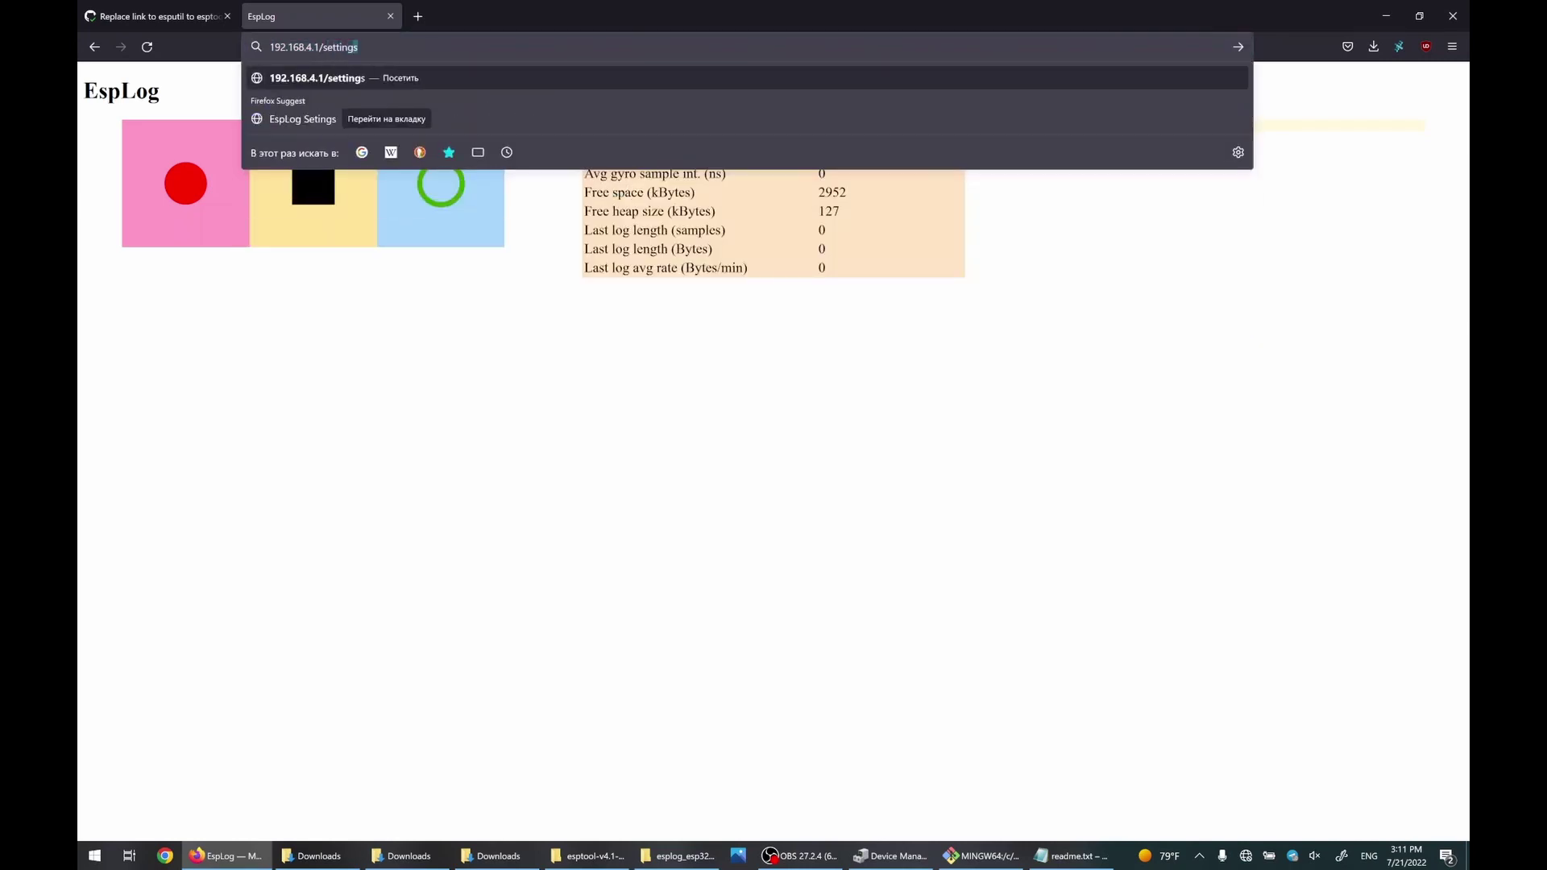
{"action": "key", "text": "Return"}
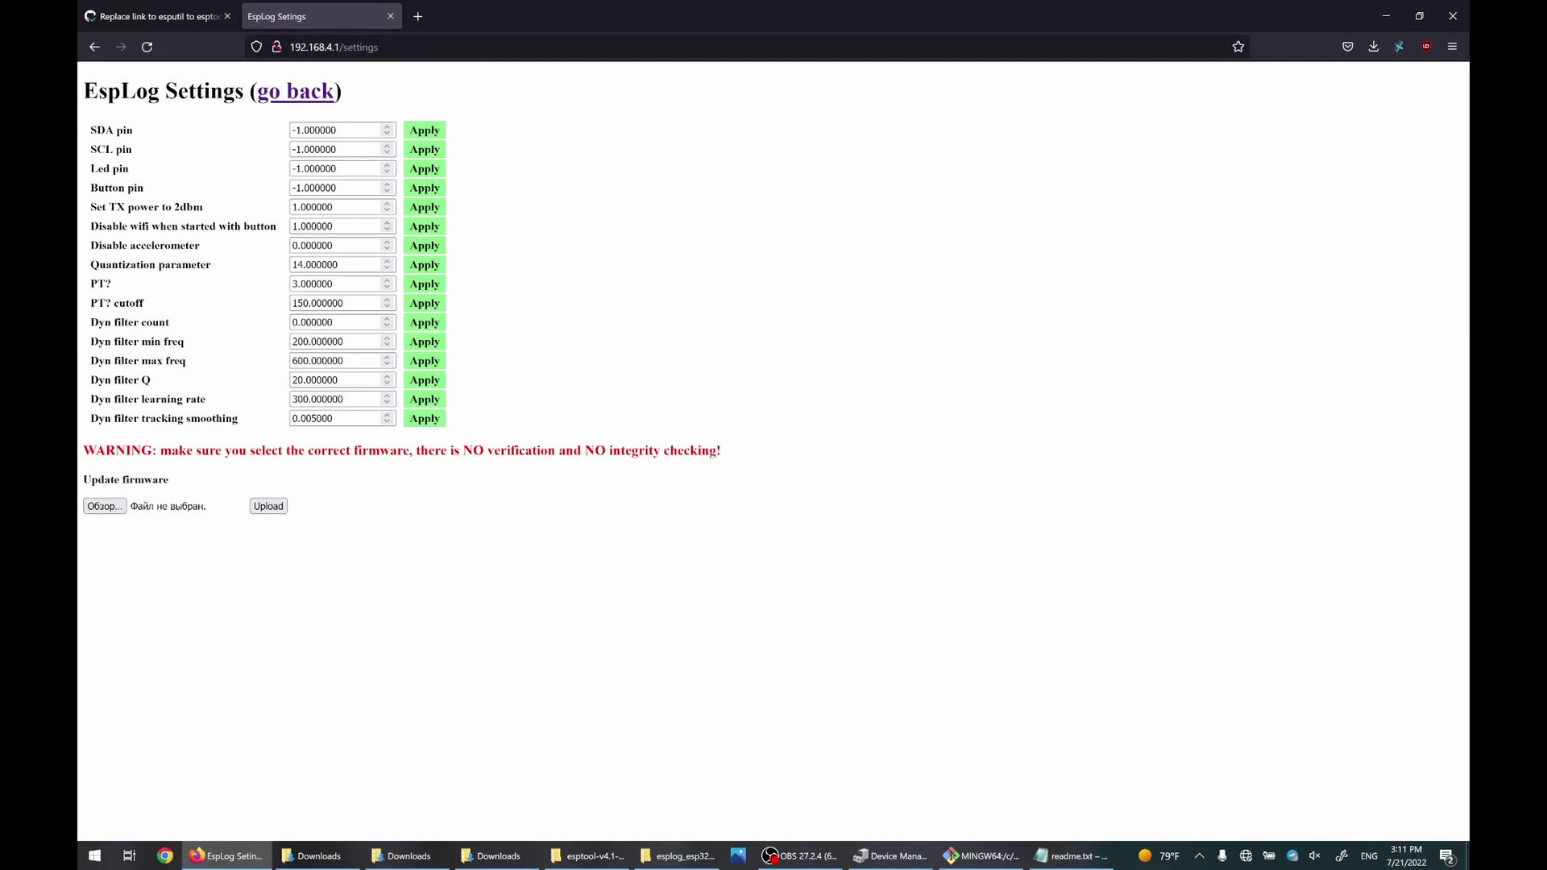
Set the SDA pin to 7 and the SCL pin to 6, applying both values.
{"action": "double_click", "coordinate": [320, 130]}
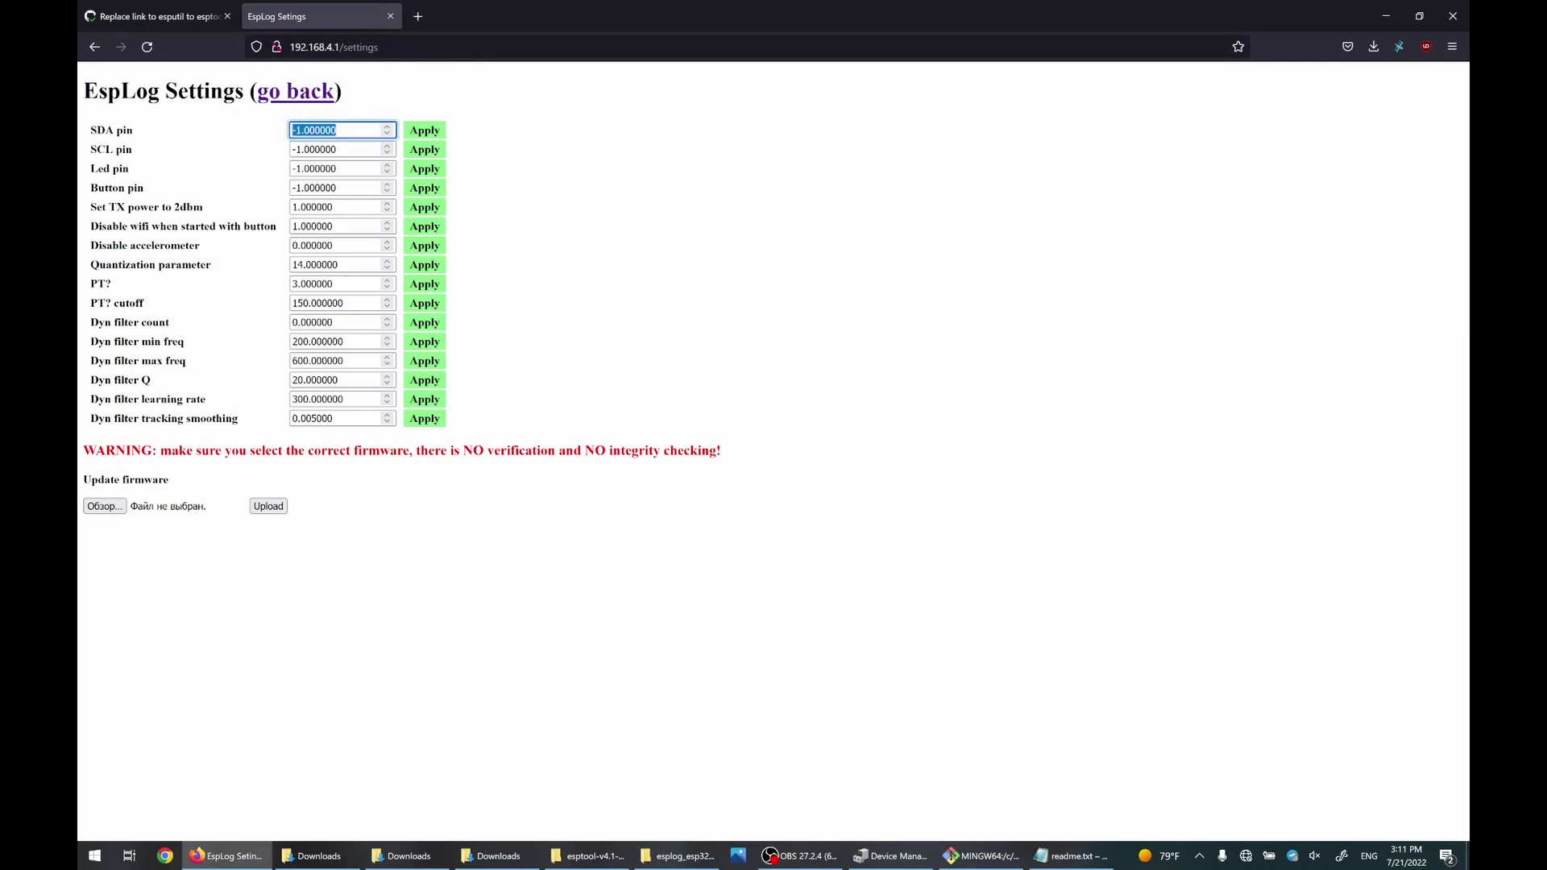
{"action": "key", "text": "Tab"}
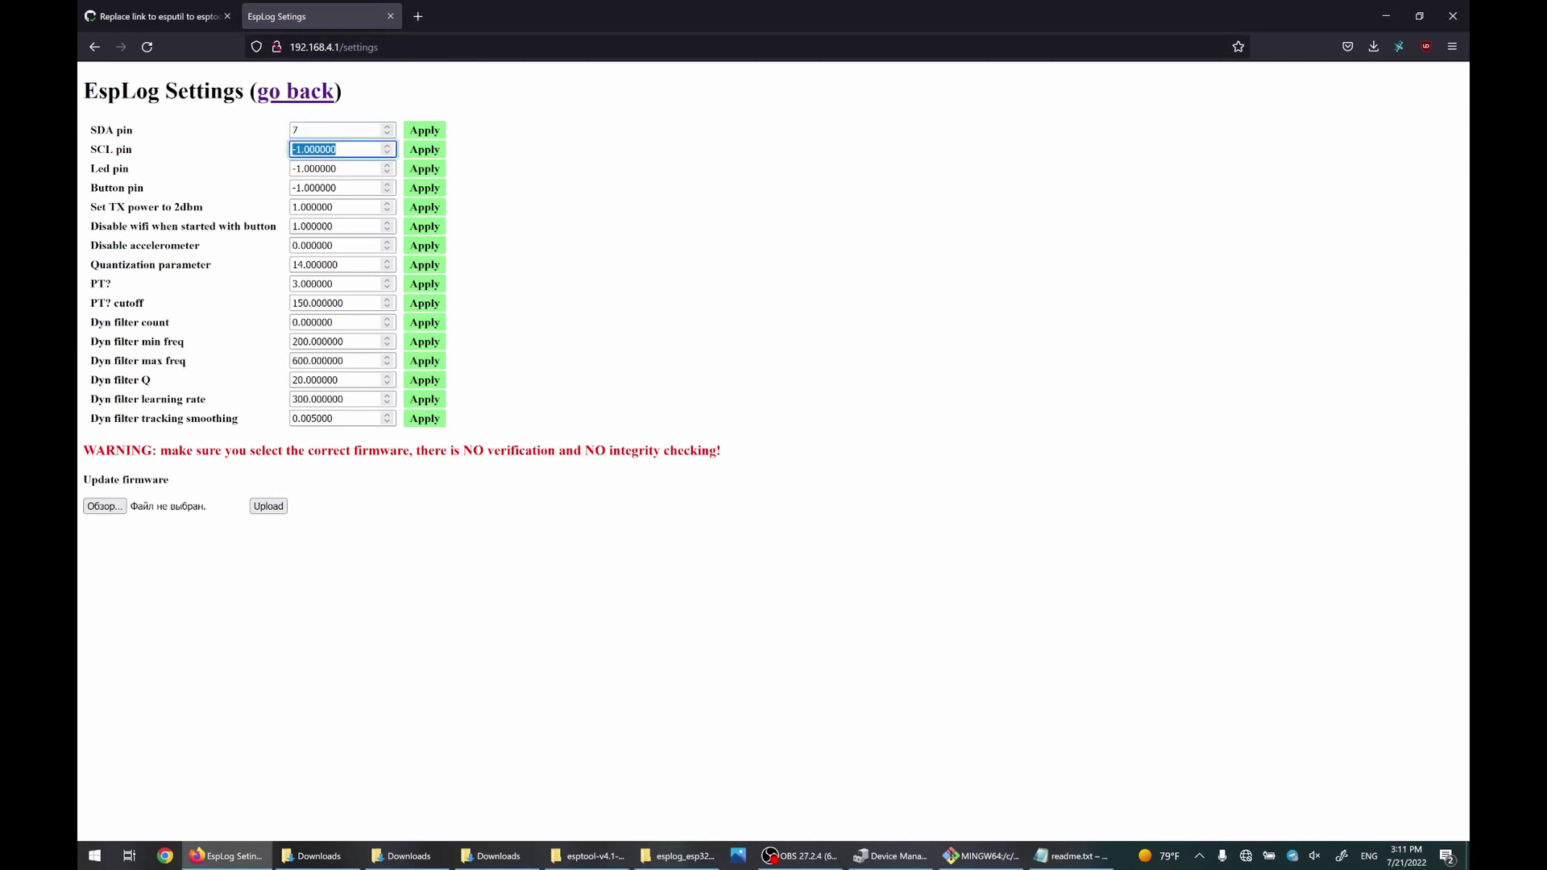
{"action": "type", "text": "6"}
{"action": "key", "text": "Tab"}
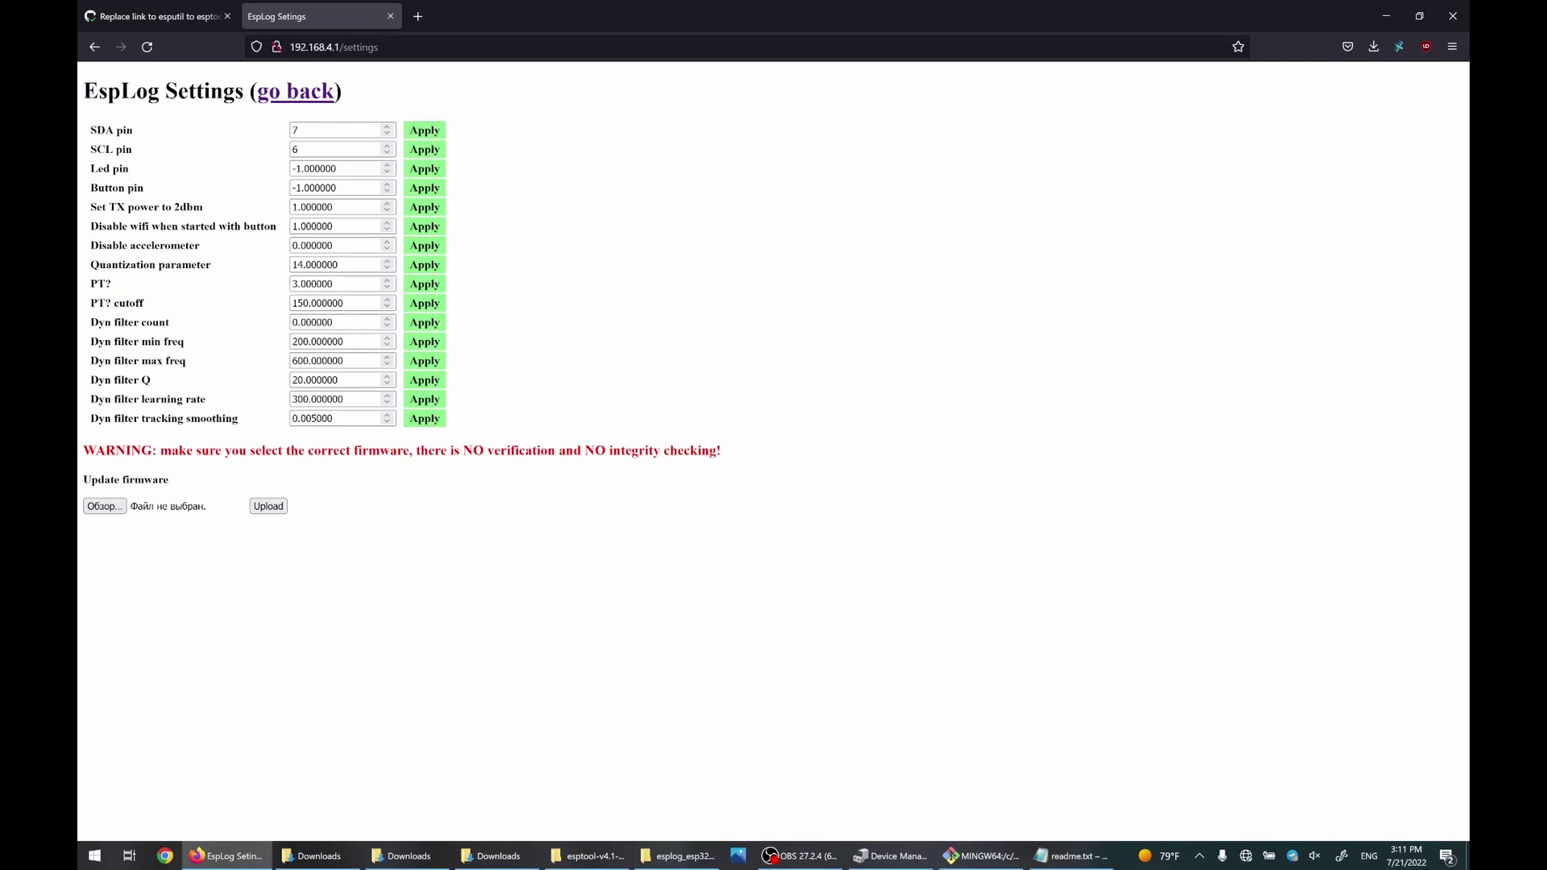
Reconnect to the esplog_vigorous_jang Wi-Fi network and reload the EspLog settings page.
{"action": "left_click", "coordinate": [1246, 856]}
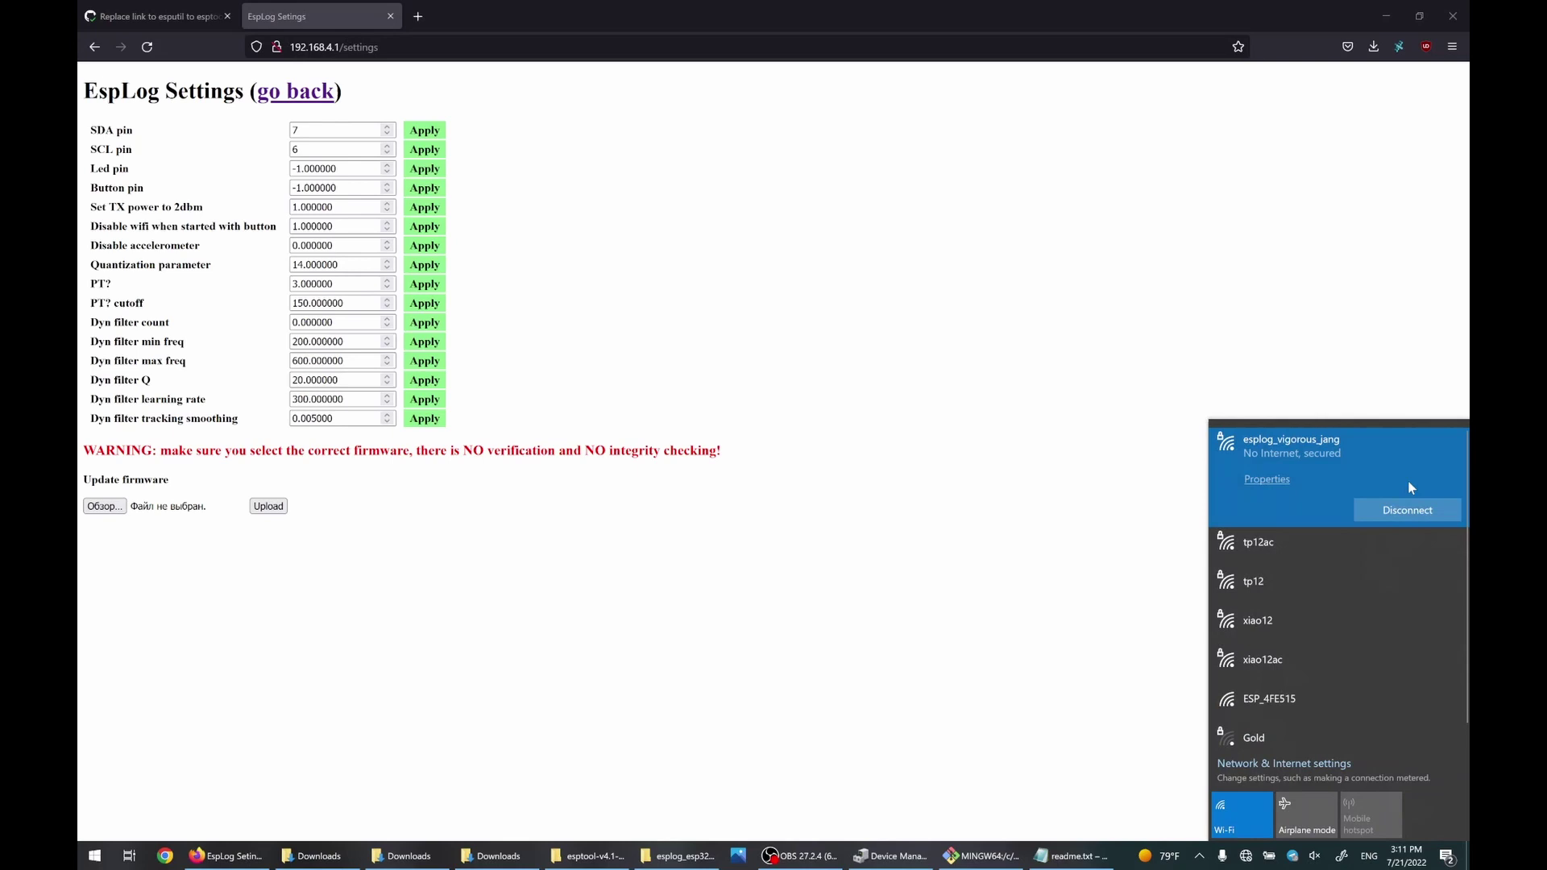
{"action": "left_click", "coordinate": [1399, 513]}
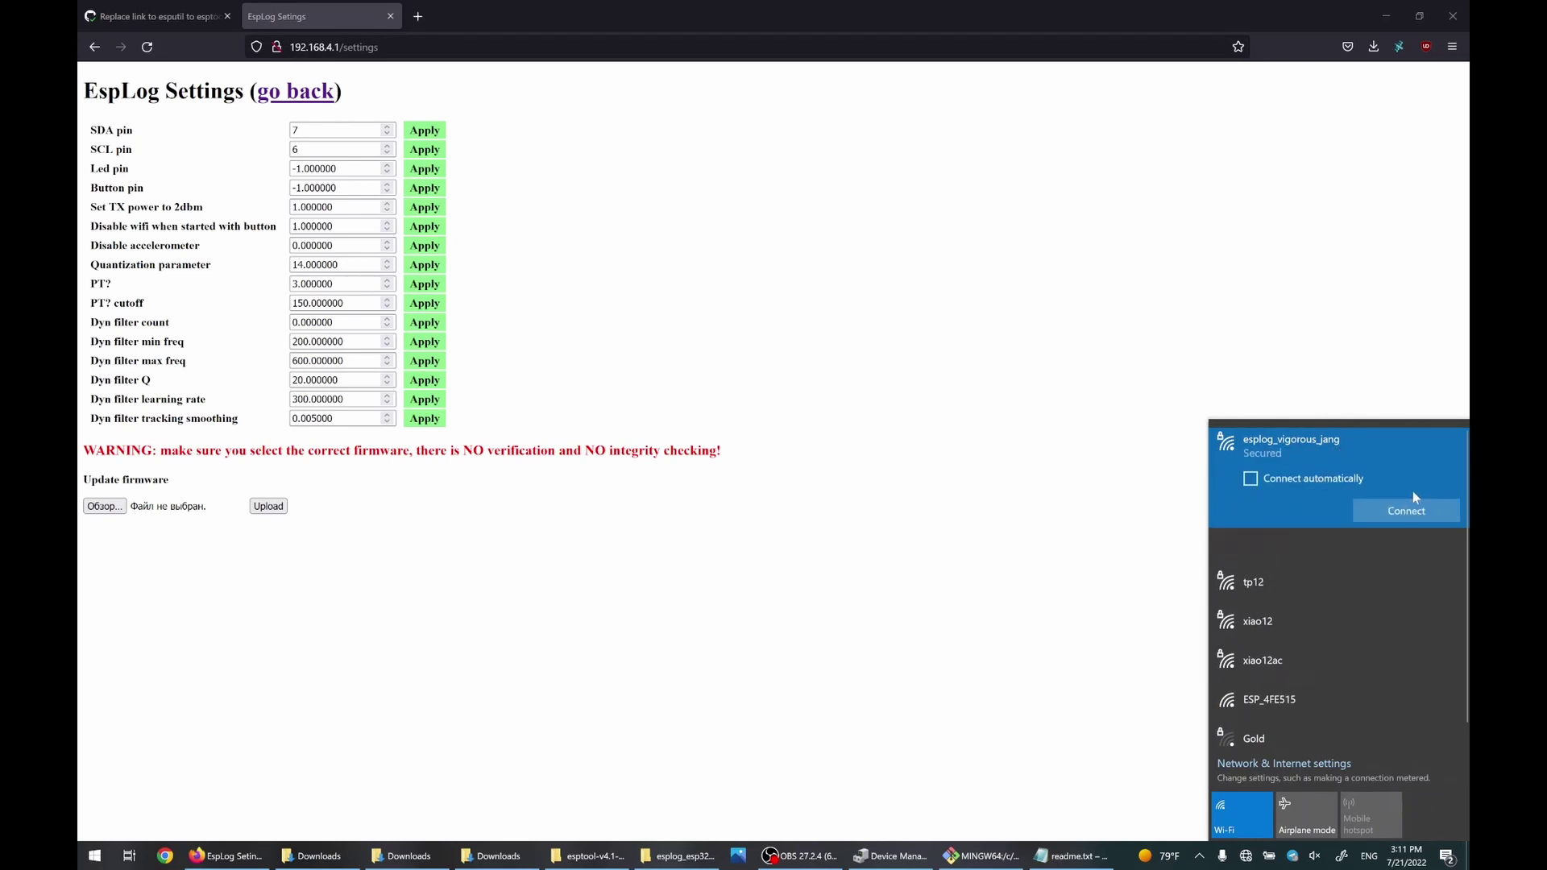
{"action": "left_click", "coordinate": [1410, 510]}
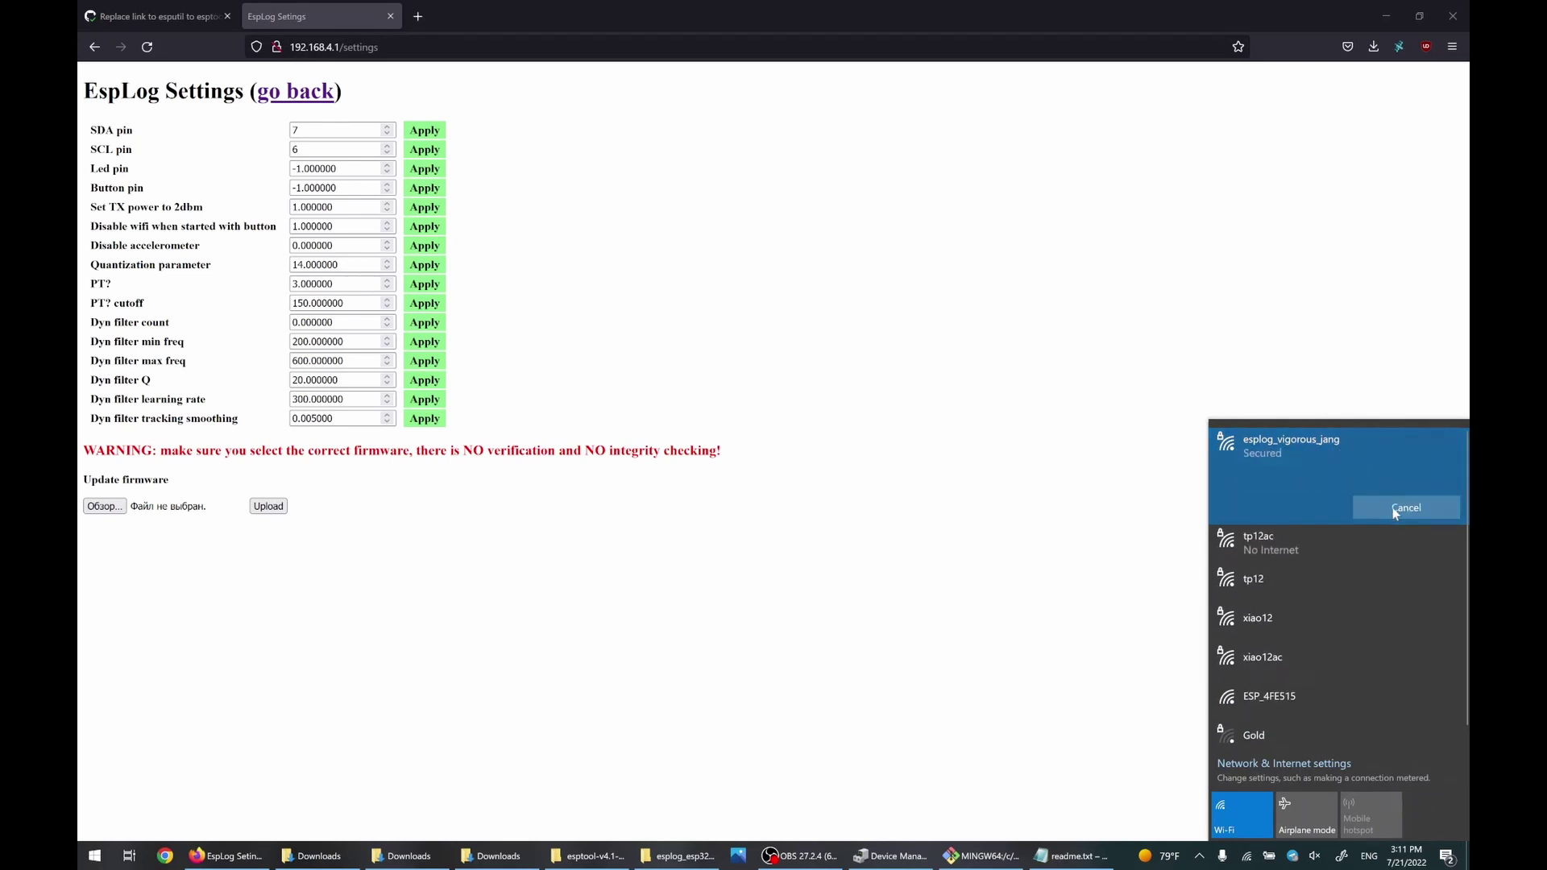
{"action": "left_click", "coordinate": [982, 352]}
{"action": "key", "text": "ctrl+l"}
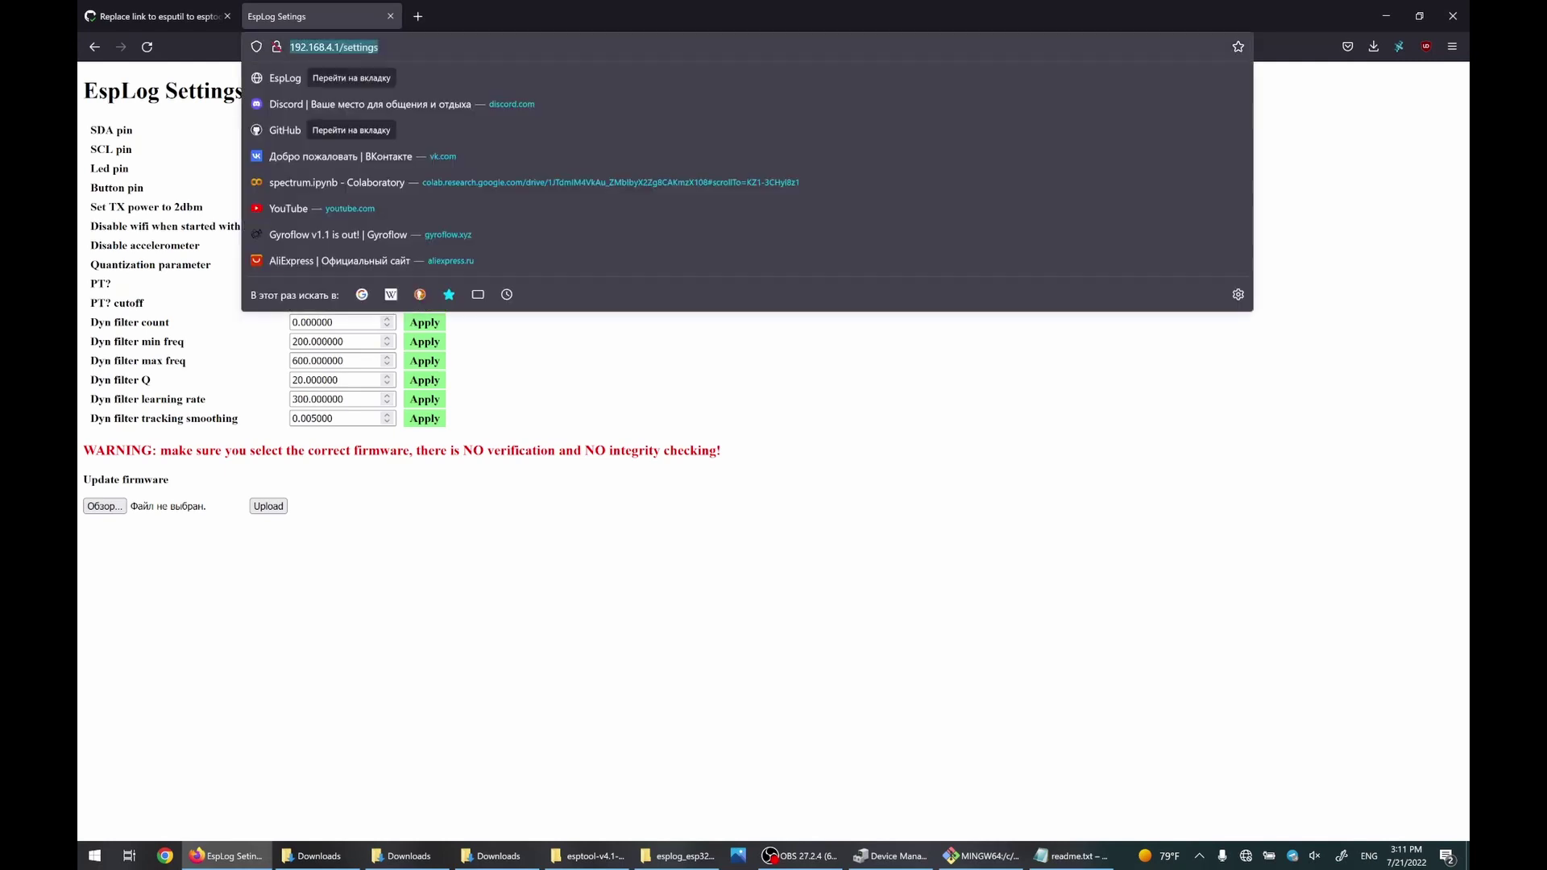
{"action": "key", "text": "Return"}
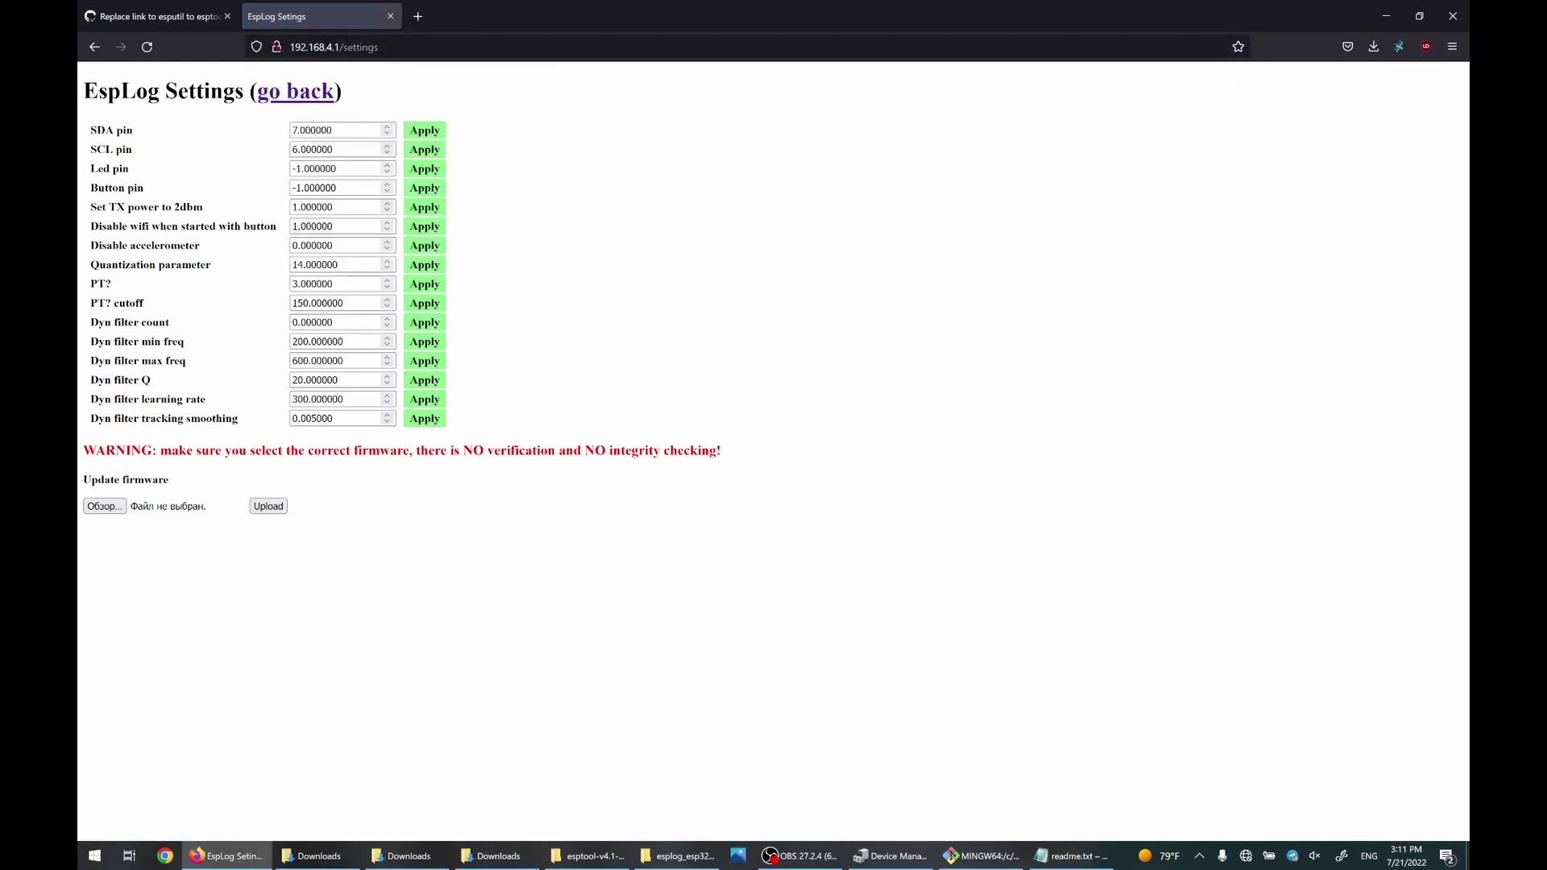
Return to the EspLog main page at 192.168.4.1, record a short gyro log and stop the recording.
{"action": "left_click", "coordinate": [342, 47]}
{"action": "key", "text": "BackSpace"}
{"action": "key", "text": "Return"}
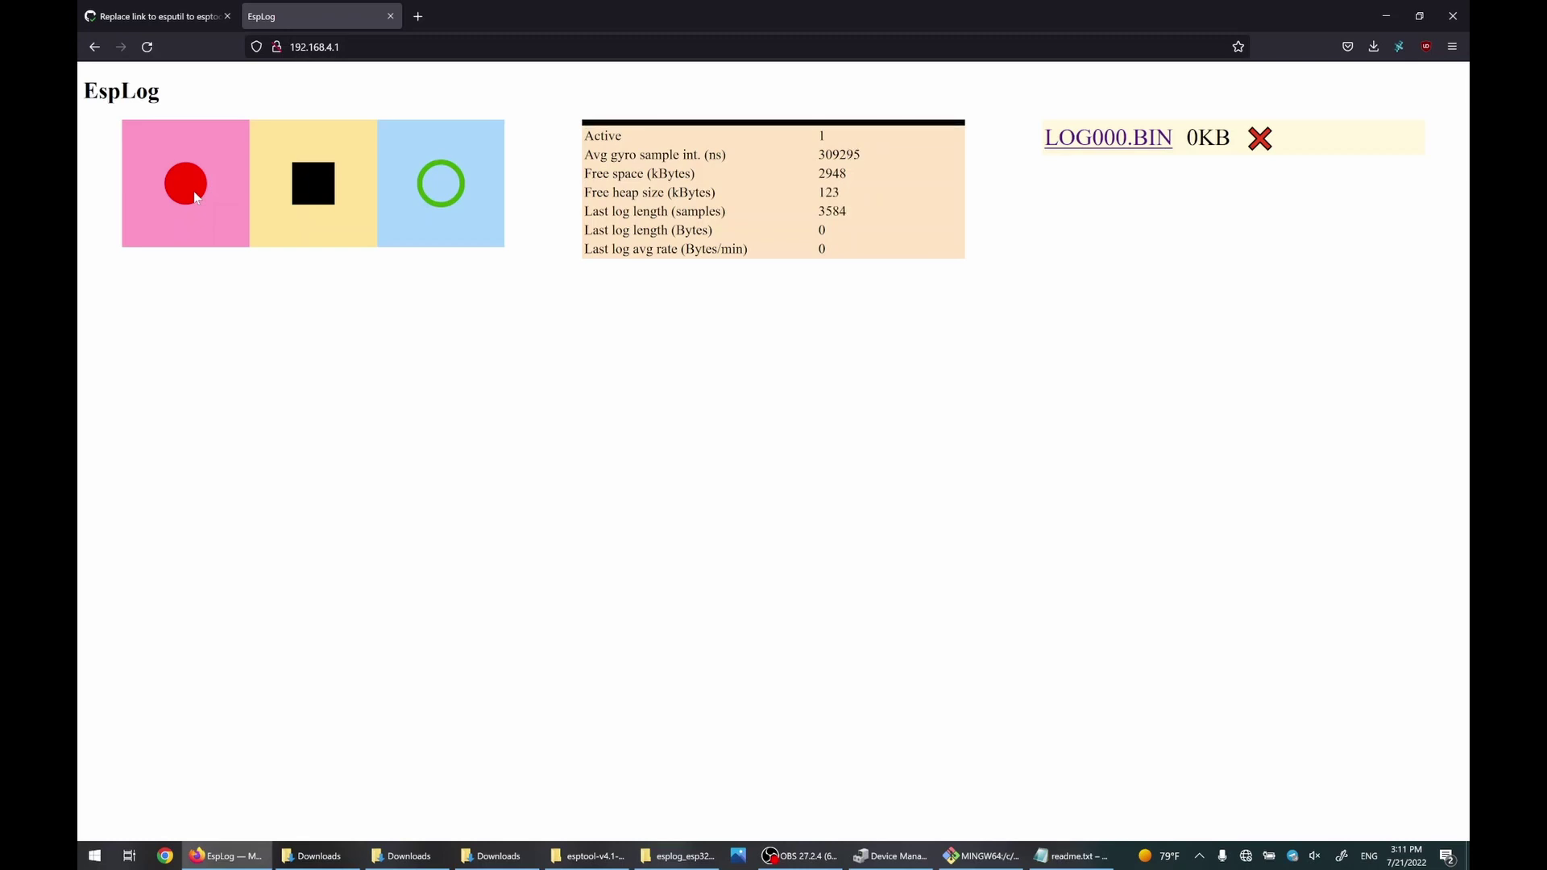
{"action": "left_click", "coordinate": [475, 196]}
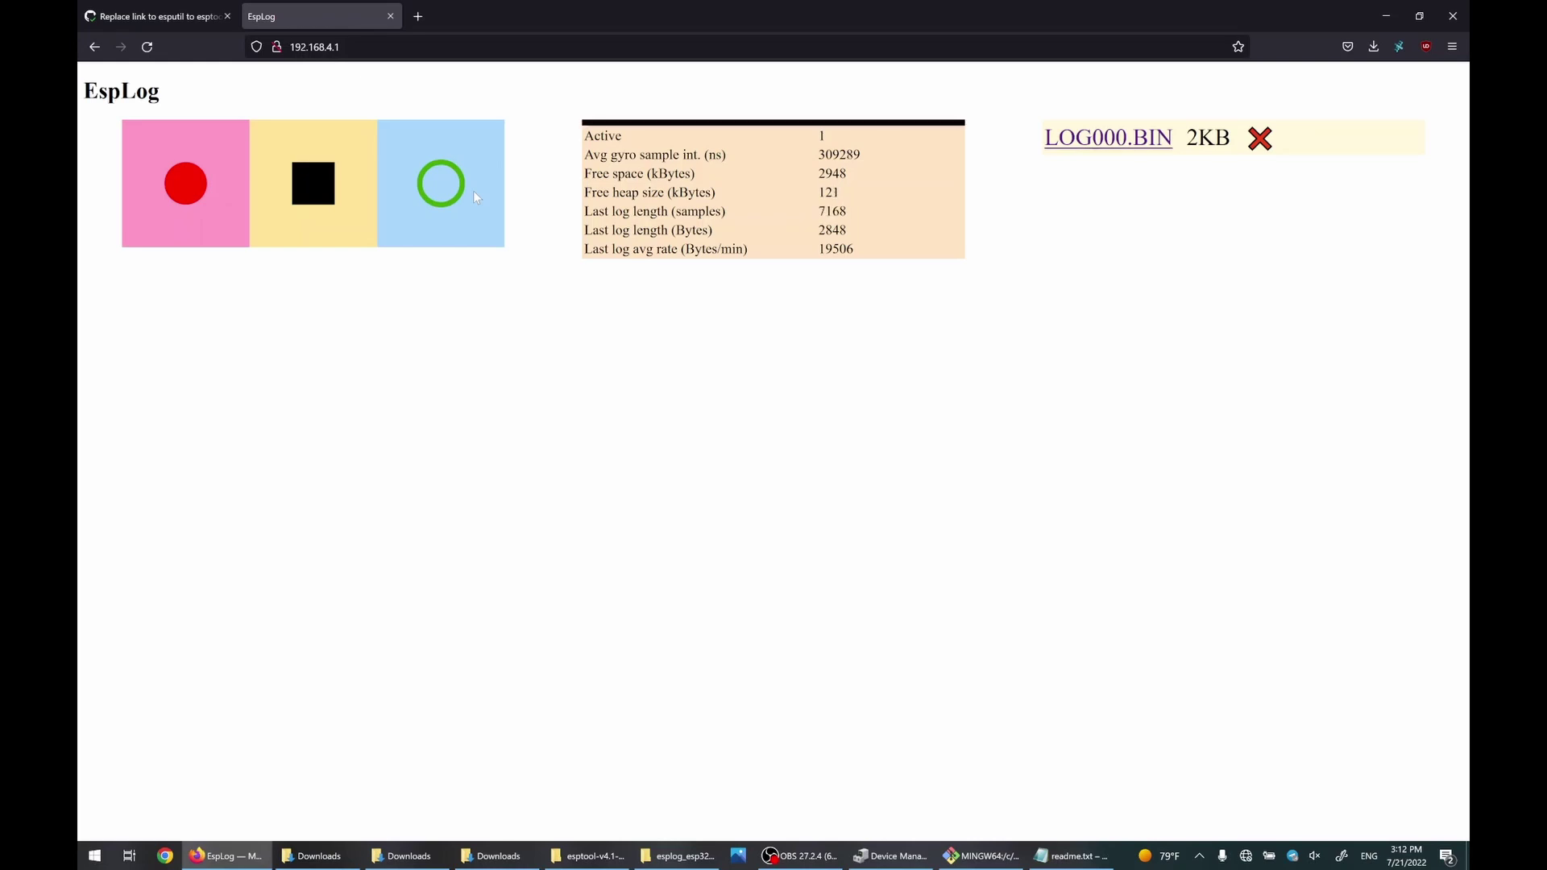
{"action": "left_click", "coordinate": [345, 182]}
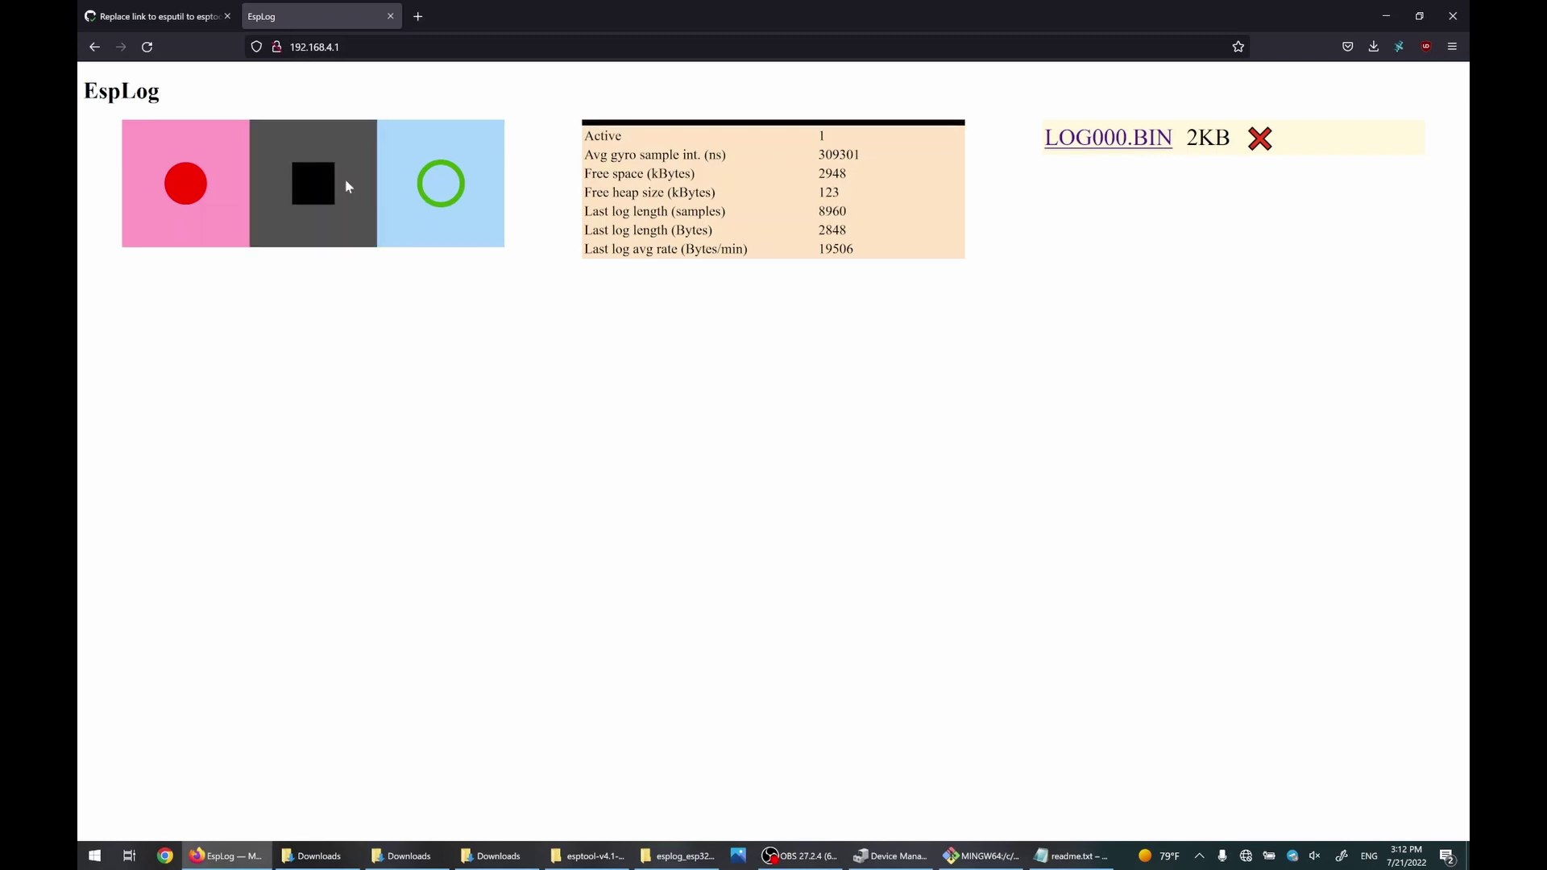
Download the recorded log LOG000.BIN and delete it from the device.
{"action": "left_click", "coordinate": [1144, 141]}
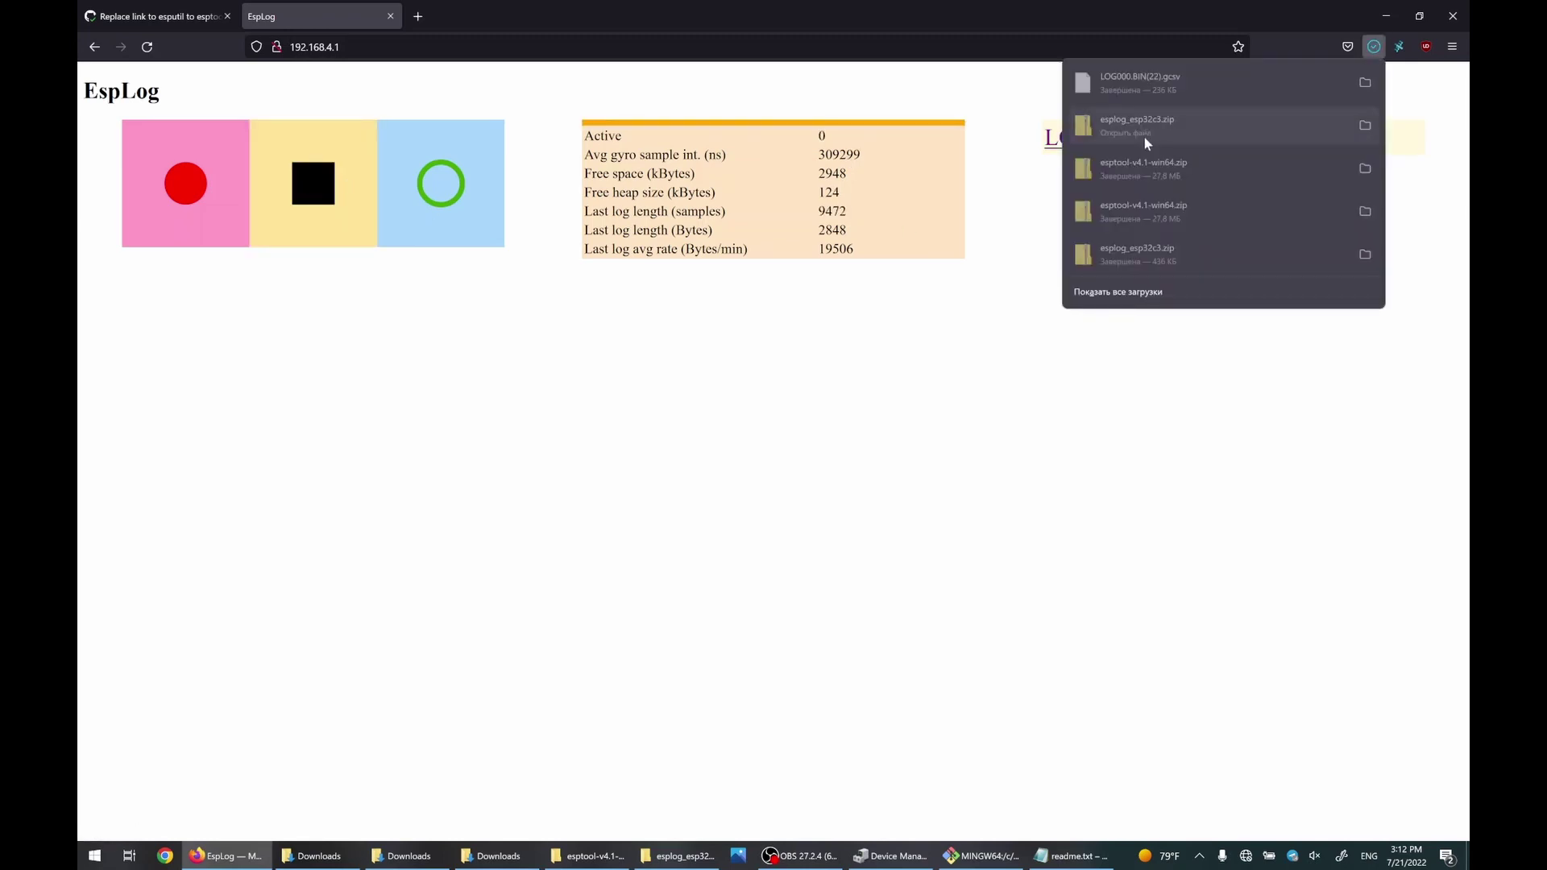
{"action": "left_click", "coordinate": [1219, 497]}
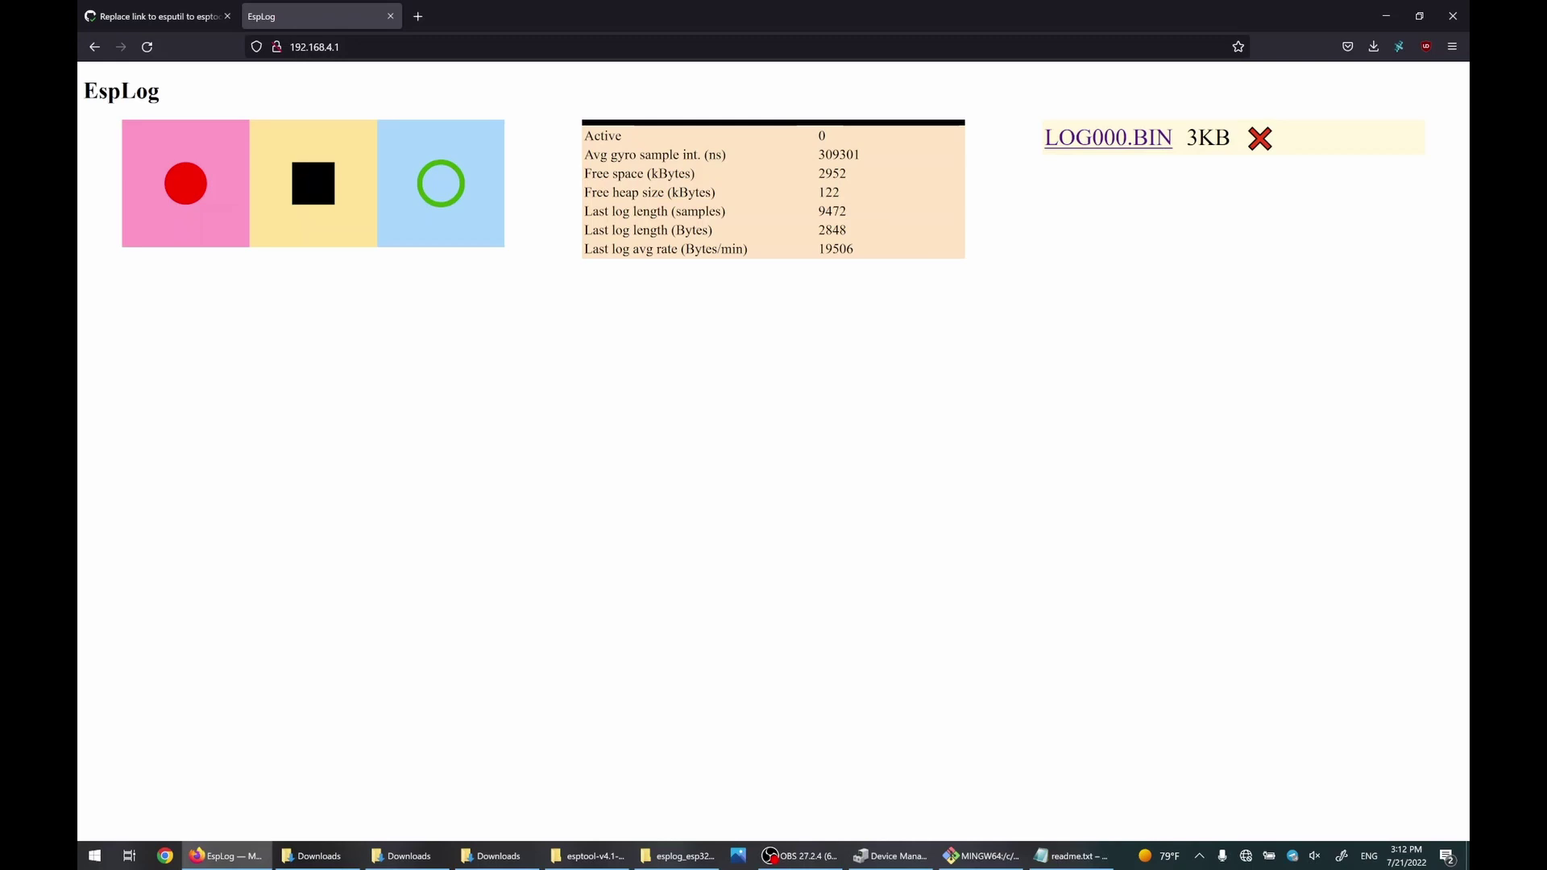
{"action": "left_click", "coordinate": [1263, 151]}
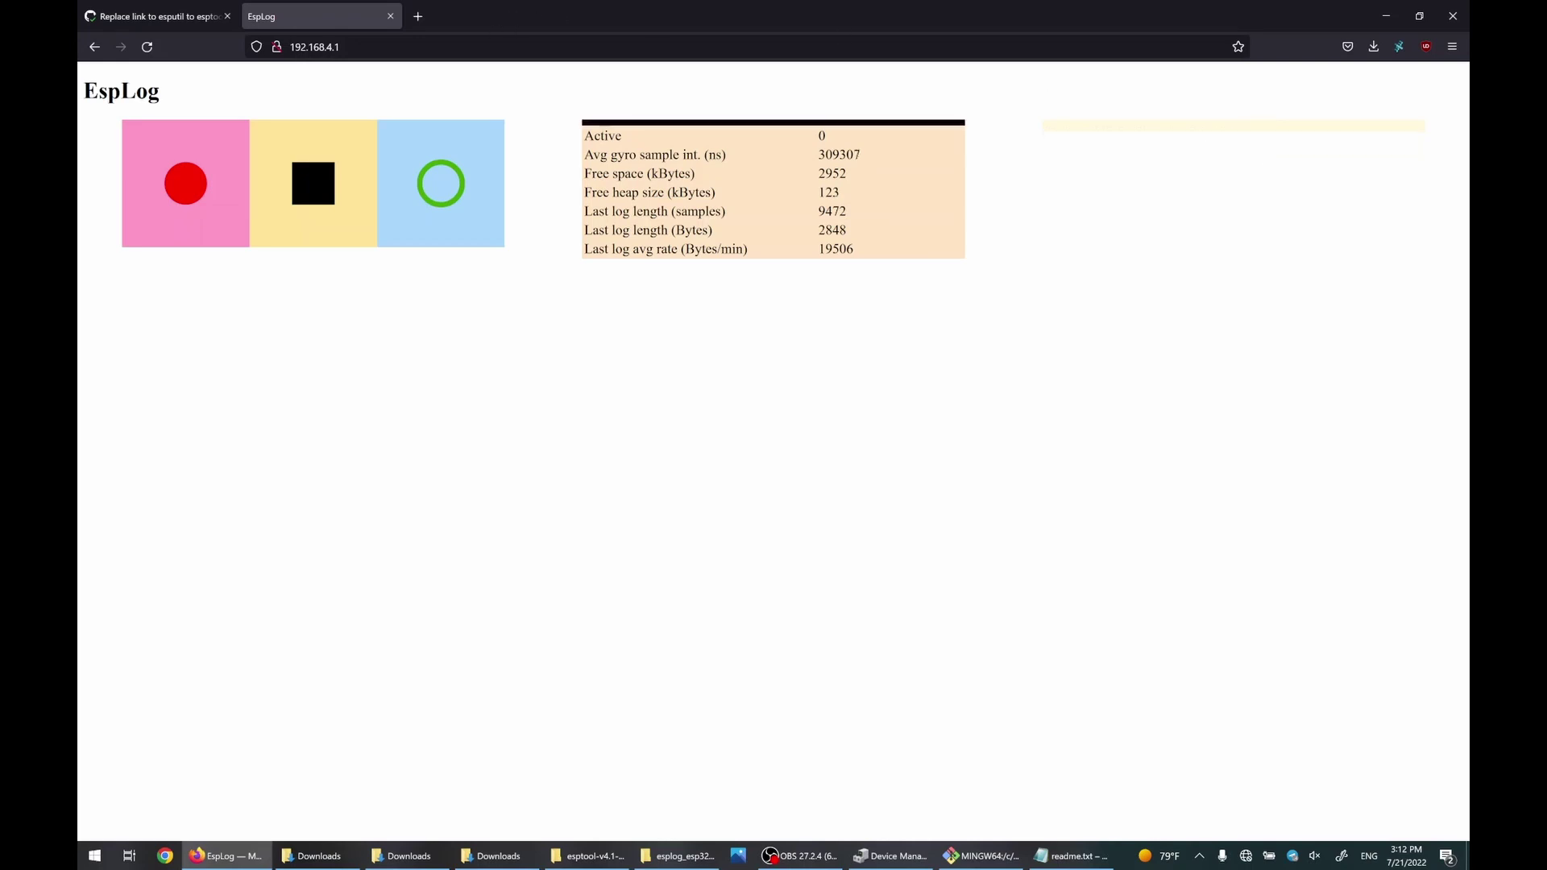
Open the EspLog settings page at 192.168.4.1/settings and point out the Button pin setting.
{"action": "key", "text": "ctrl+l"}
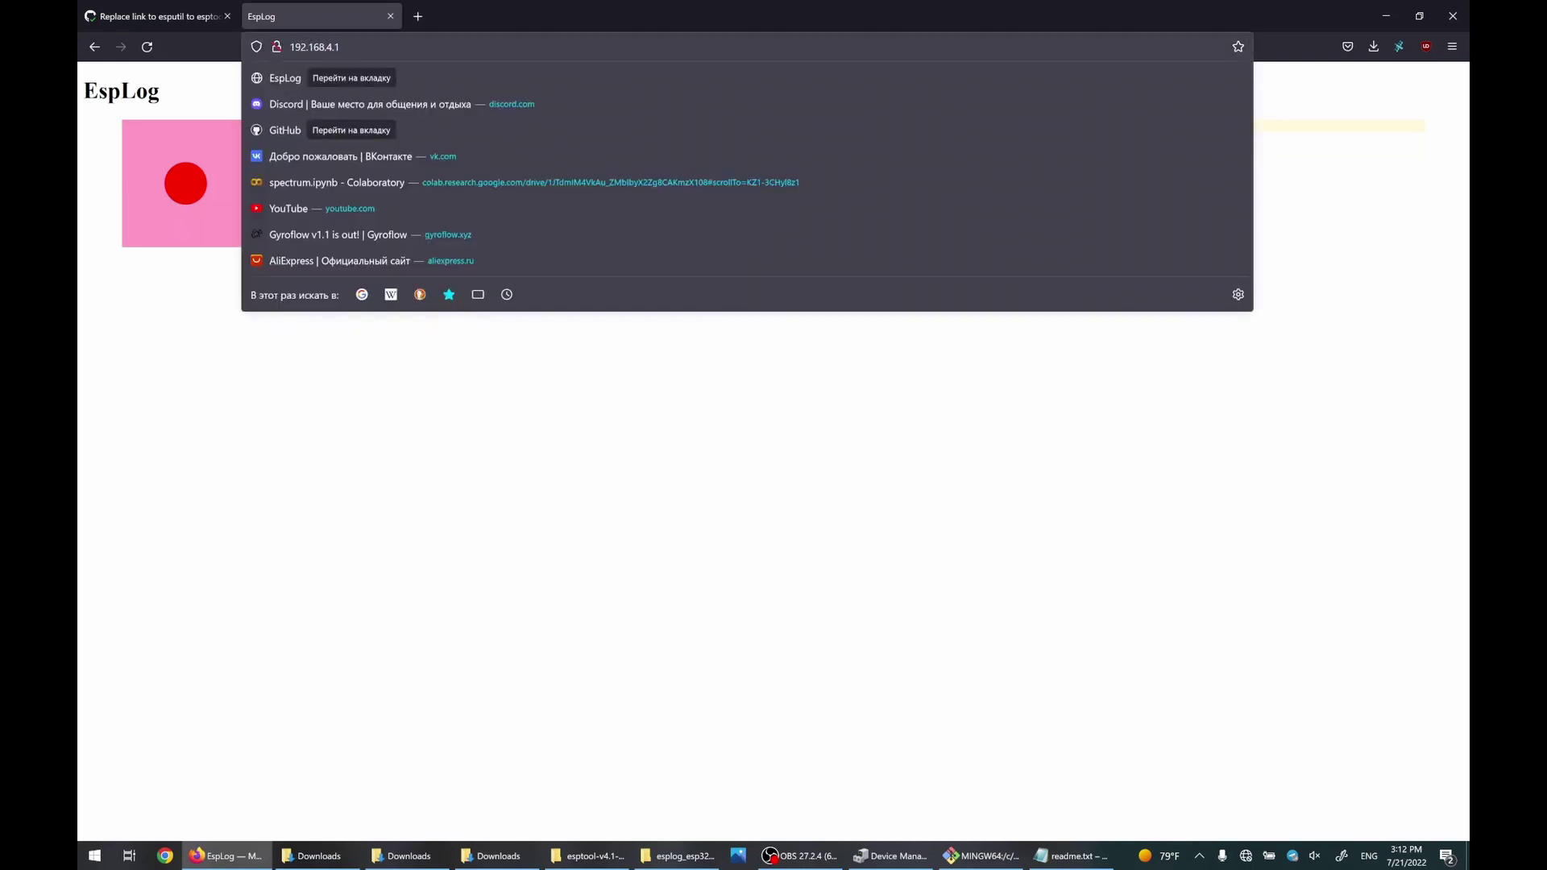
{"action": "type", "text": "/settings"}
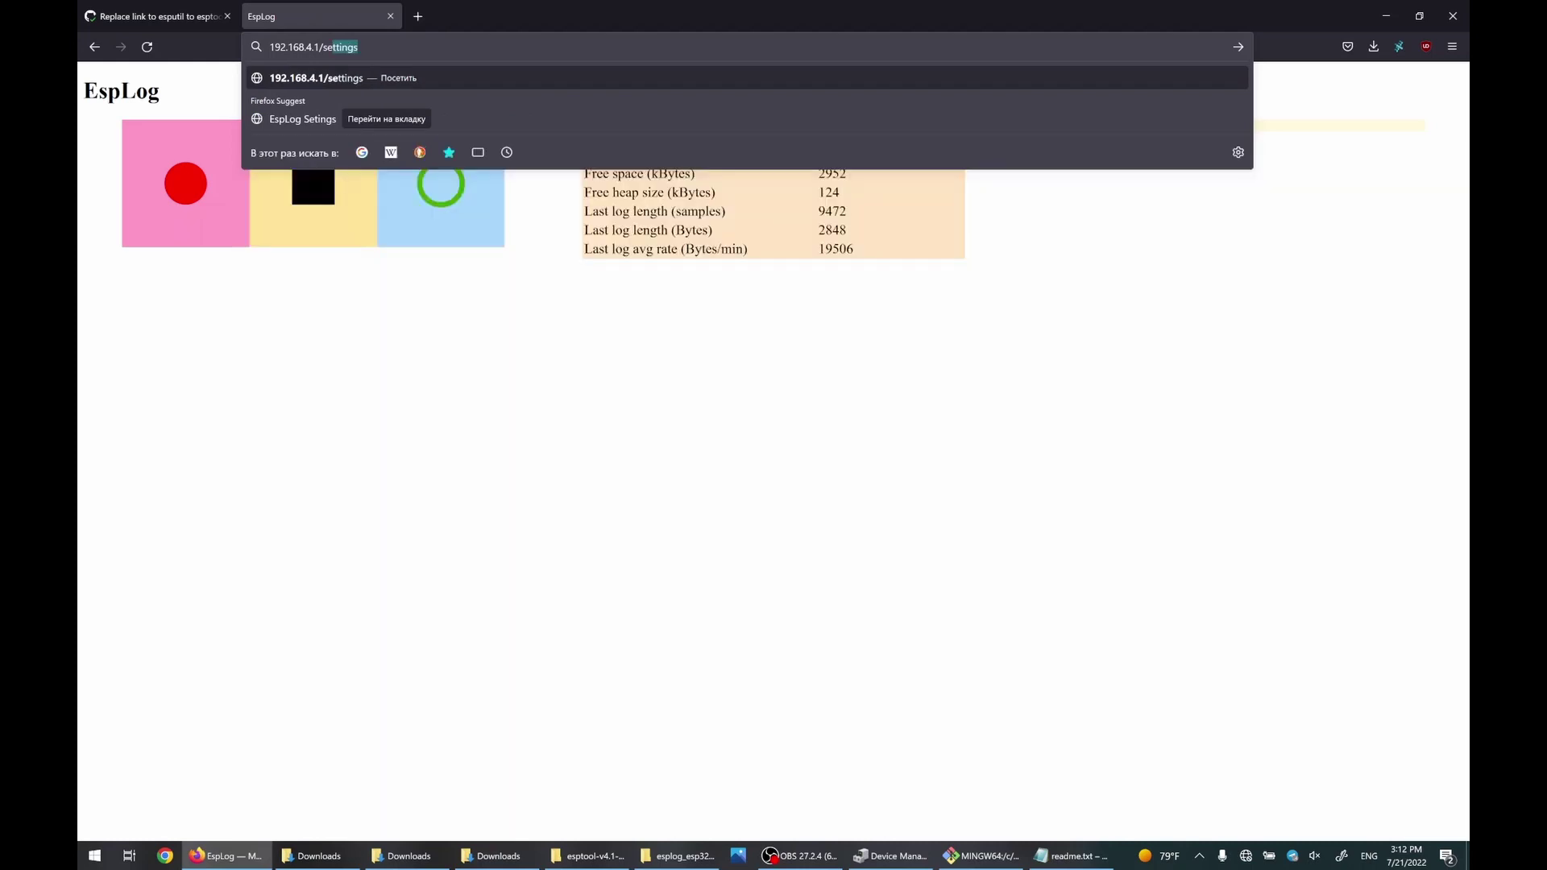
{"action": "key", "text": "Return"}
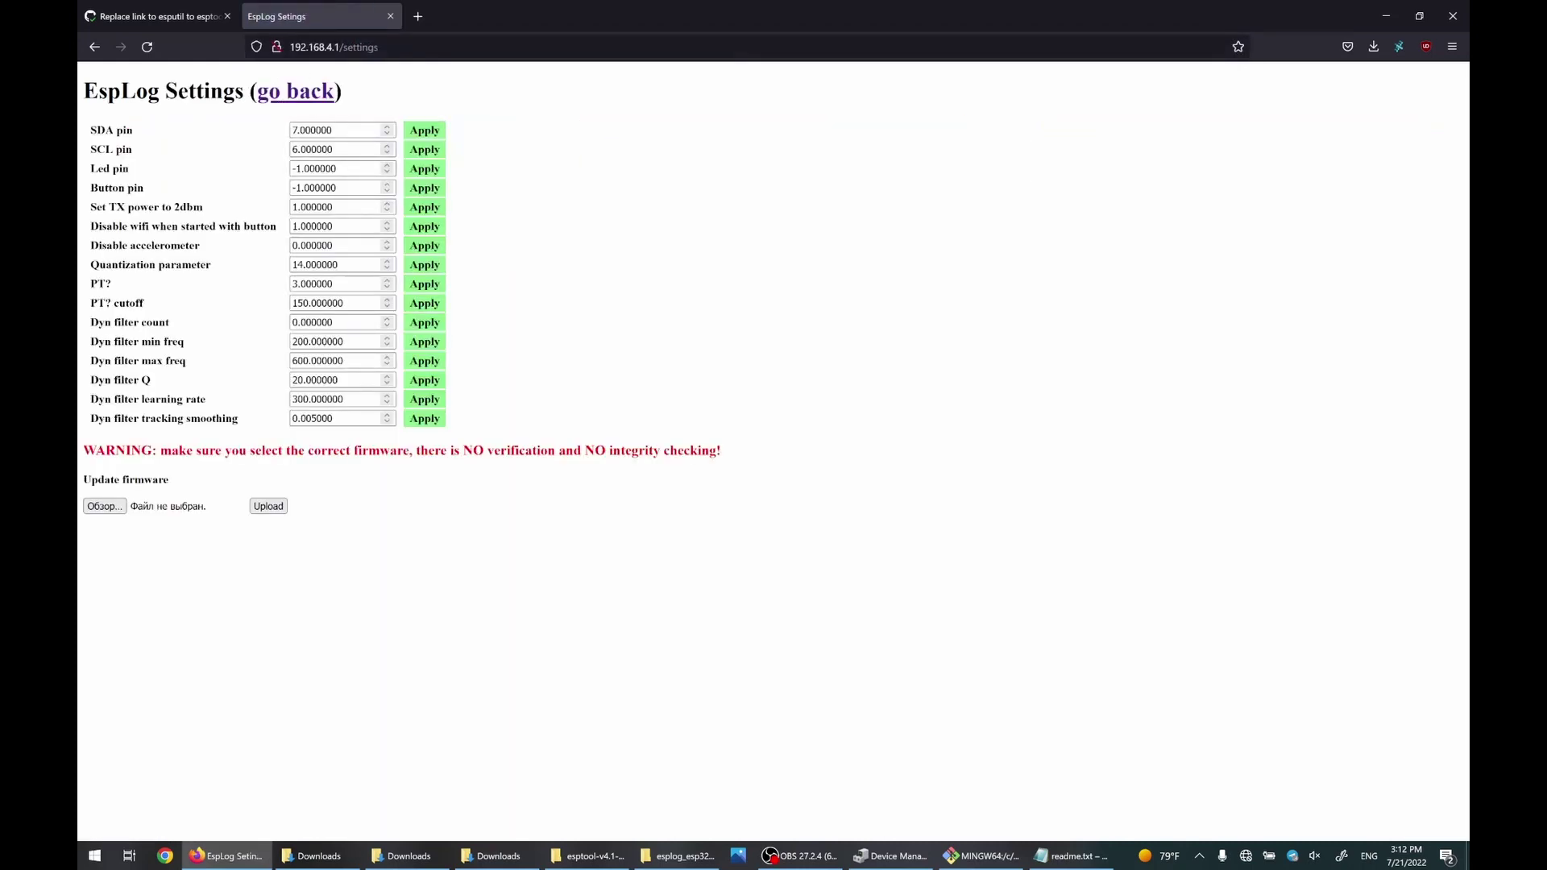
{"action": "double_click", "coordinate": [136, 188]}
{"action": "left_click", "coordinate": [800, 855]}
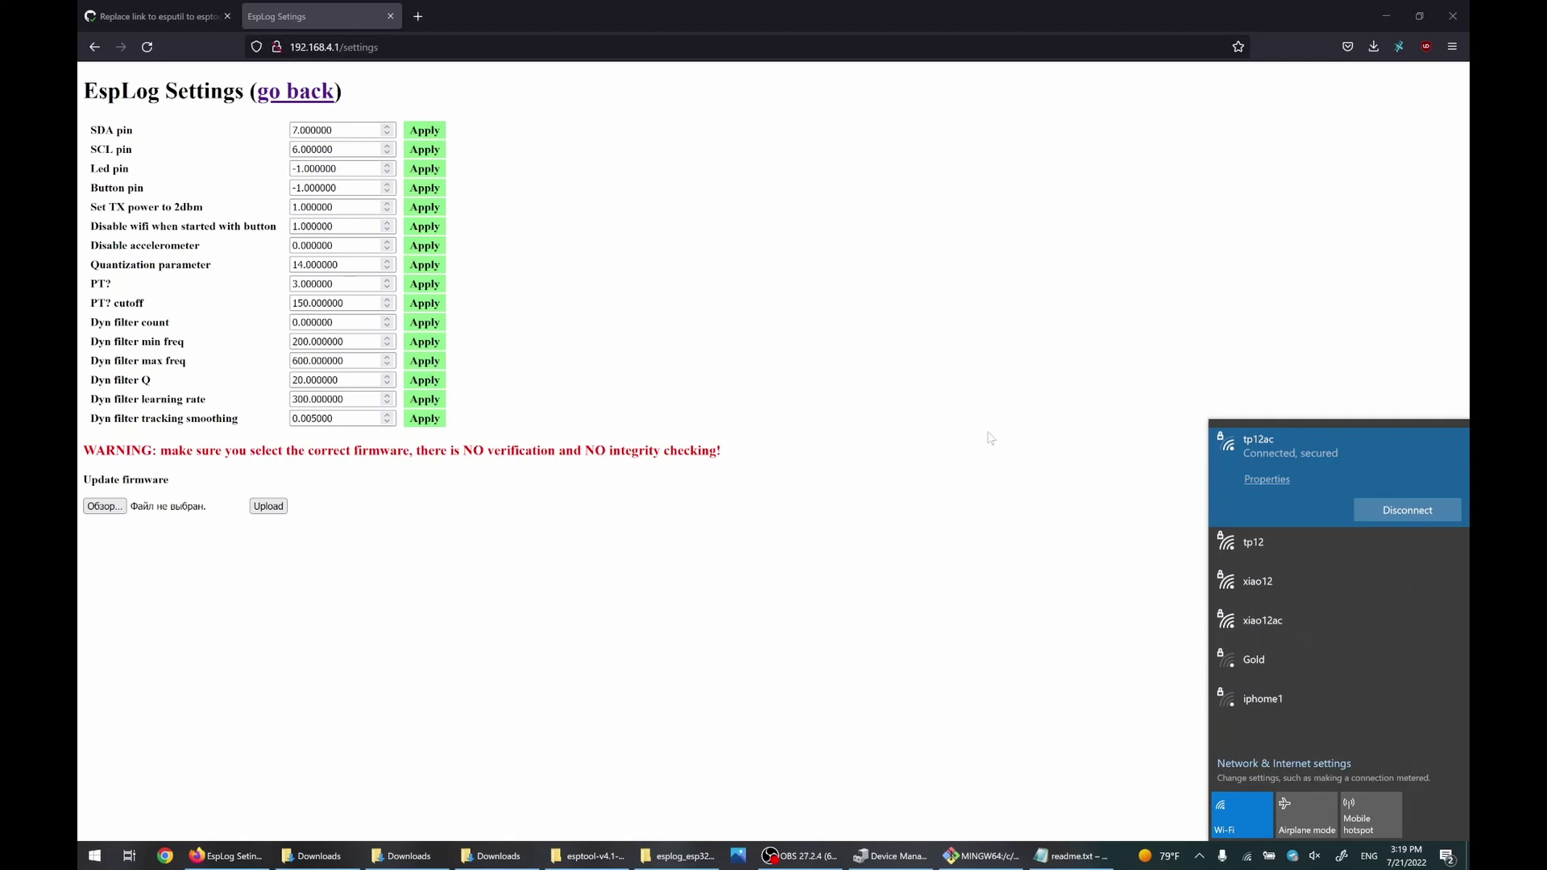
Switch the Wi-Fi connection from tp12ac to the esplog_vigorous_jang network.
{"action": "left_click", "coordinate": [990, 437]}
{"action": "left_click", "coordinate": [1247, 856]}
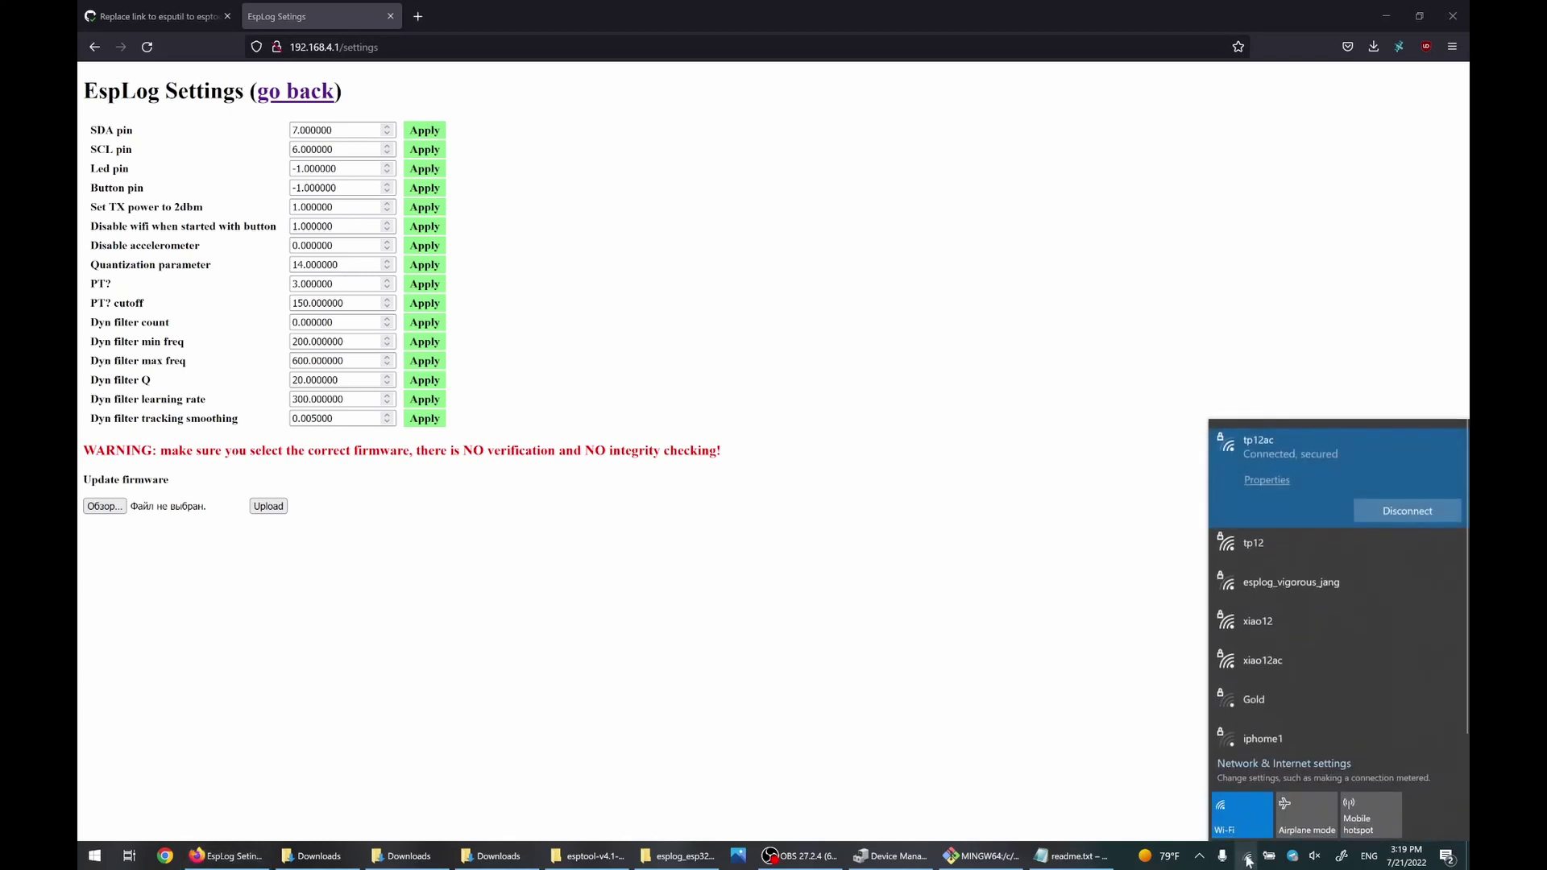
{"action": "left_click", "coordinate": [1351, 600]}
{"action": "left_click", "coordinate": [1399, 588]}
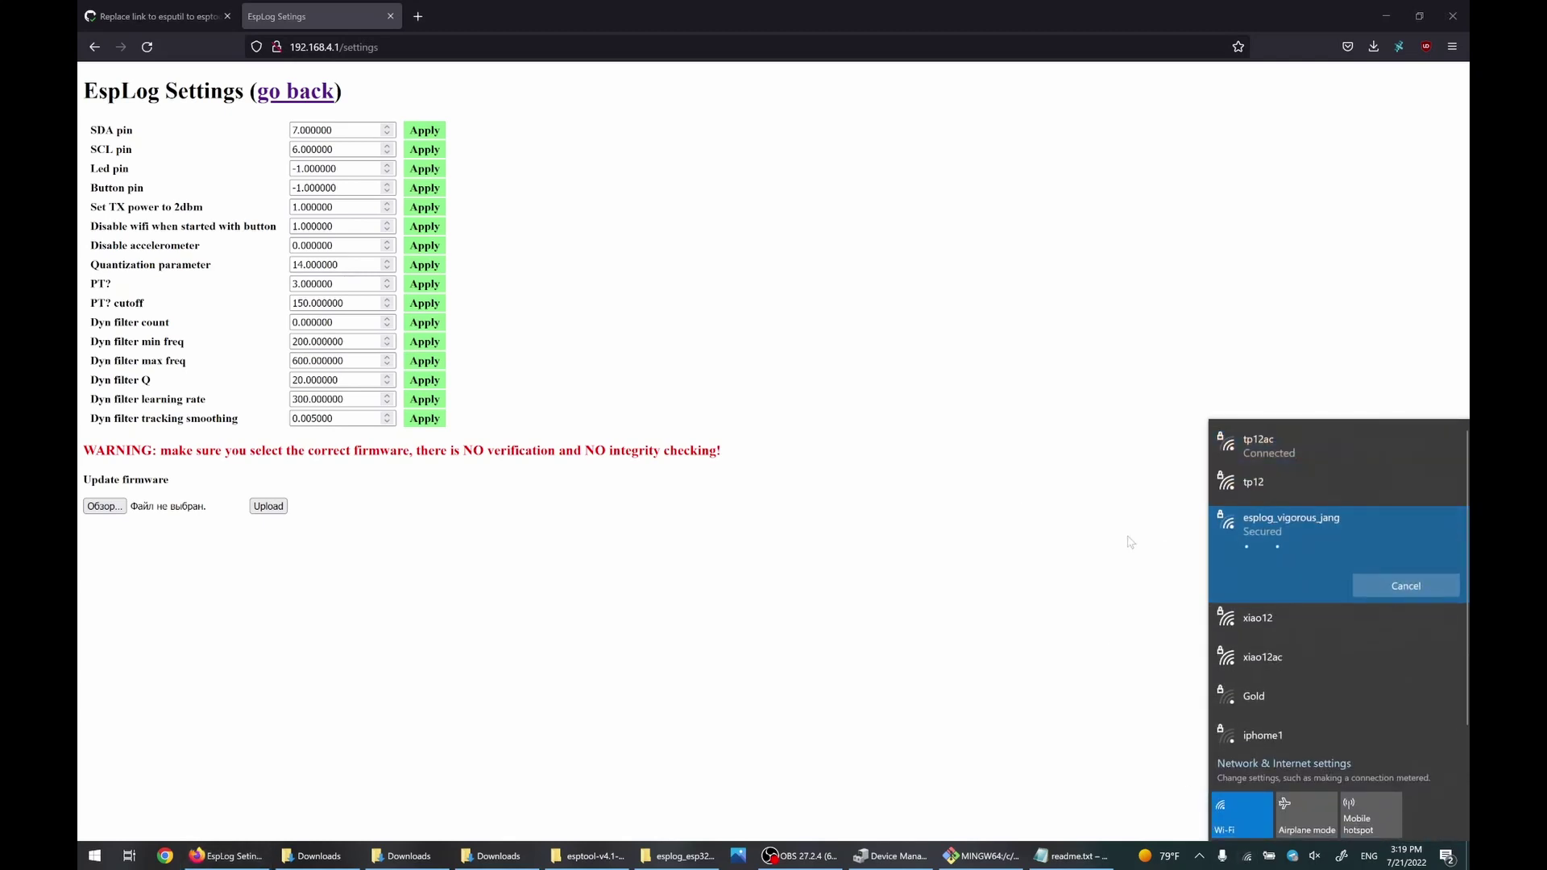
Set the Led pin to 0 and the Button pin to 9 in the EspLog settings and apply them.
{"action": "left_click", "coordinate": [526, 125]}
{"action": "key", "text": "ctrl+l"}
{"action": "key", "text": "Escape"}
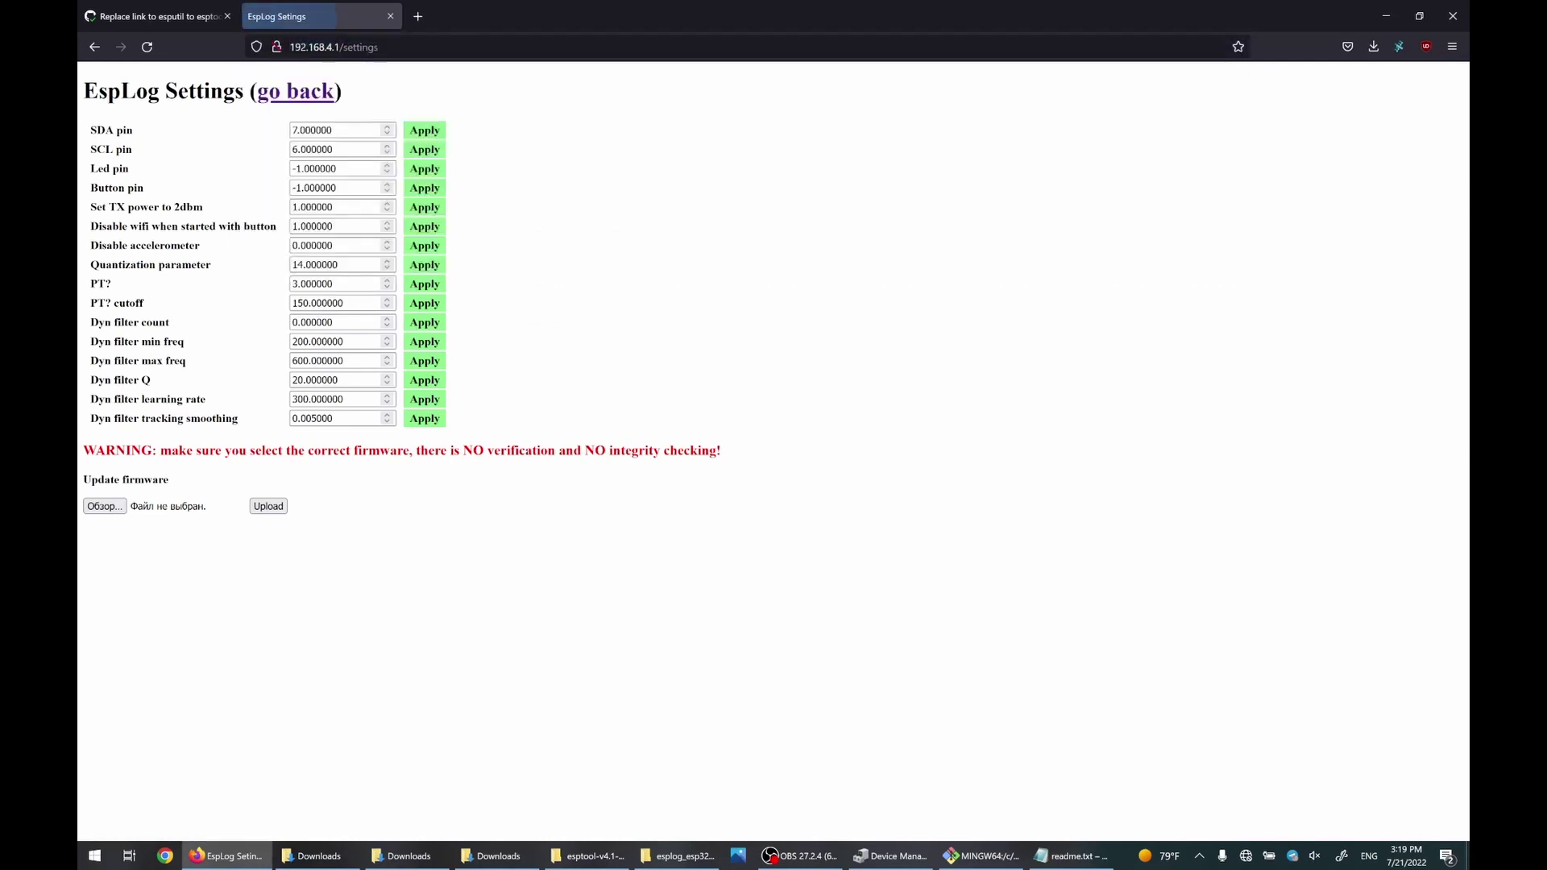
{"action": "right_click", "coordinate": [355, 173]}
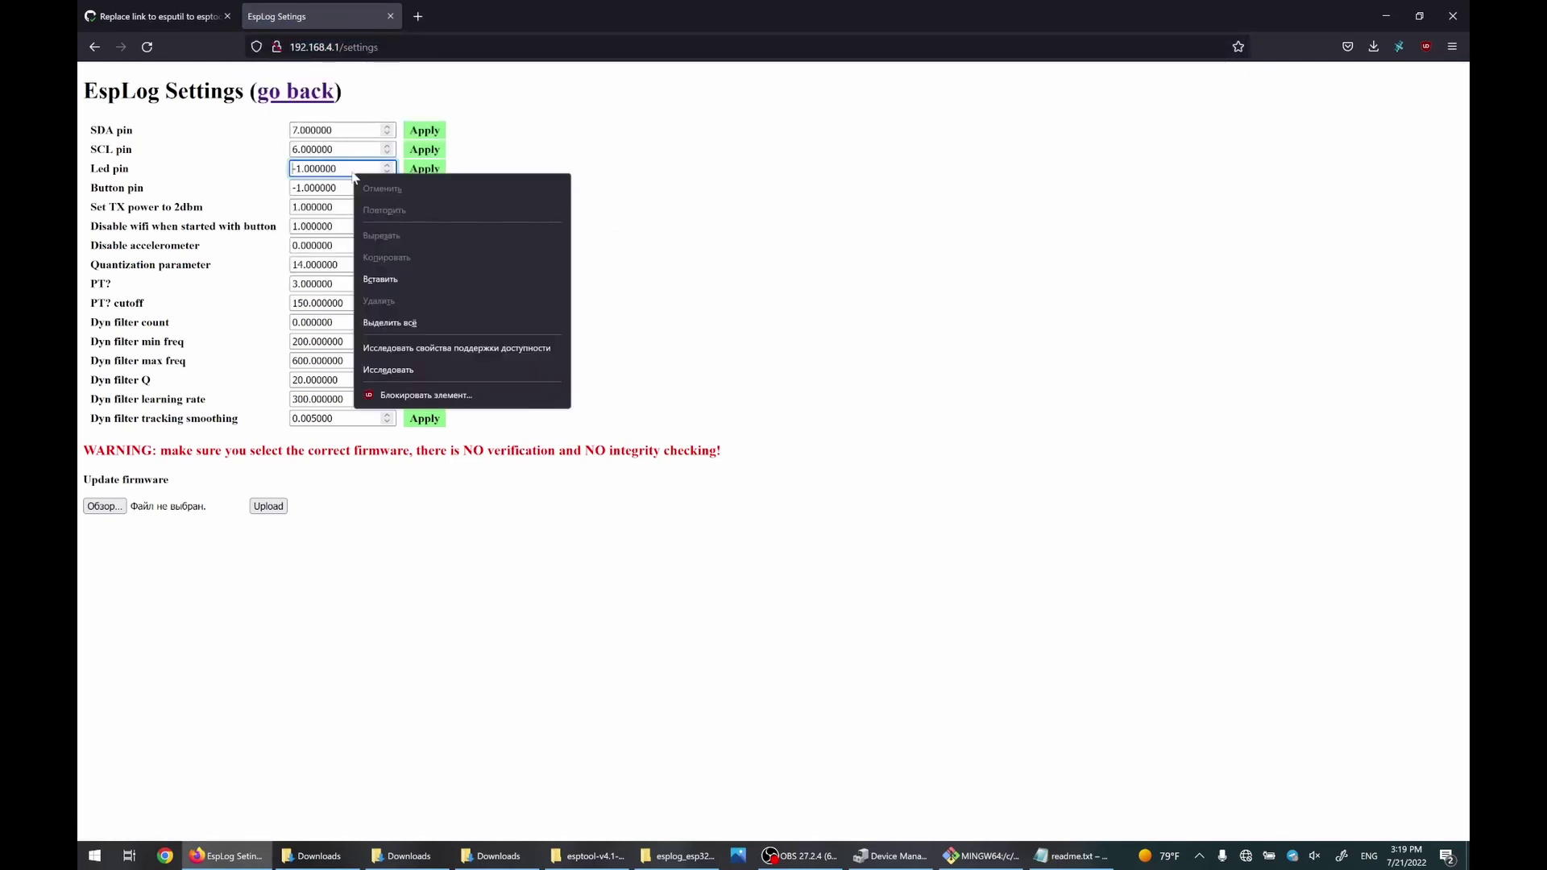
{"action": "double_click", "coordinate": [320, 168]}
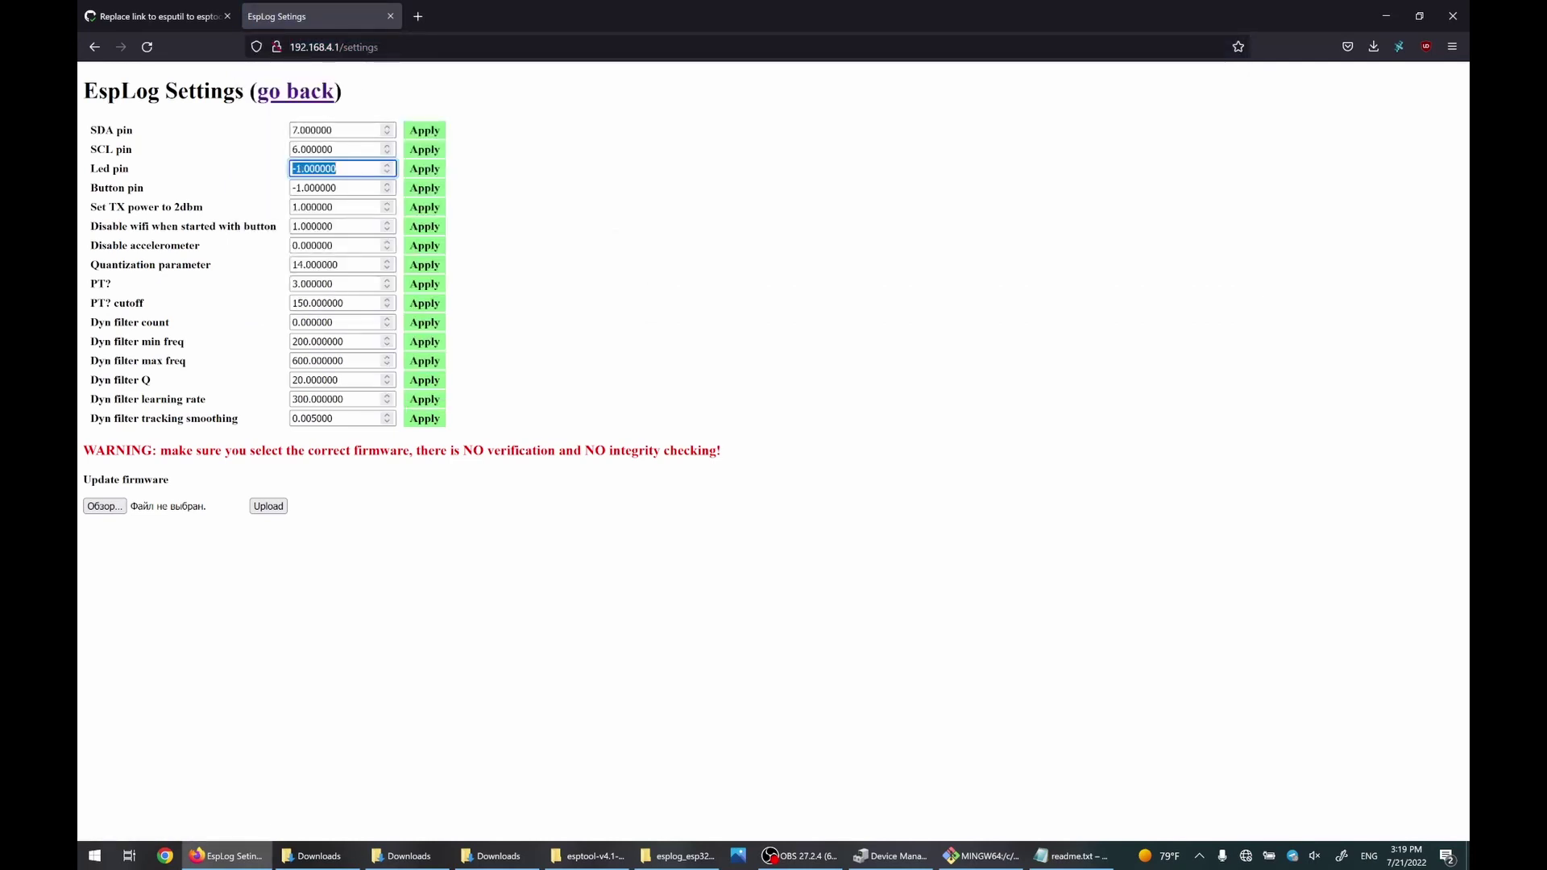
{"action": "left_click", "coordinate": [343, 189]}
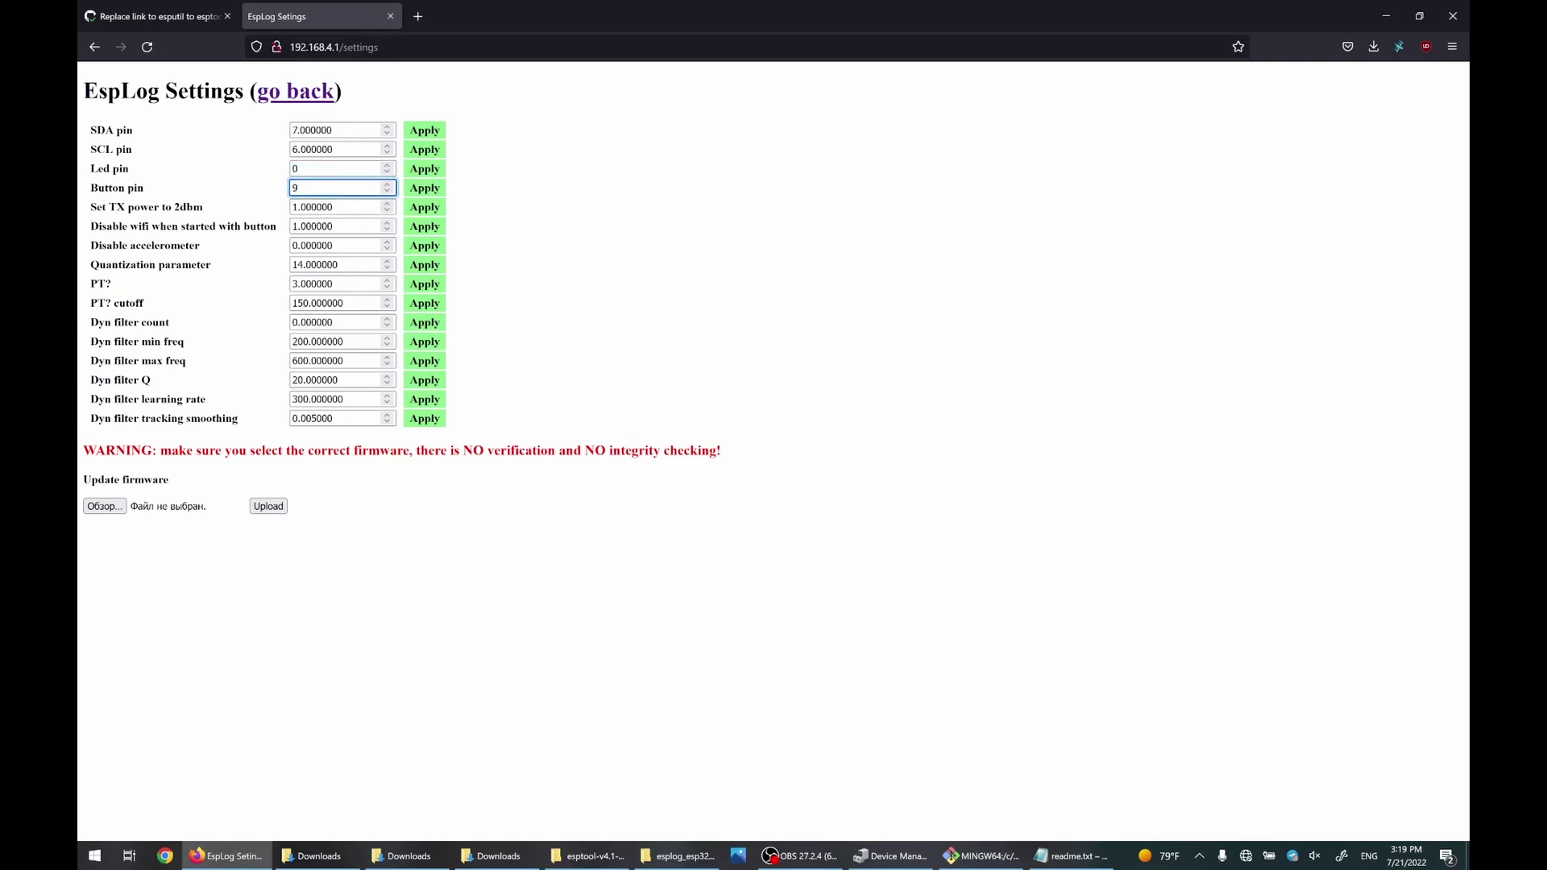
{"action": "left_click", "coordinate": [442, 191]}
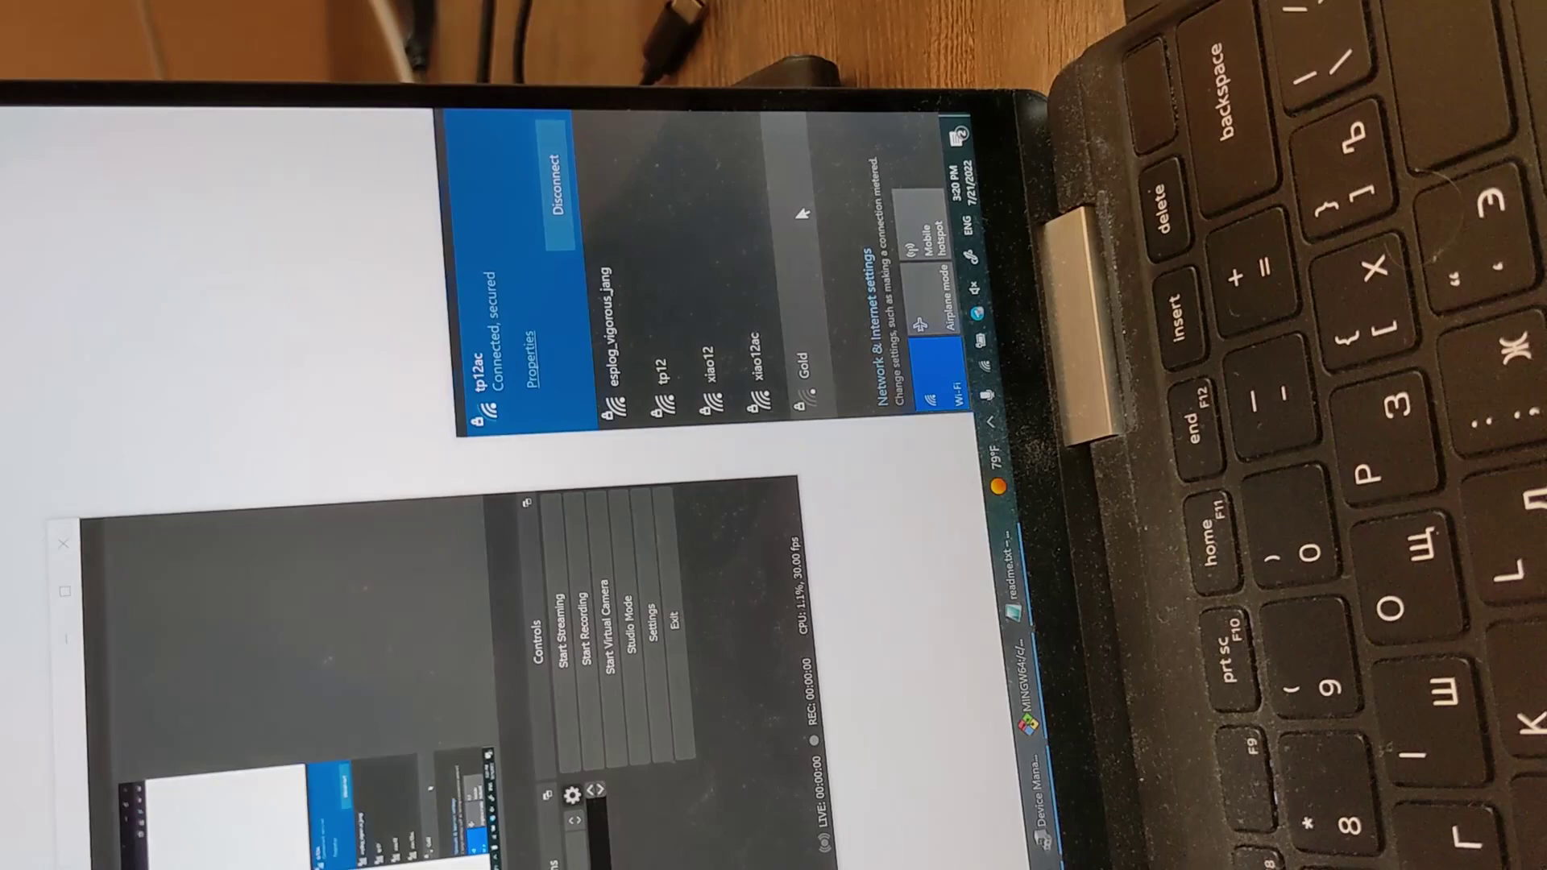
Reconnect the Wi-Fi from tp12ac to the esplog_vigorous_jang network.
{"action": "left_click", "coordinate": [613, 343]}
{"action": "left_click", "coordinate": [715, 44]}
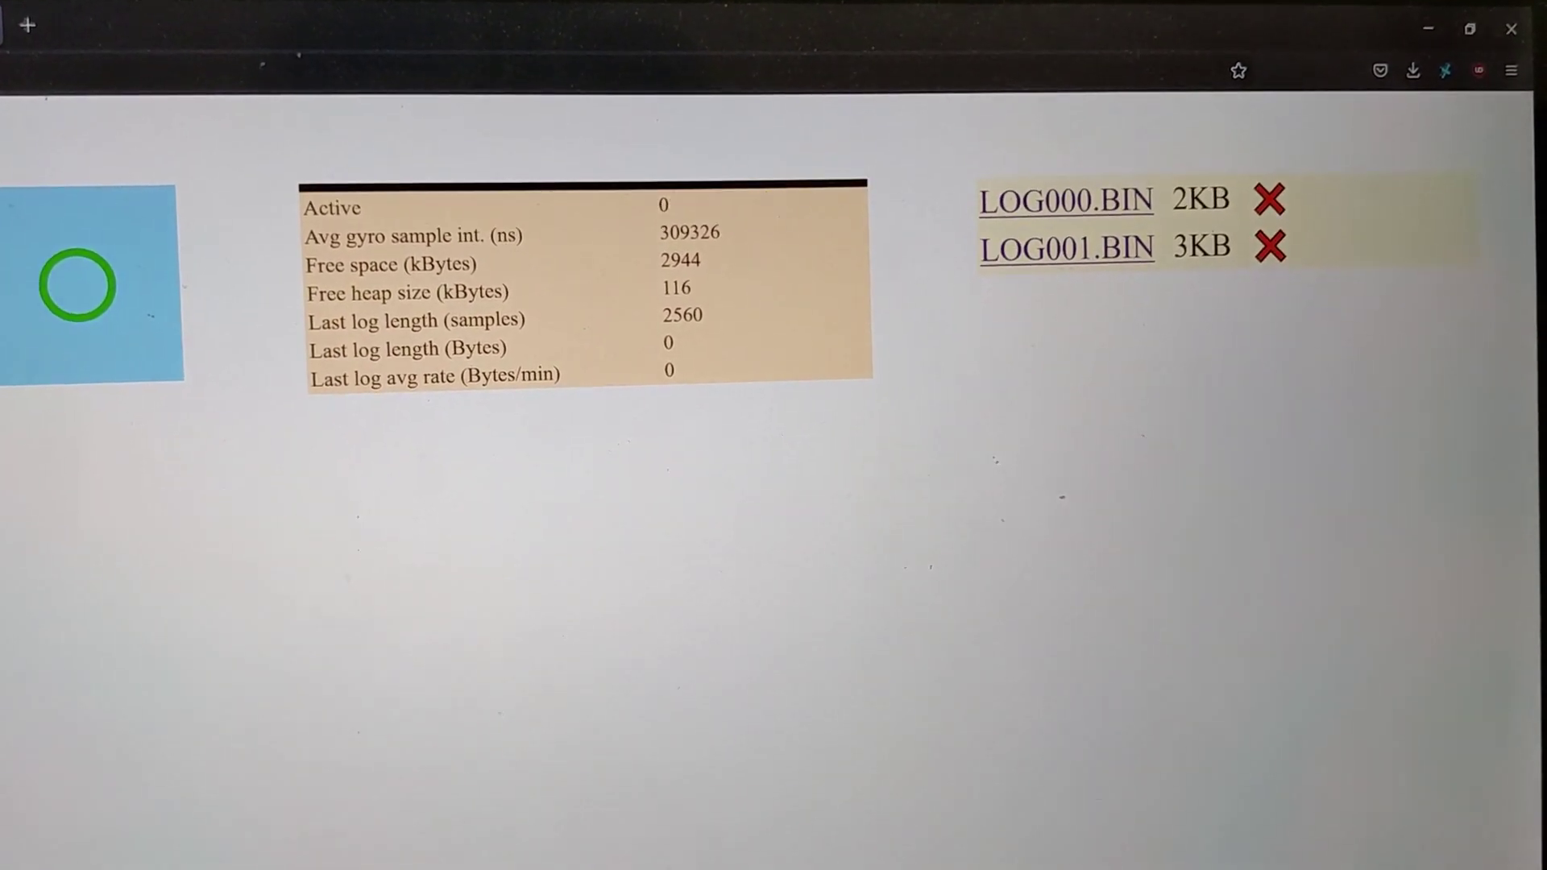
Go to the EspLog settings page and set "Disable wifi when started with button" to 0.
{"action": "left_click", "coordinate": [246, 83]}
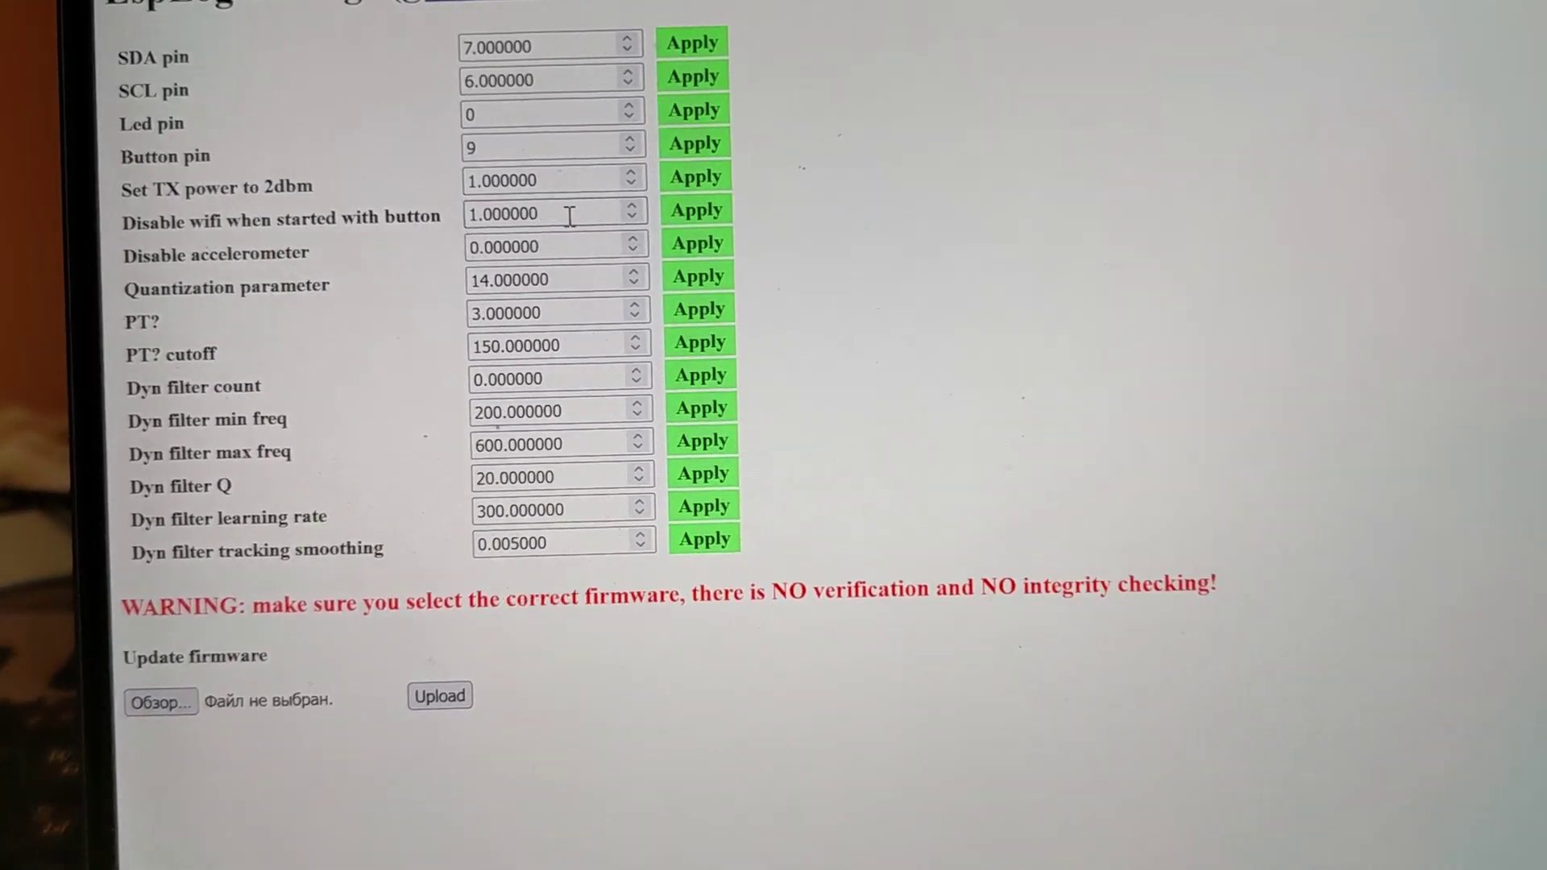
{"action": "double_click", "coordinate": [602, 223]}
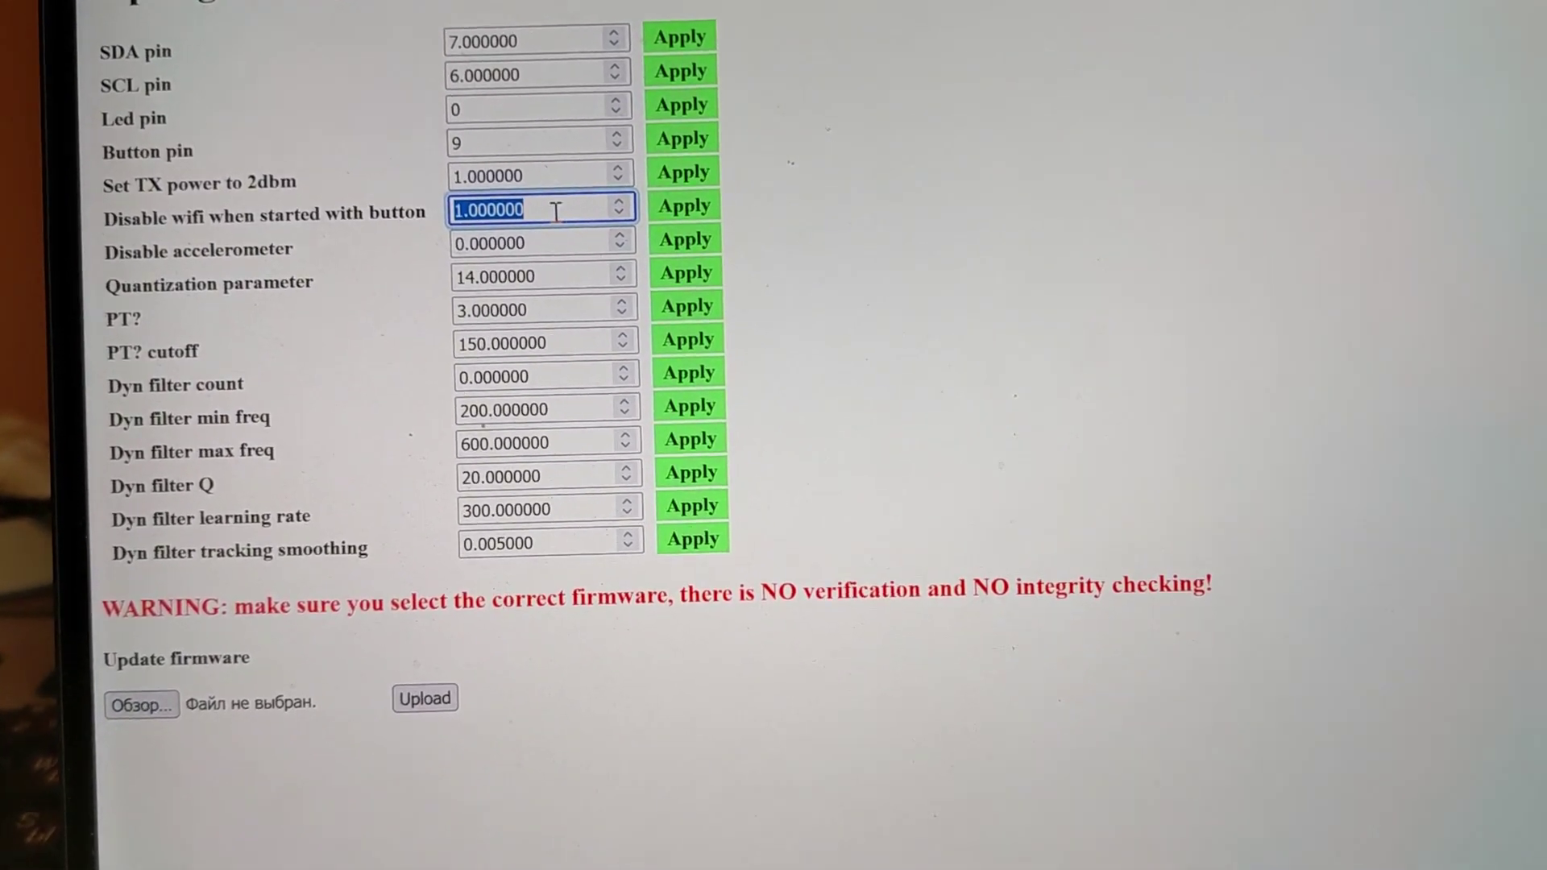
{"action": "type", "text": "0"}
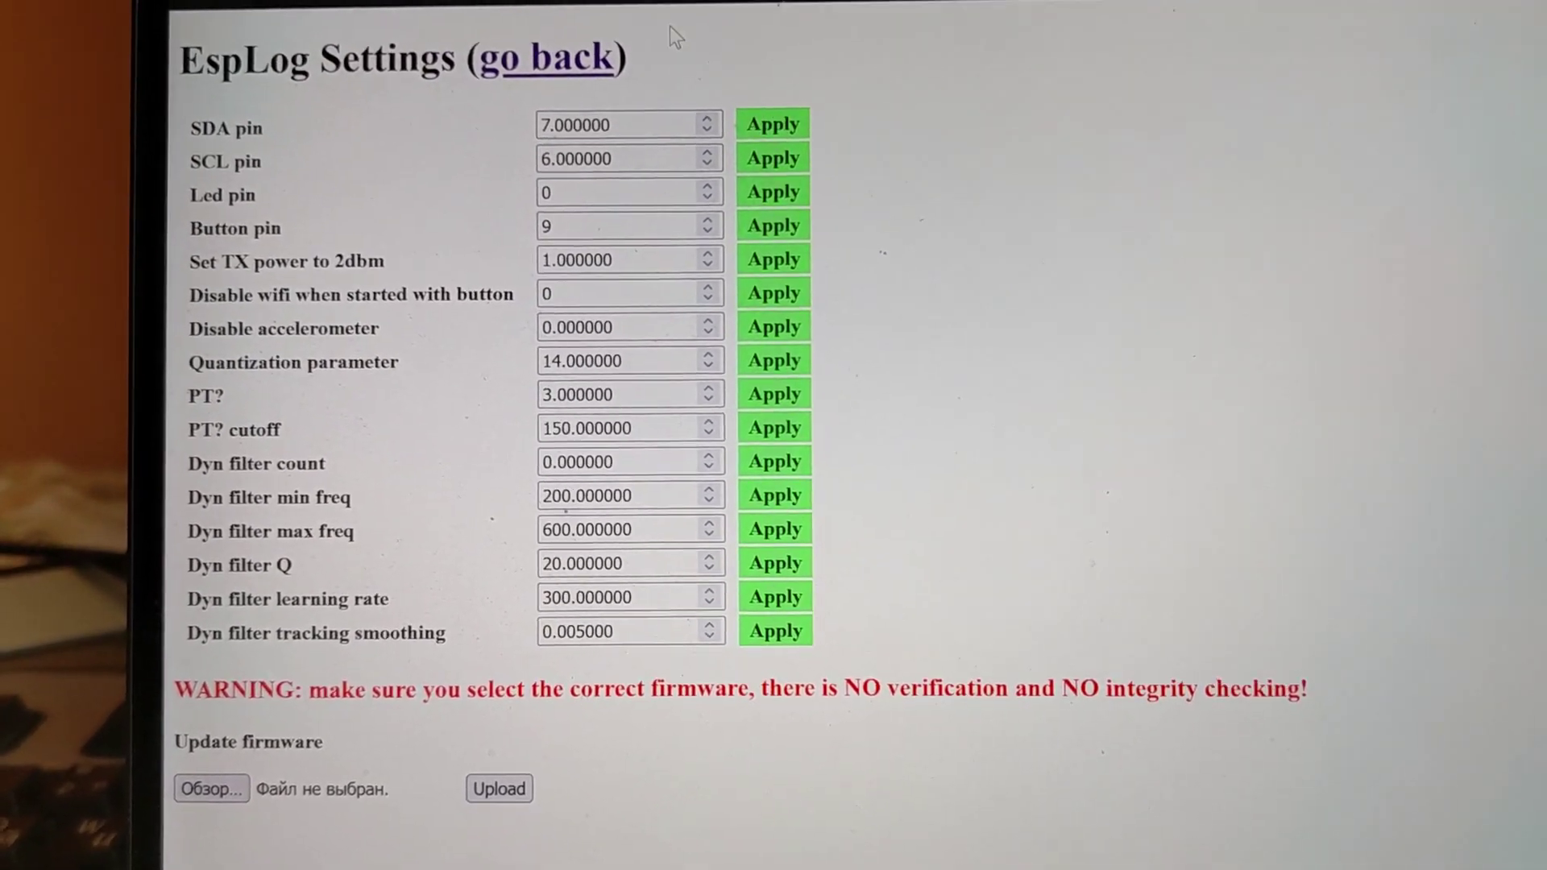
Leave the settings and load the EspLog main page at 192.168.4.1.
{"action": "key", "text": "ctrl+l"}
{"action": "type", "text": "192.168.4.1/"}
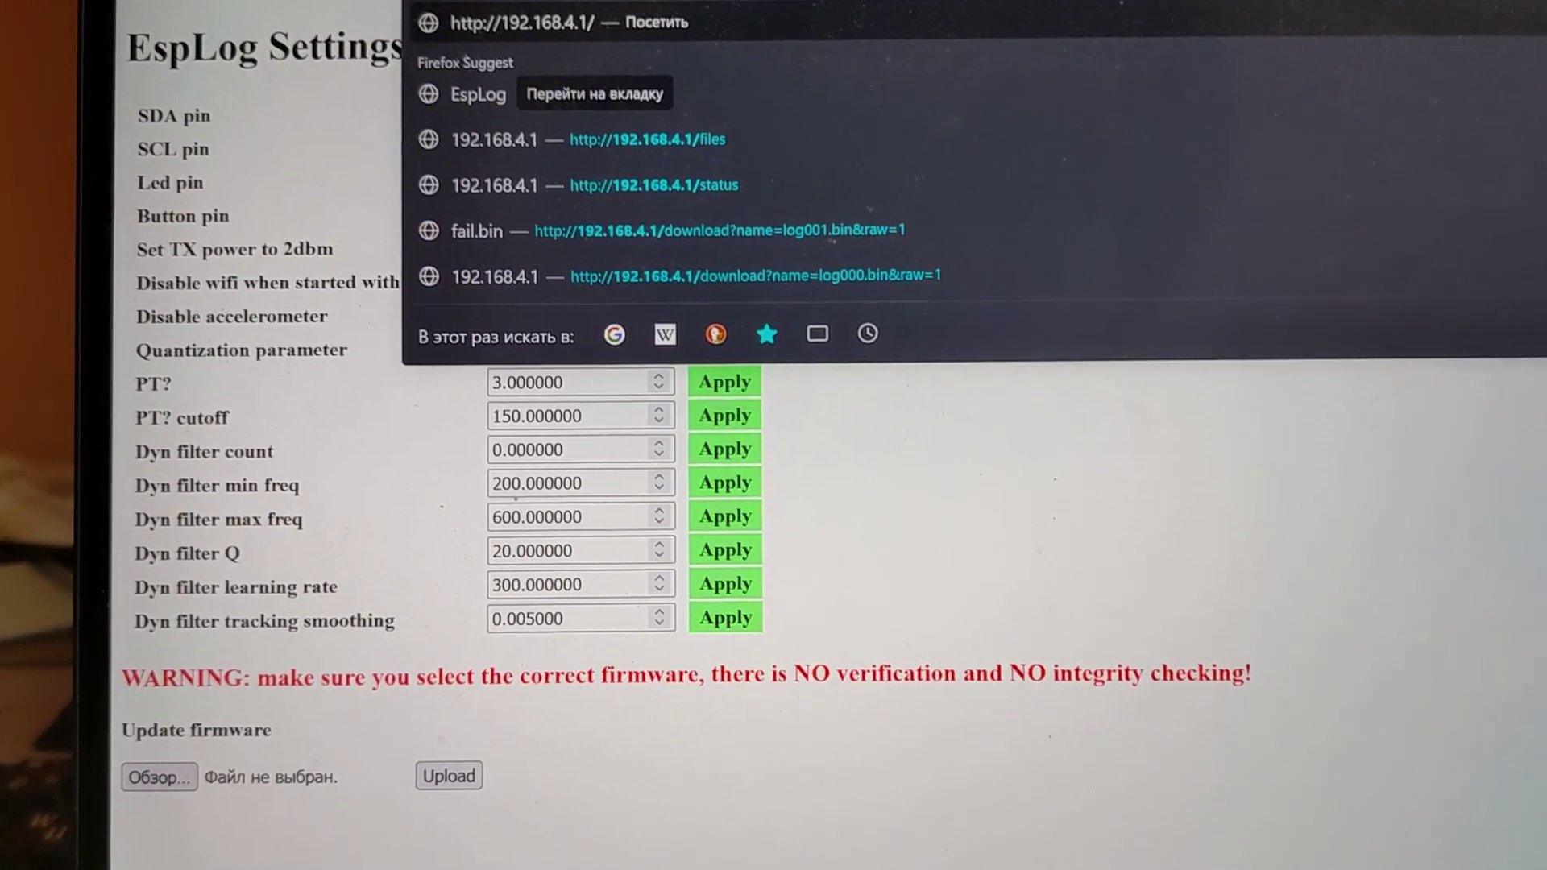
{"action": "key", "text": "Return"}
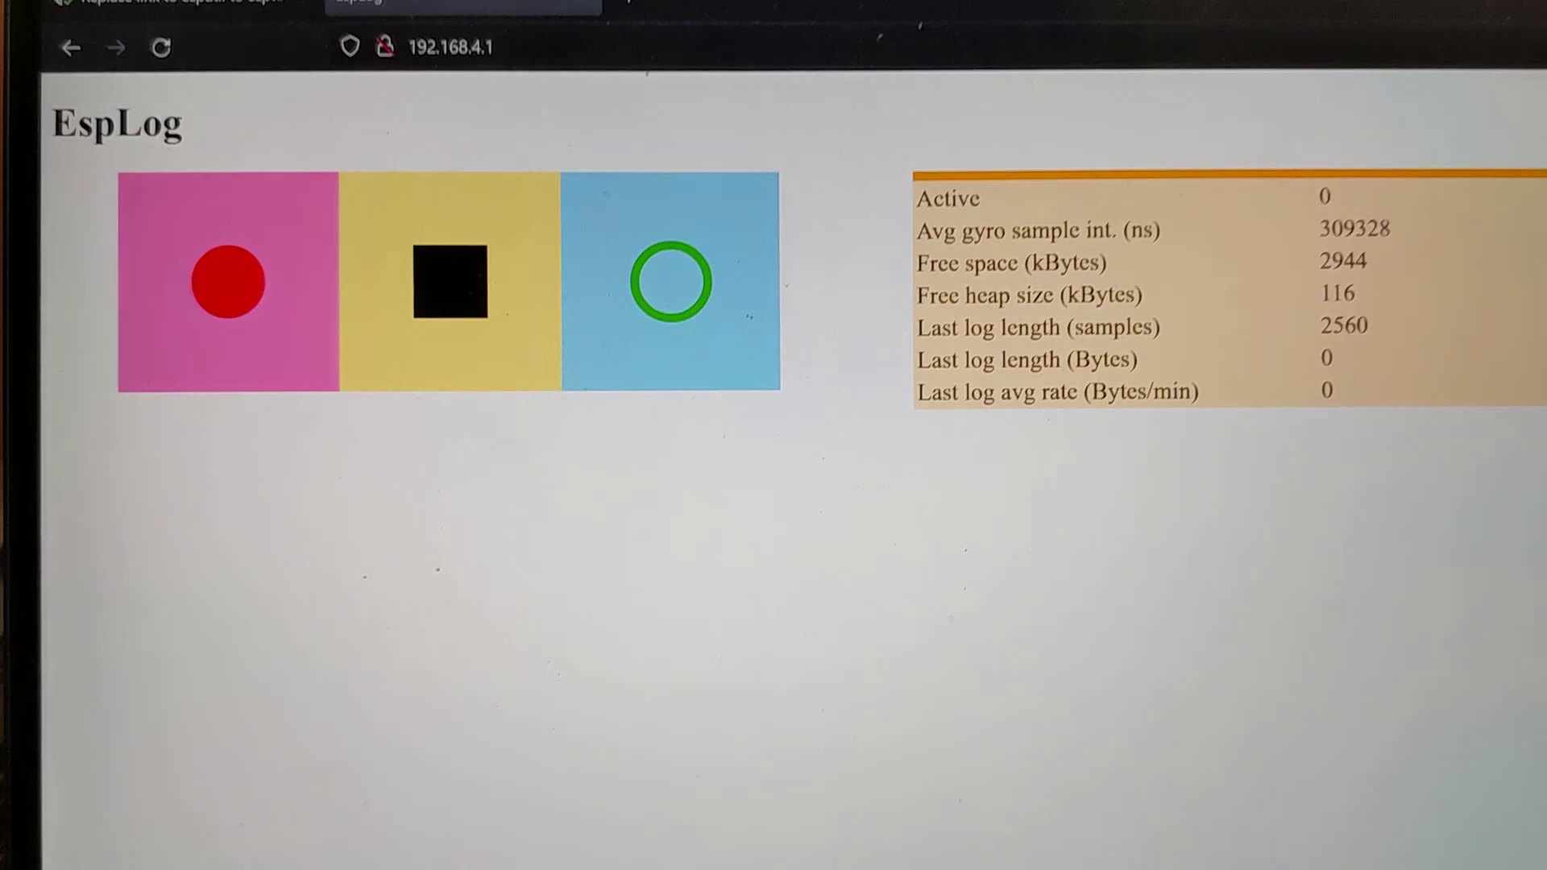